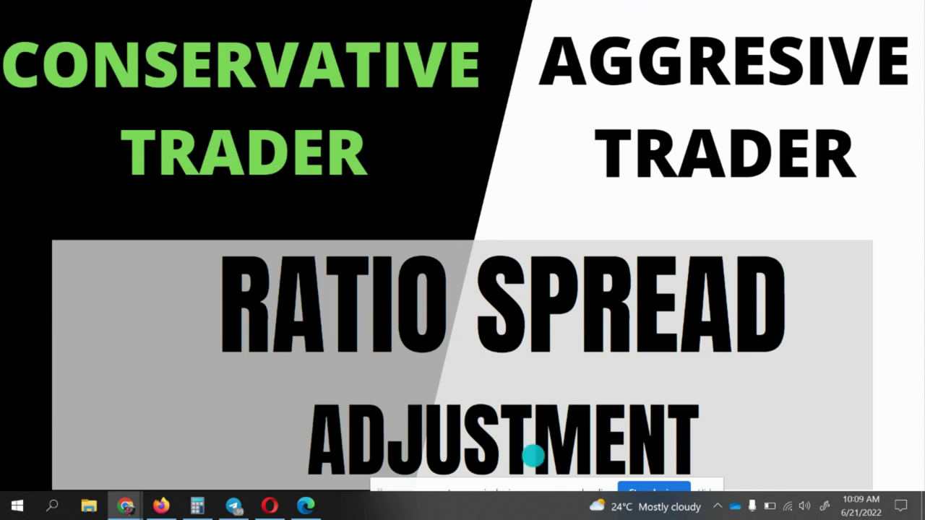
Step: Switch to the BANKNIFTY chart in Edge and measure the rise from the 19 May 2022 low to 26 May 2022
click(306, 506)
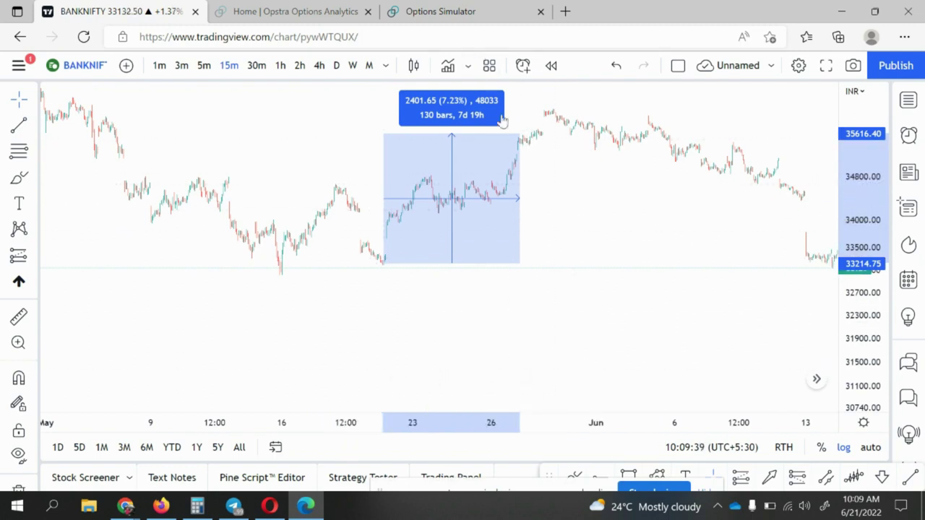
click(519, 196)
click(19, 317)
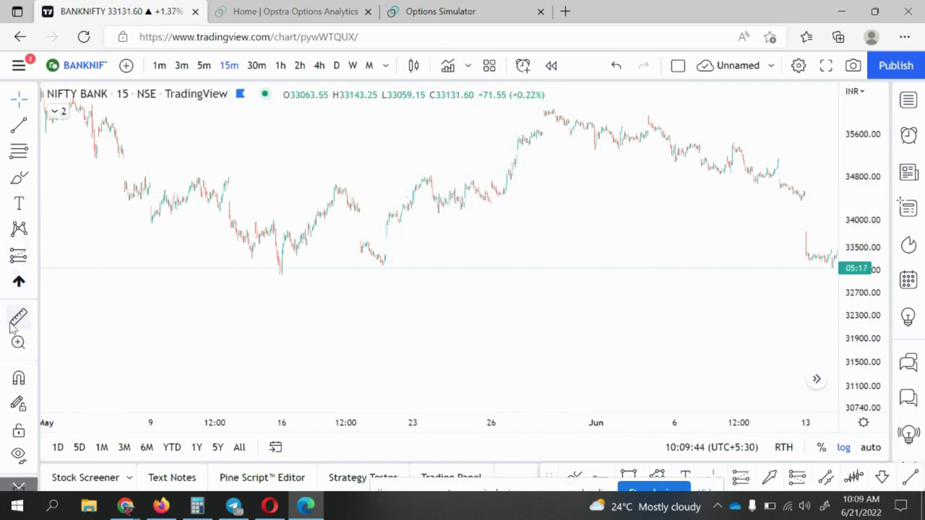
click(383, 266)
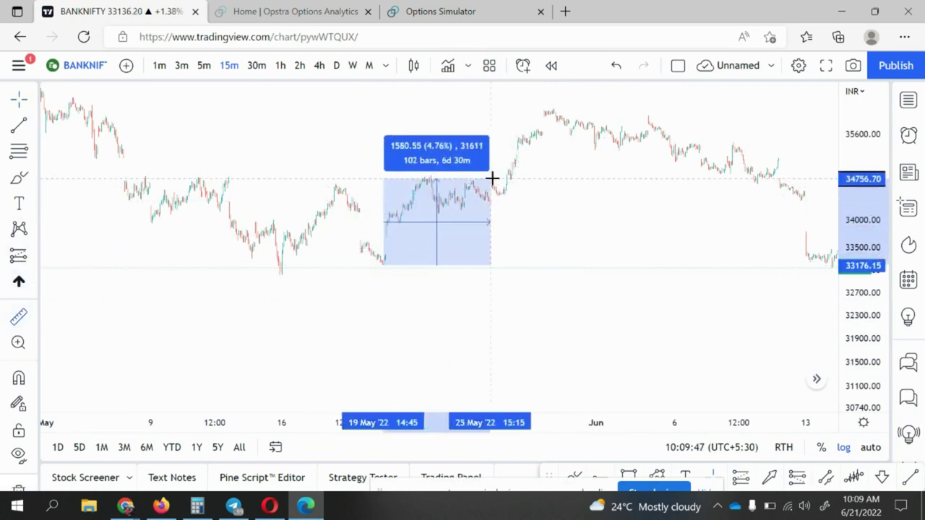
click(518, 139)
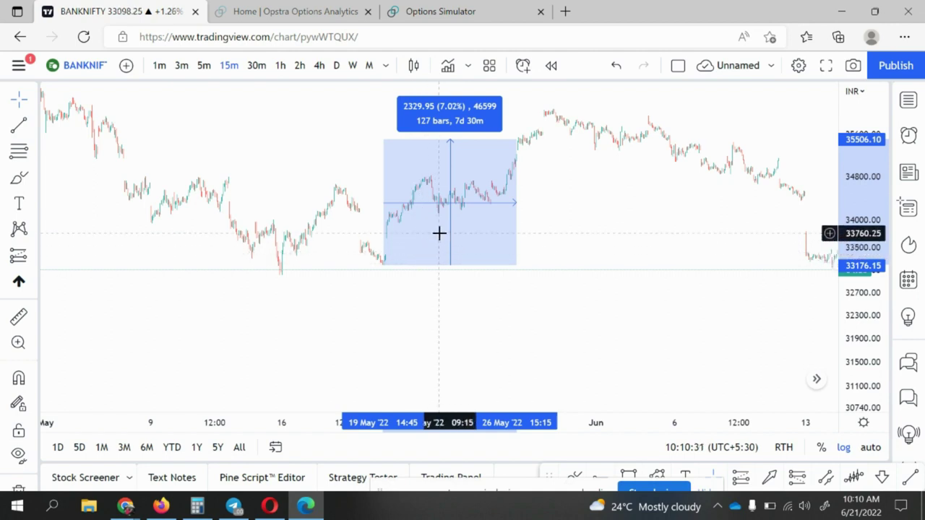
Step: Reset the strategy positions in the Opstra Options Simulator and load the 26MAY2022 option chain for 19-May-2022 15:00
click(432, 18)
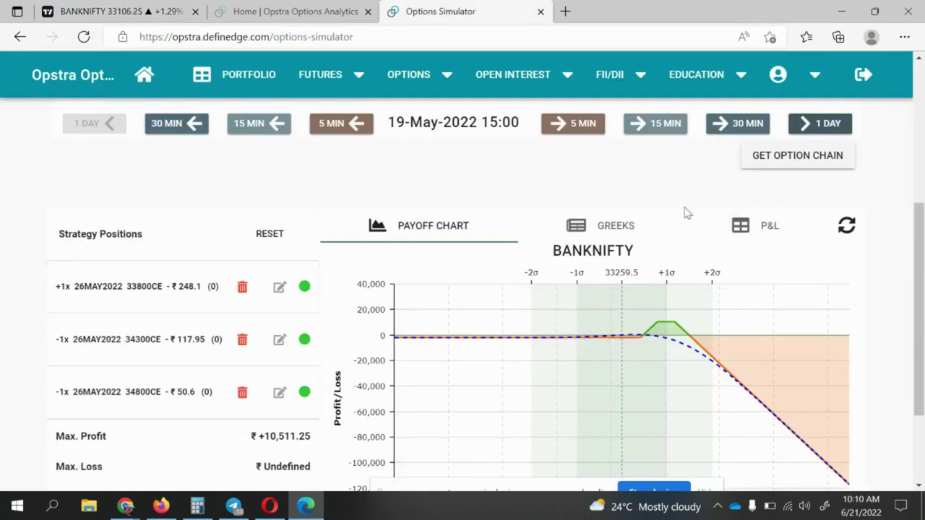
click(274, 242)
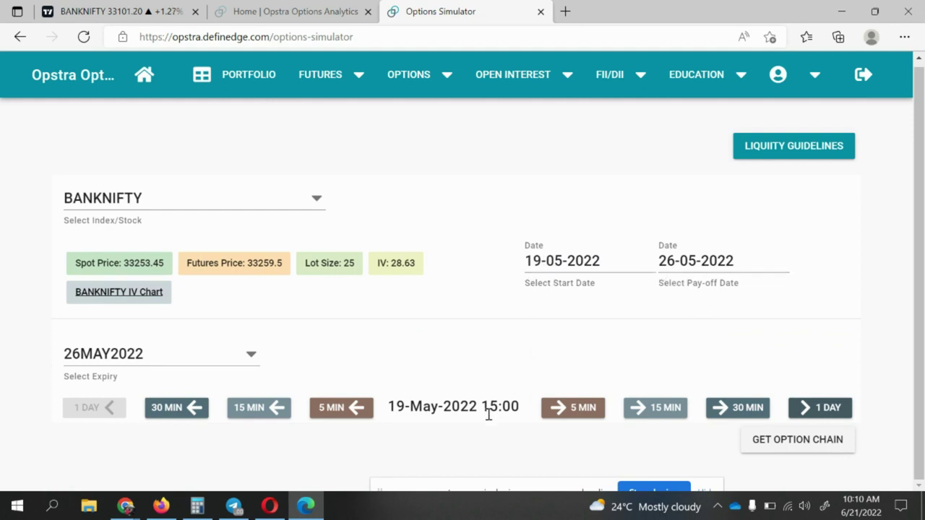
click(818, 448)
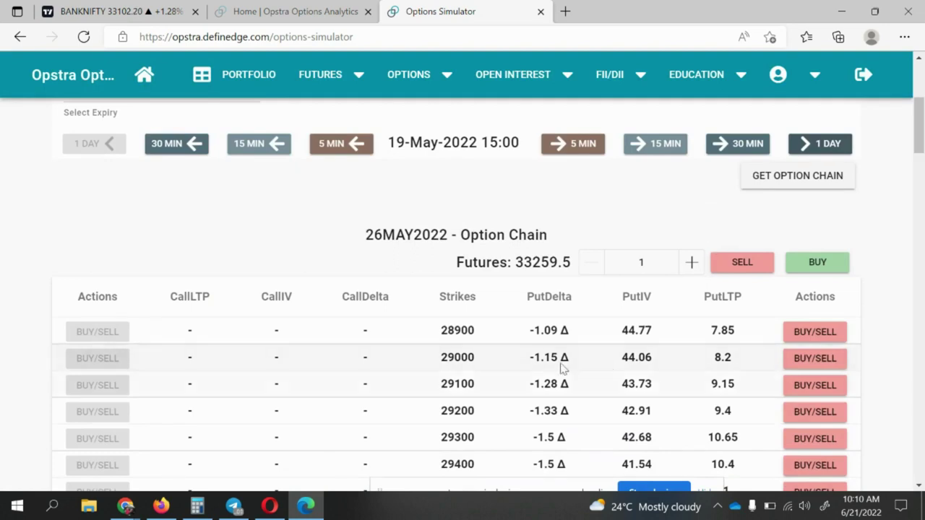
Step: Check the futures price and locate the nearest strike, 33300, in the option chain
drag(536, 265, 573, 263)
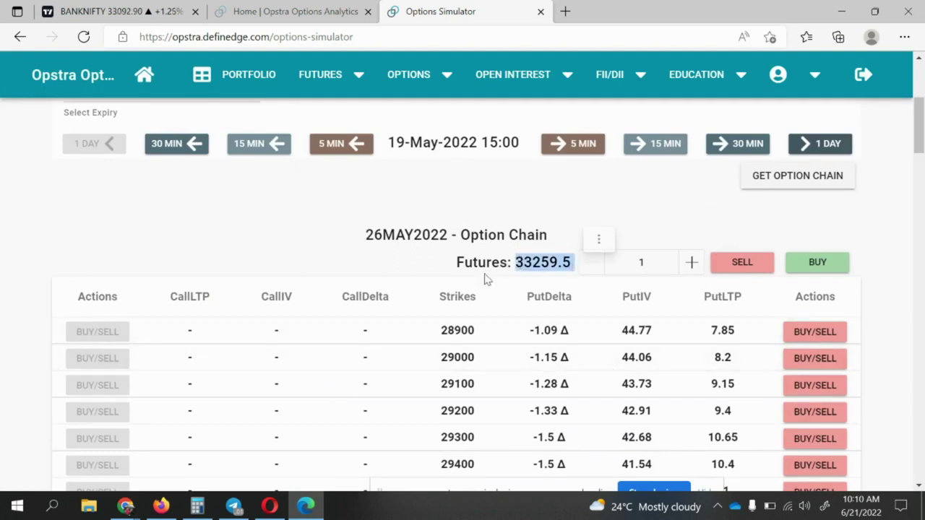
scroll(486, 286, down, 10)
scroll(484, 285, down, 2)
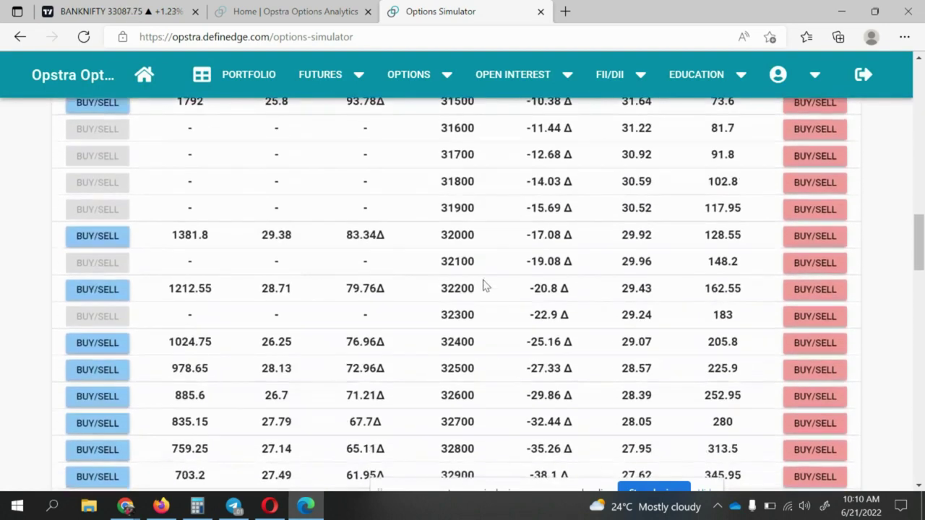
scroll(474, 281, down, 1)
scroll(473, 280, down, 2)
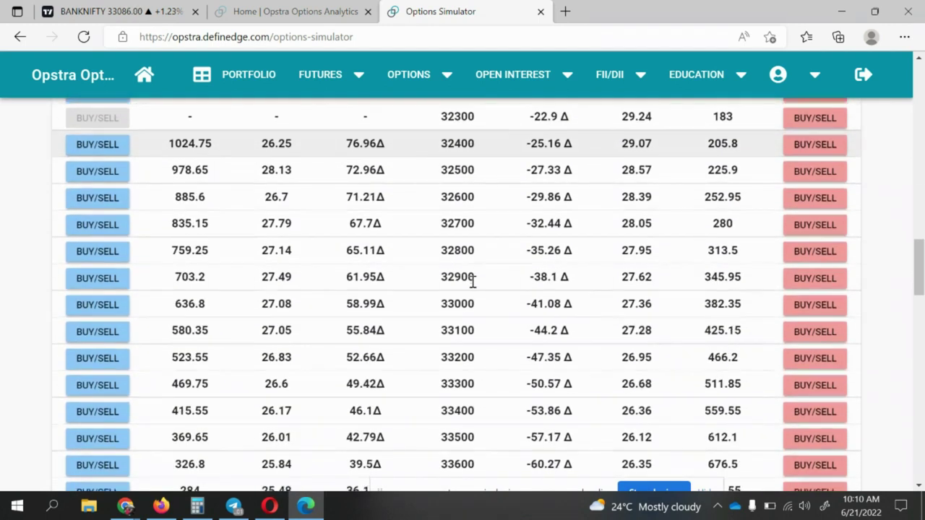
double_click(457, 385)
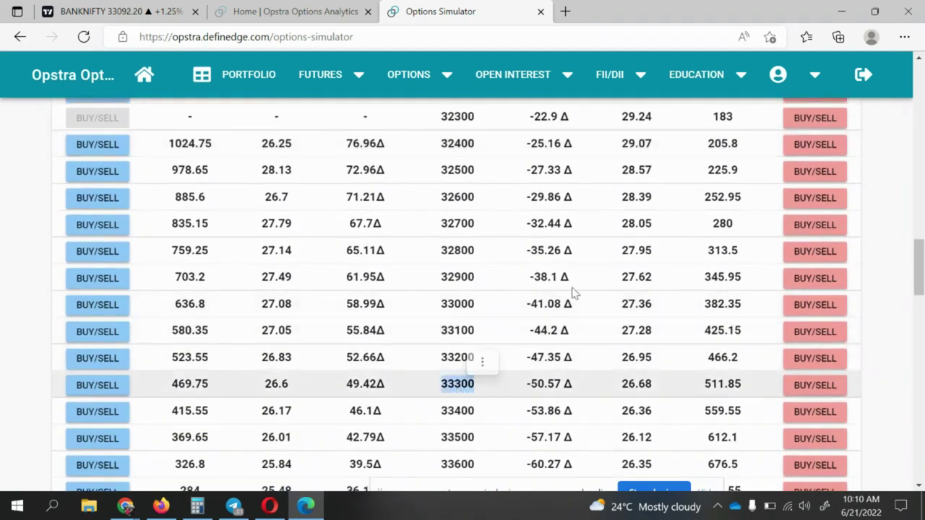
Step: Add a buy position of 1 lot of the BANKNIFTY 26MAY2022 33800CE
scroll(571, 285, down, 2)
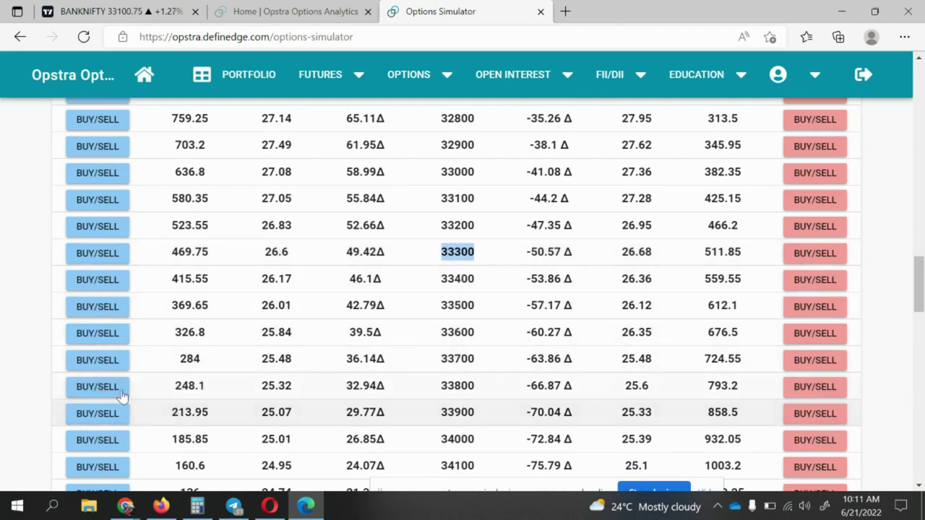
click(96, 386)
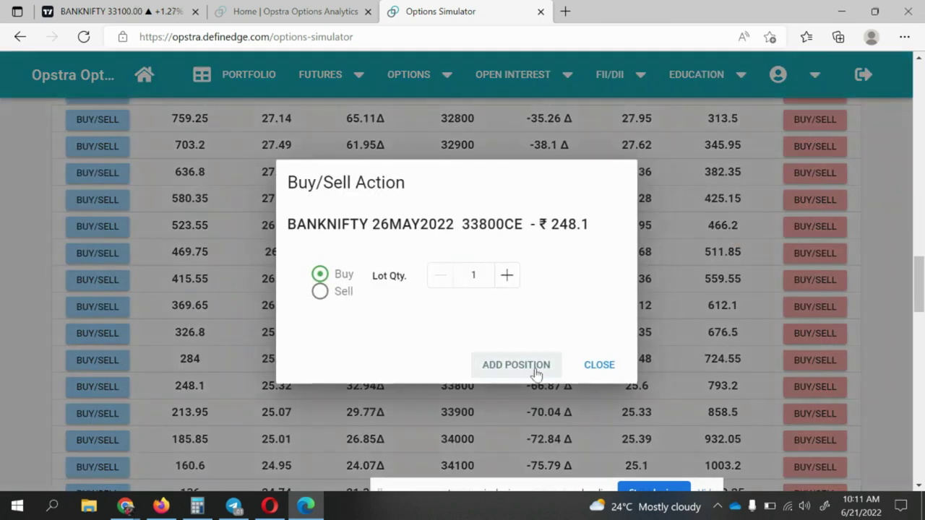
click(535, 367)
Step: Compare the premiums of the higher call strikes with the 33800 call and add a sell position of 1 lot of the 34300CE
scroll(355, 306, down, 3)
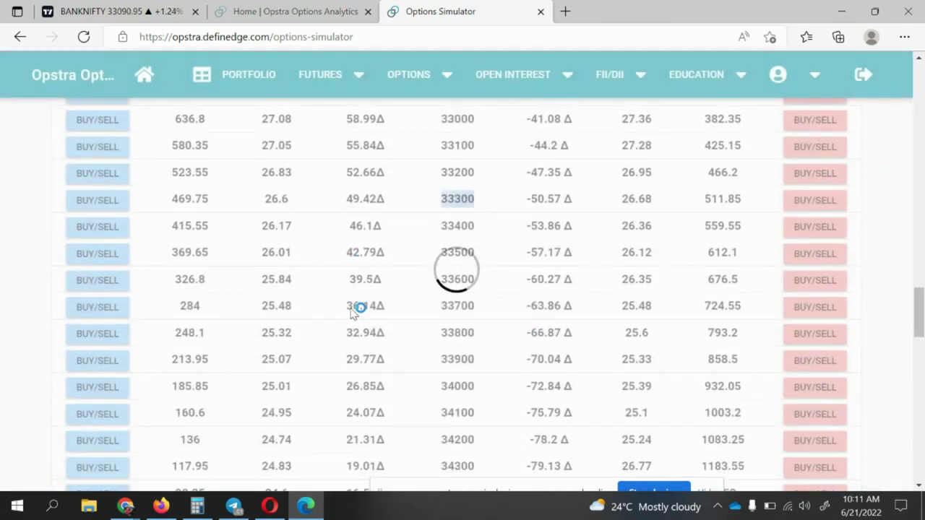
drag(182, 186, 208, 192)
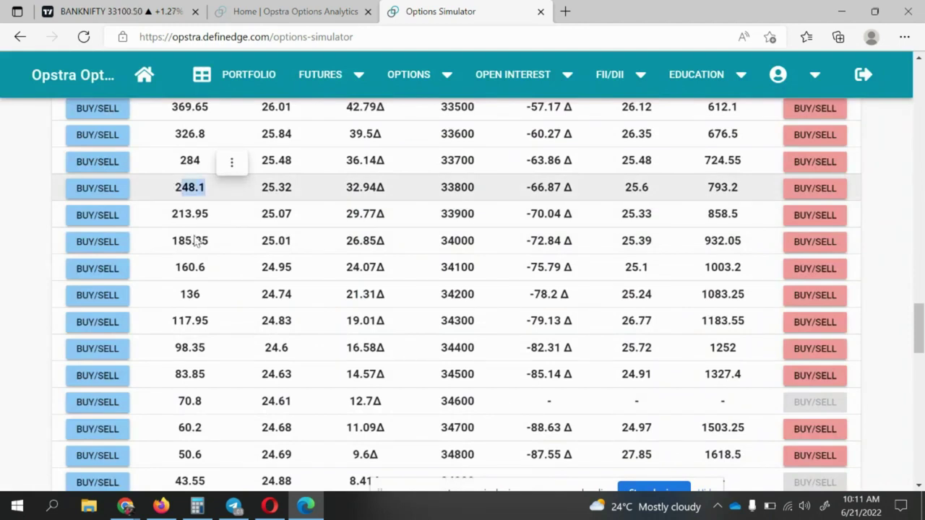
drag(193, 269, 187, 269)
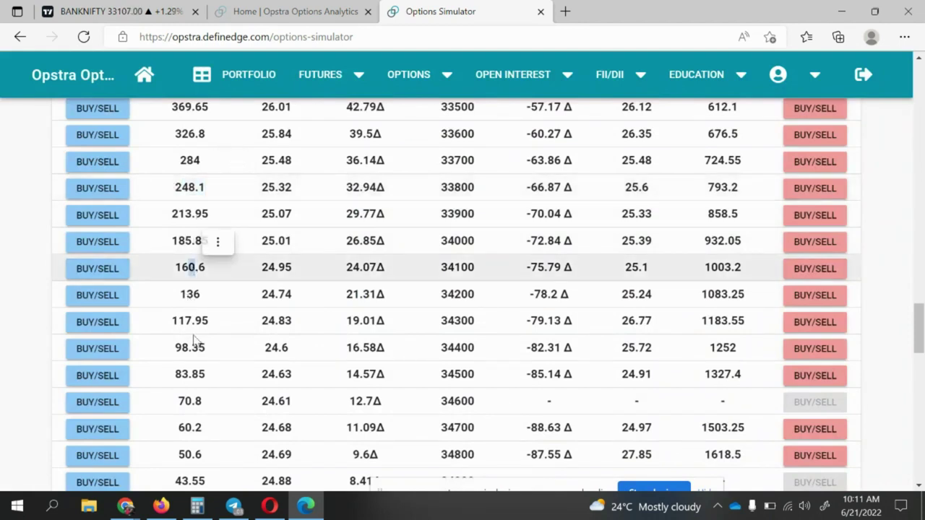
click(113, 325)
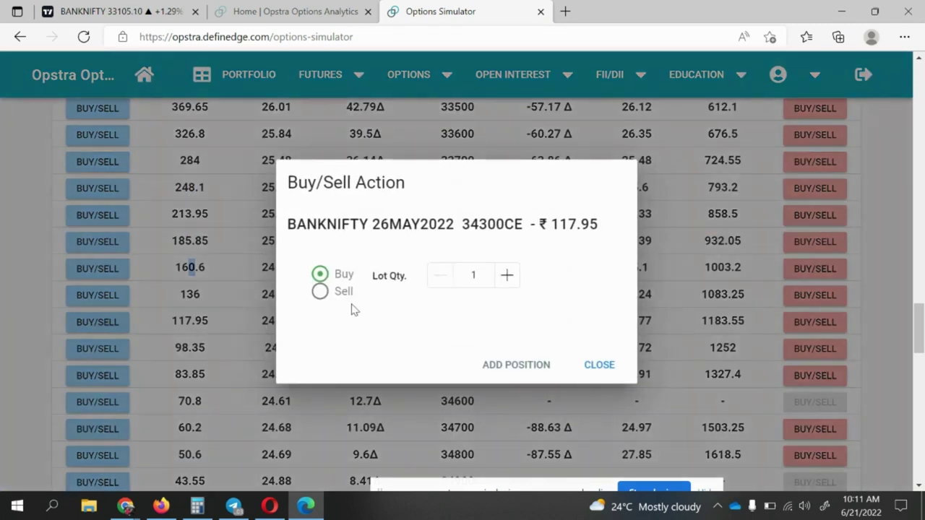
click(319, 292)
click(515, 365)
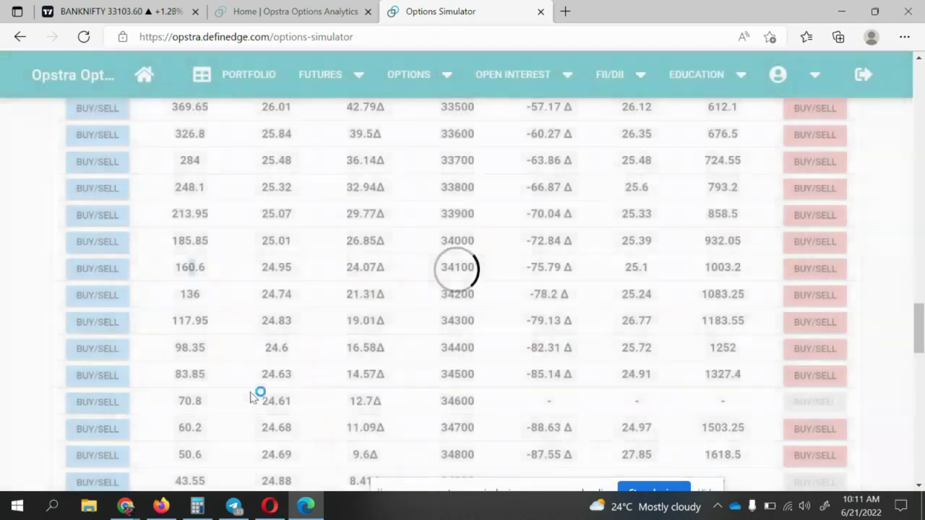
Step: Compare the 34300 call premium with the higher strikes and add a sell position of 1 lot of the 34800CE
drag(174, 321, 210, 322)
scroll(188, 340, down, 1)
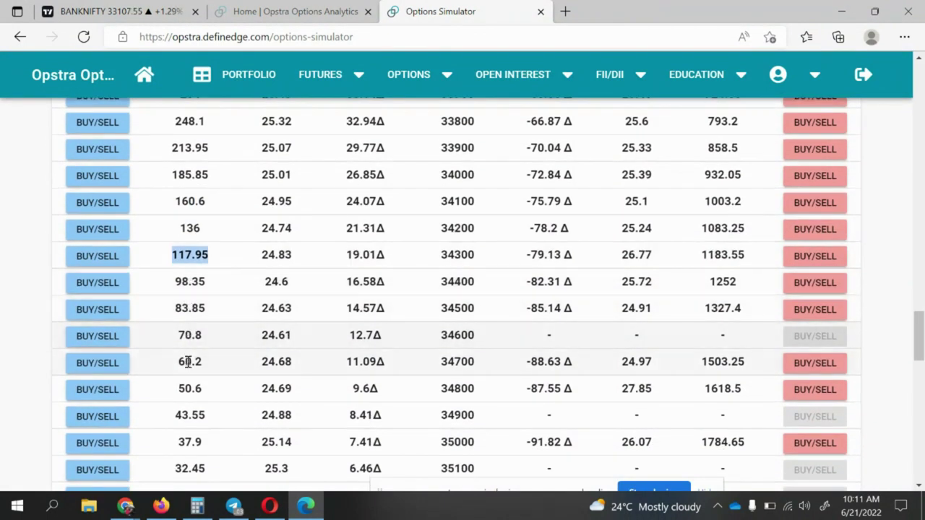
click(105, 390)
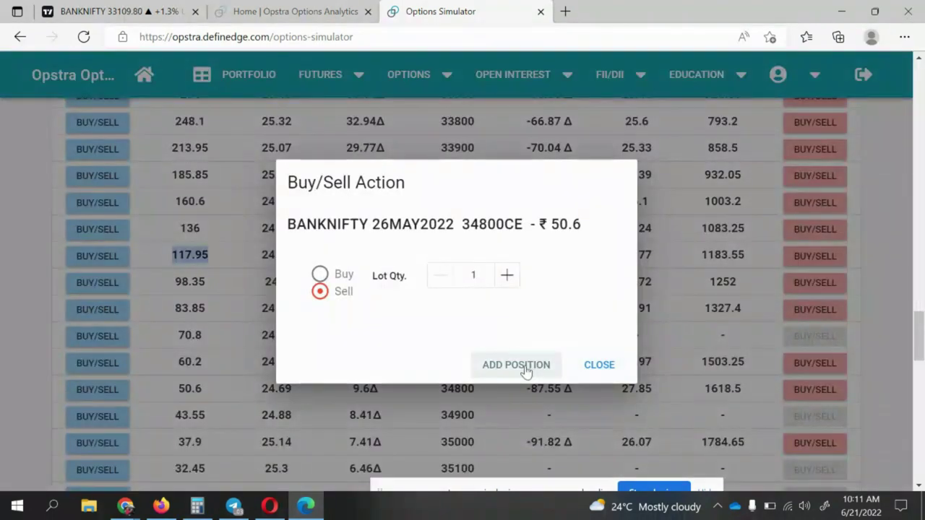
click(527, 365)
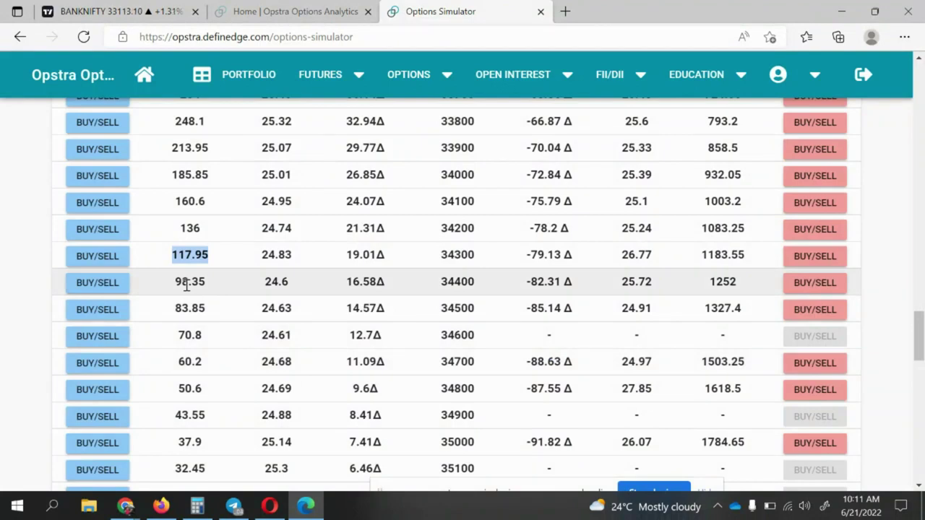
Step: Examine the payoff chart and the maximum profit of the three-leg call ratio spread
scroll(186, 285, up, 20)
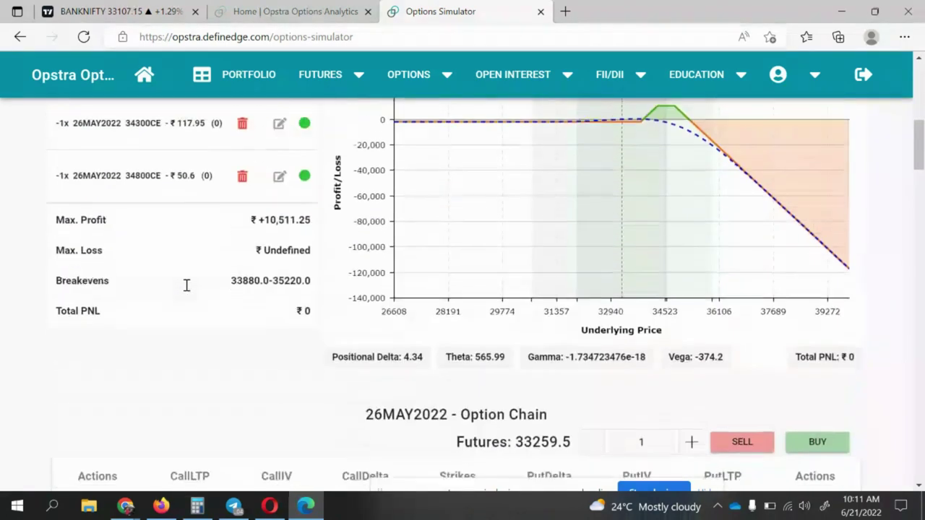
scroll(187, 285, up, 3)
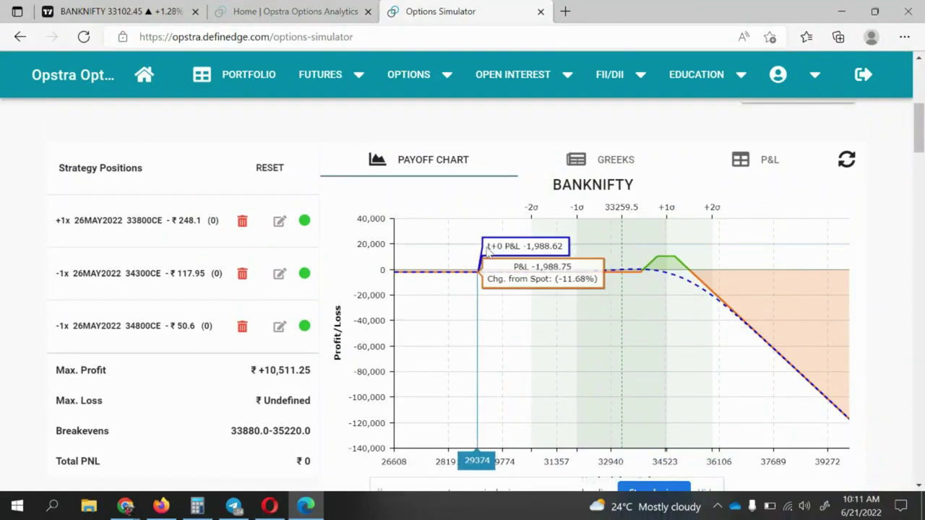
drag(266, 368, 312, 370)
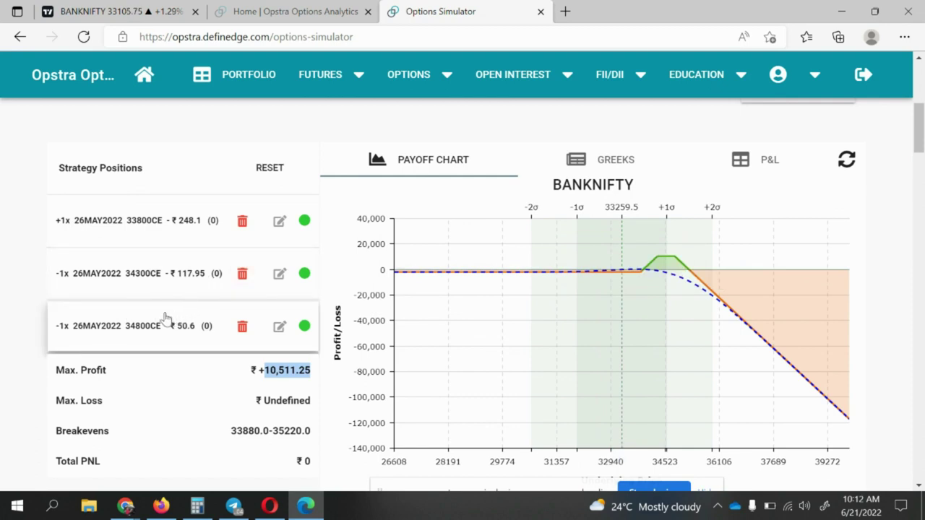
Step: Advance the simulation one trading day at a time to 23-May-2022 15:00, checking the total PNL after each day
scroll(636, 275, up, 2)
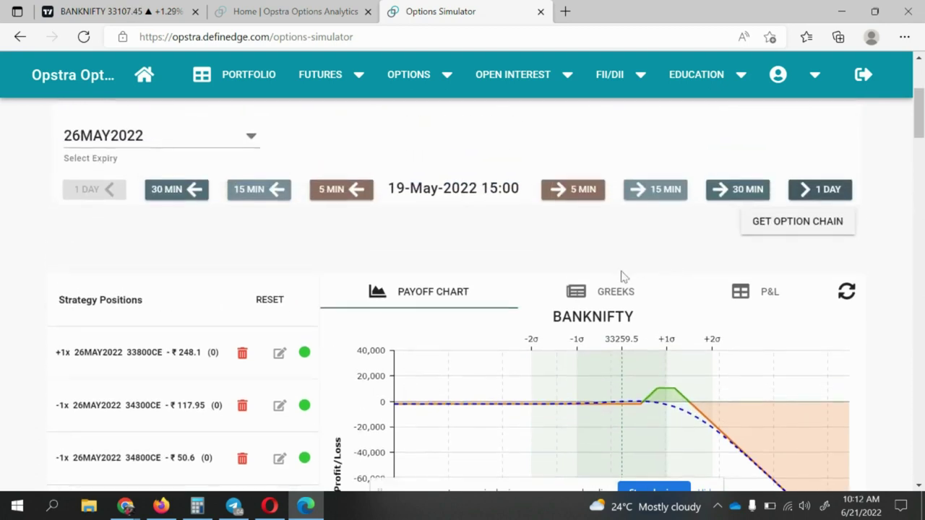
scroll(653, 257, down, 1)
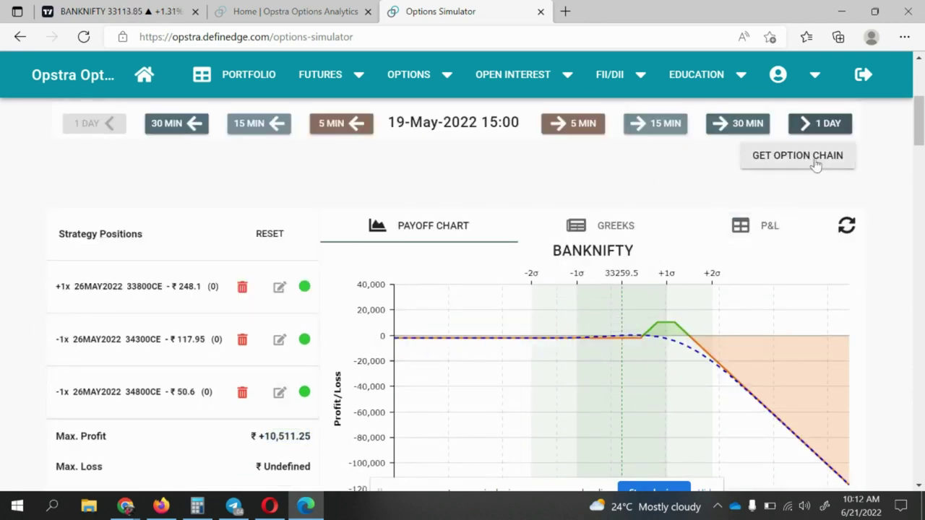
click(811, 131)
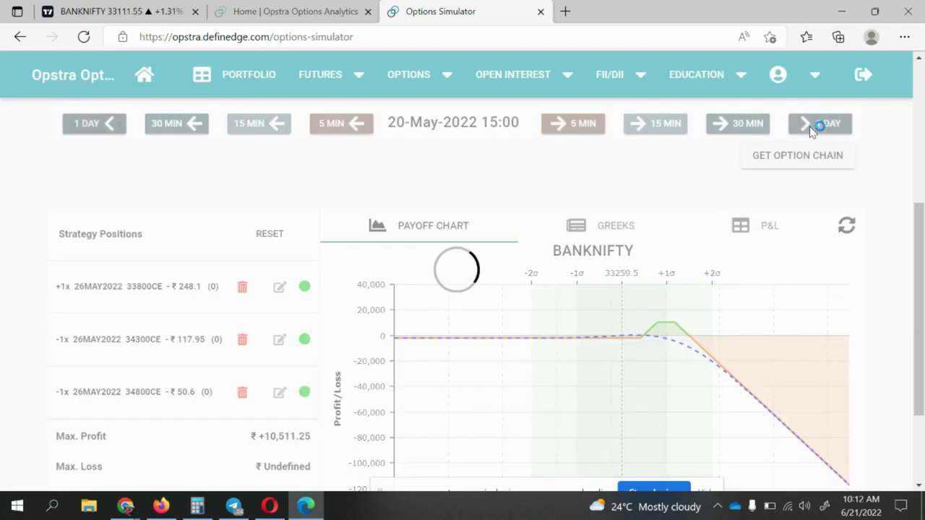
scroll(808, 167, down, 2)
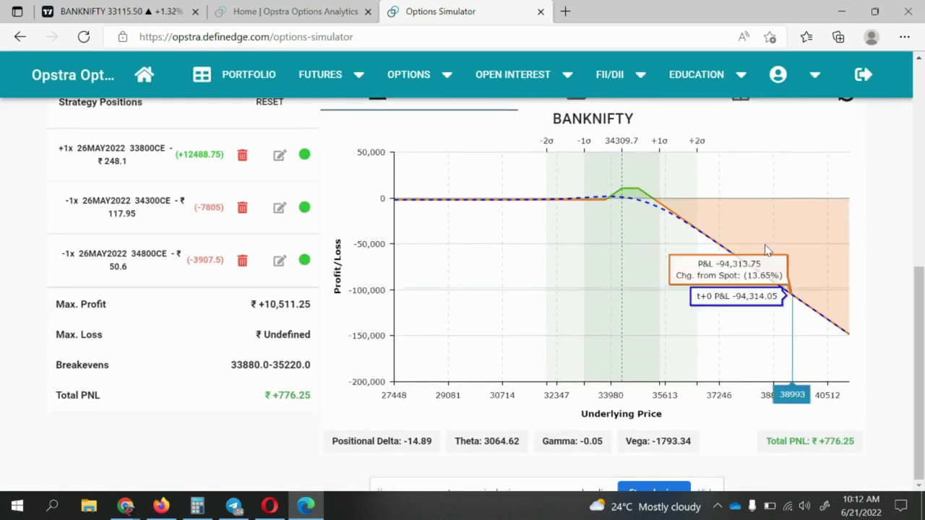
scroll(801, 169, up, 2)
click(820, 123)
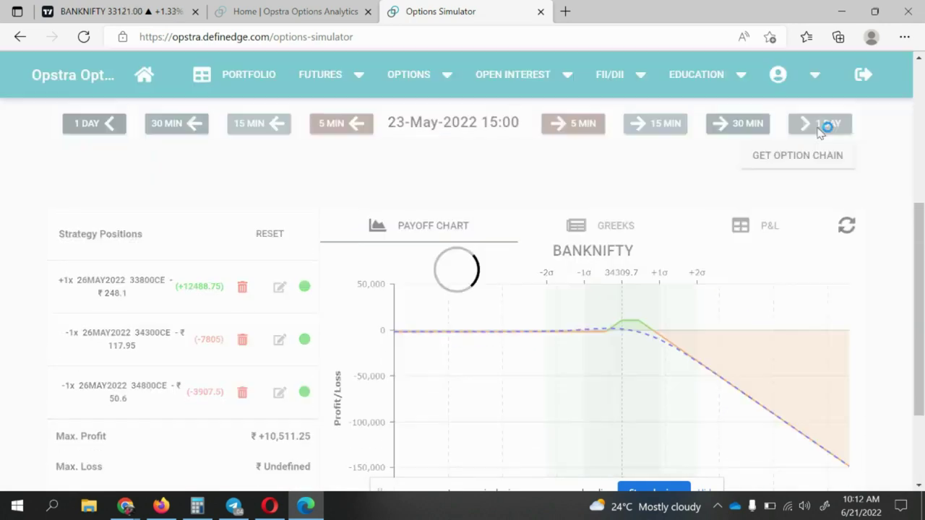
scroll(790, 244, down, 2)
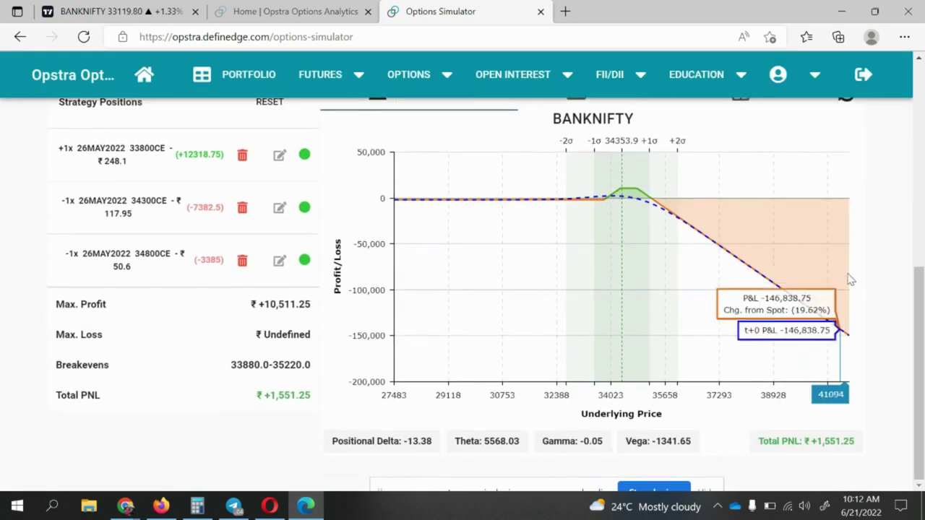
Step: Advance the simulation one day at a time to 25-May-2022 15:00, checking the total PNL and payoff chart after each day
scroll(831, 361, up, 2)
click(828, 124)
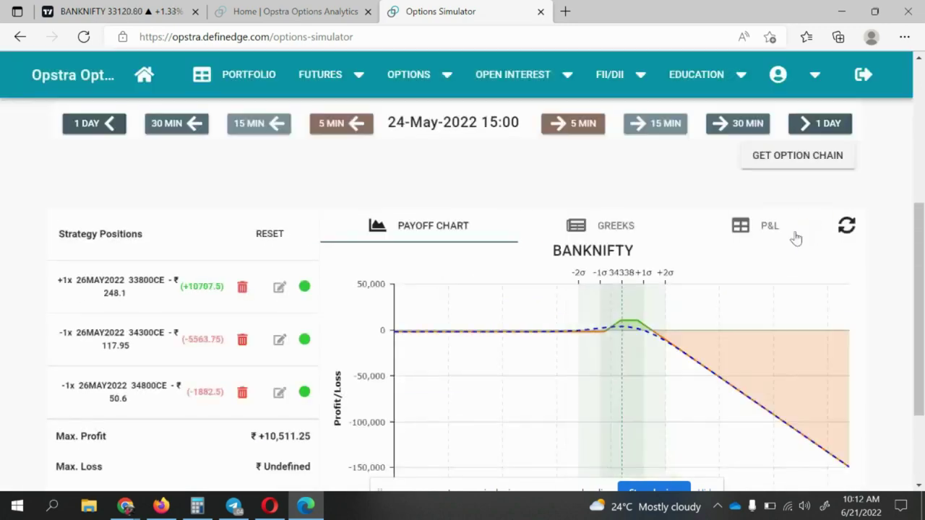
scroll(794, 238, down, 2)
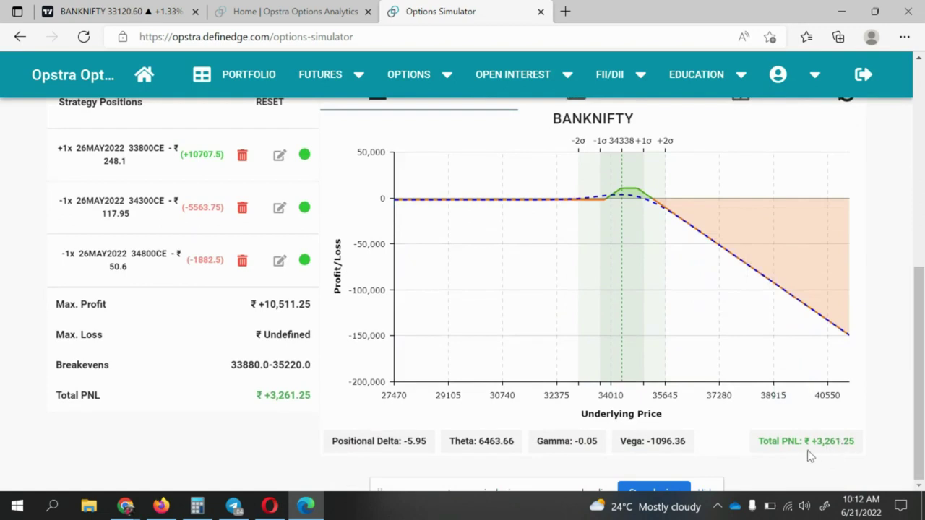
scroll(797, 225, up, 3)
click(813, 260)
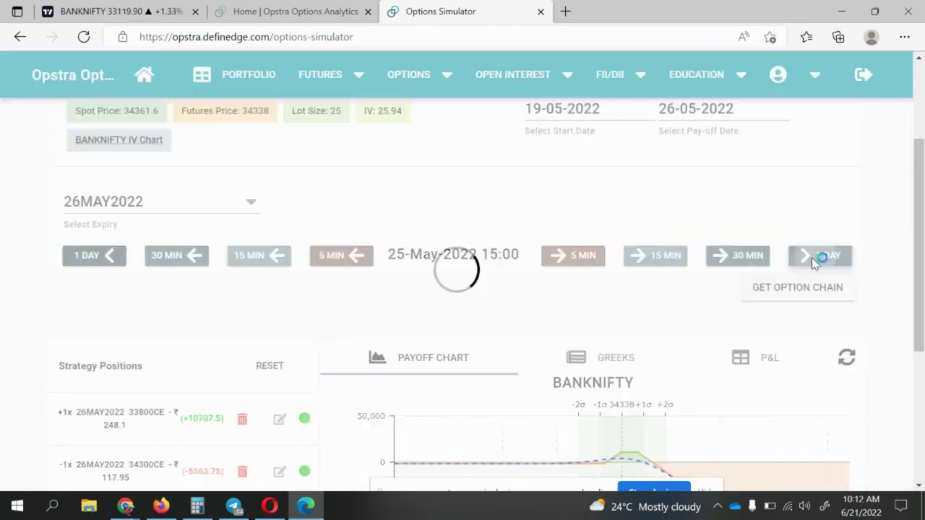
scroll(832, 370, down, 3)
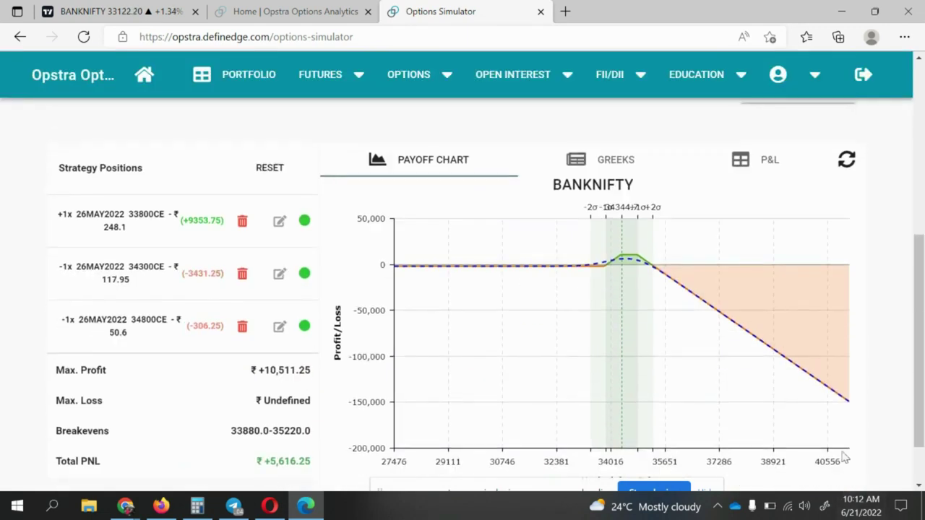
scroll(834, 434, down, 1)
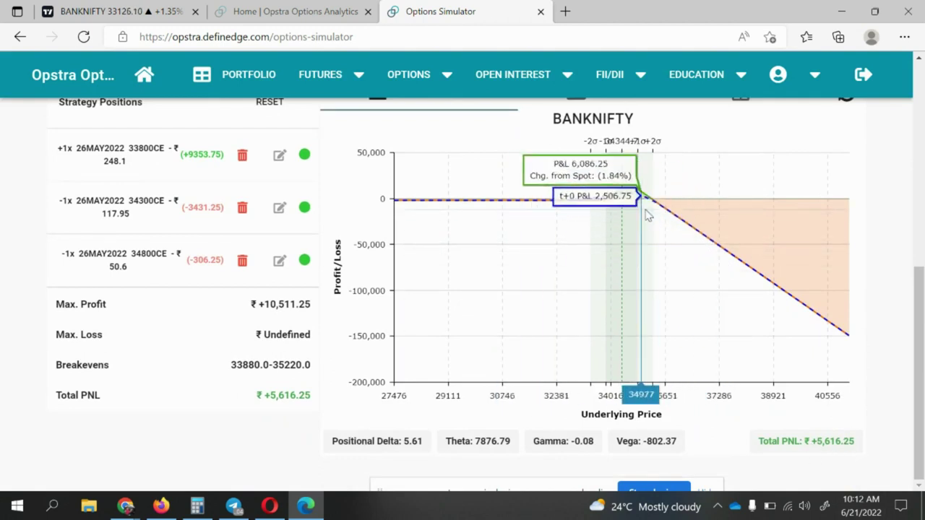
Step: Compare the spot price with the payoff chart and pay-off date of the spread at 25-May-2022 15:00
scroll(153, 273, up, 3)
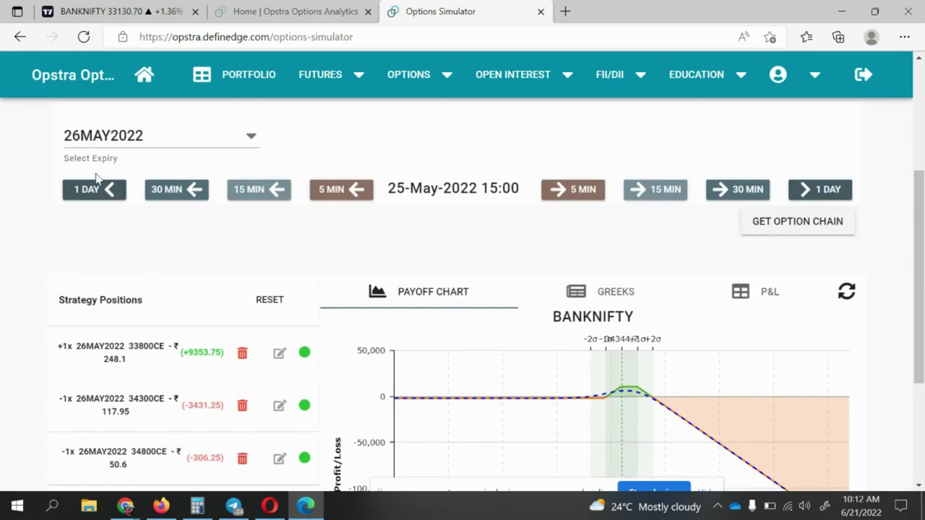
scroll(129, 351, up, 2)
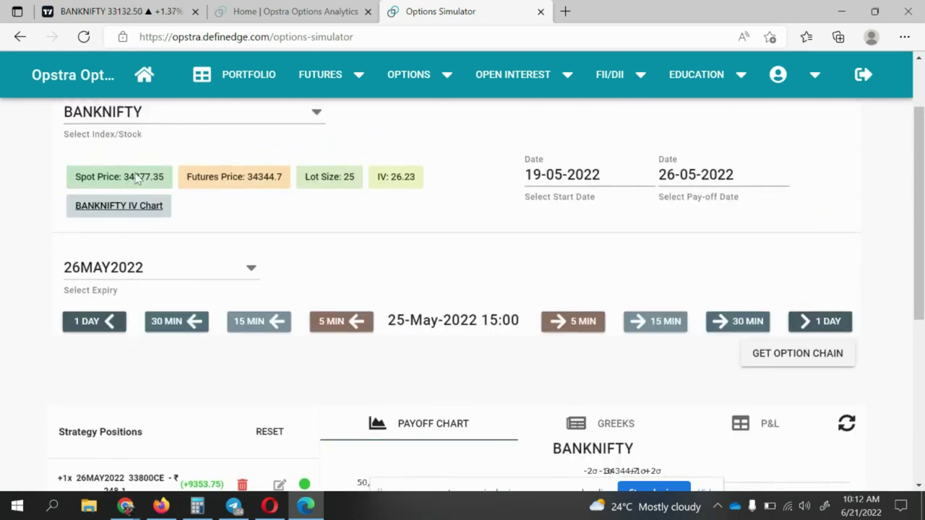
scroll(758, 283, down, 5)
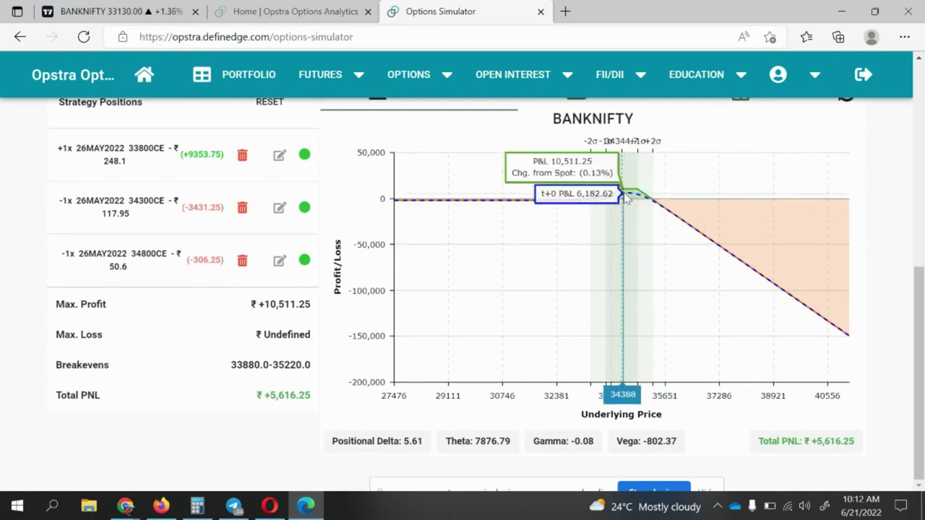
scroll(798, 288, up, 1)
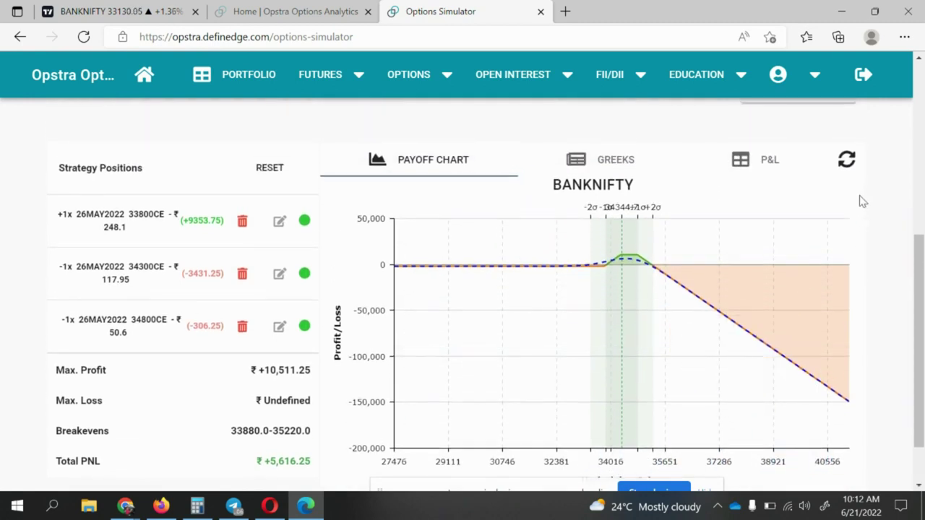
scroll(861, 200, up, 2)
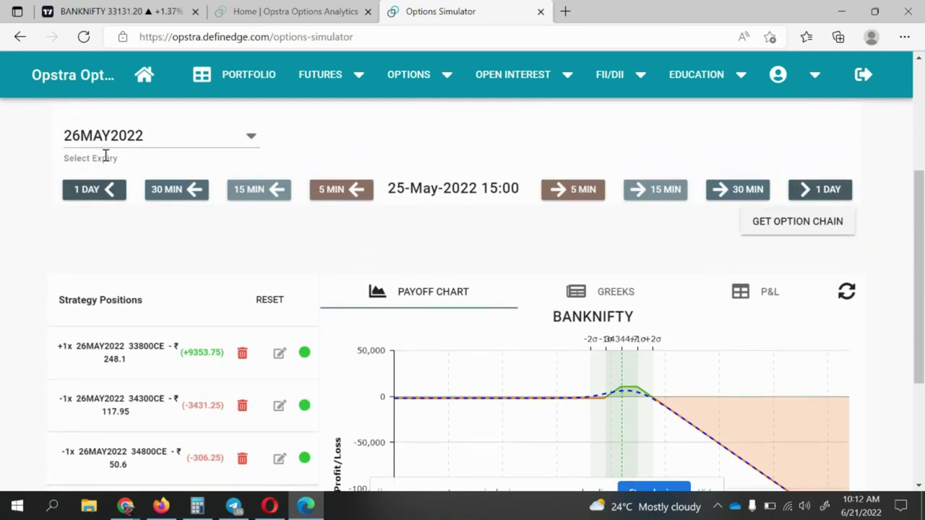
scroll(128, 280, up, 3)
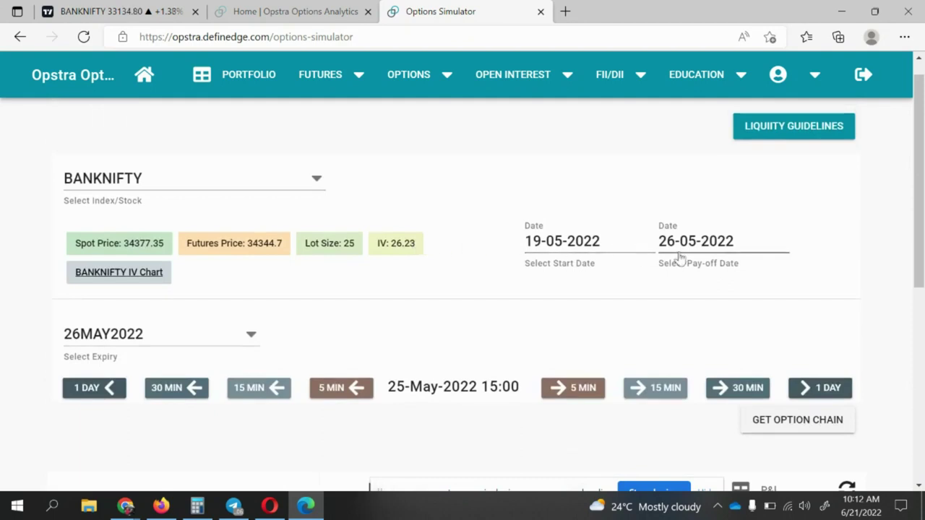
Step: Advance the simulation one day to 26-May-2022 15:00 and check the BANKNIFTY spot price on expiry day
scroll(781, 253, down, 2)
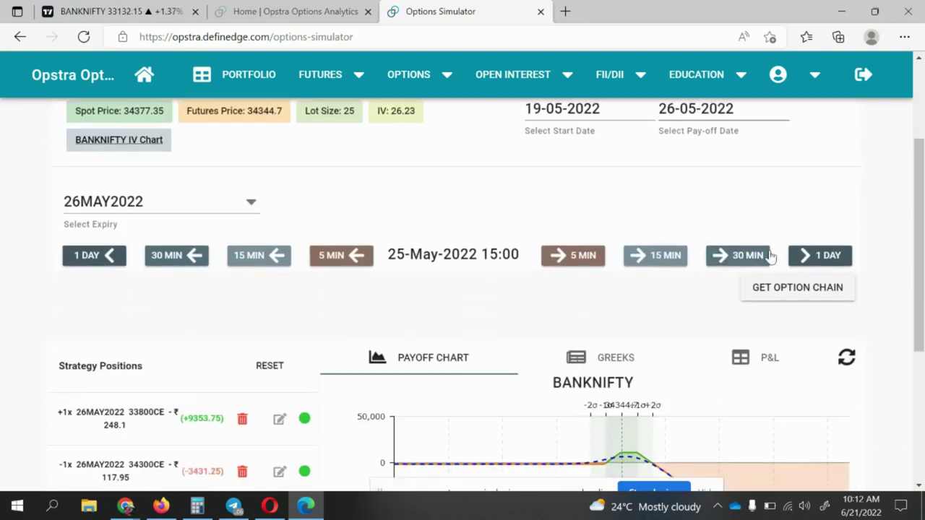
click(813, 256)
scroll(629, 246, down, 1)
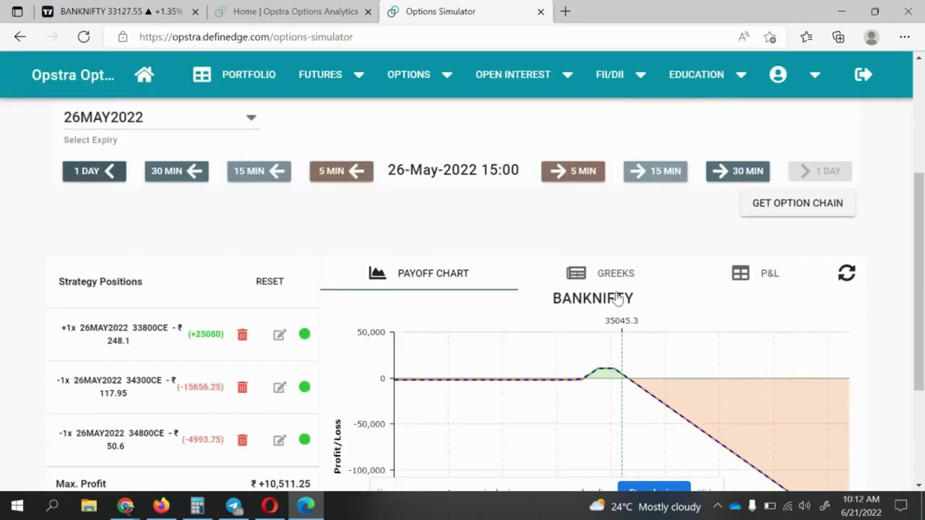
scroll(91, 258, up, 3)
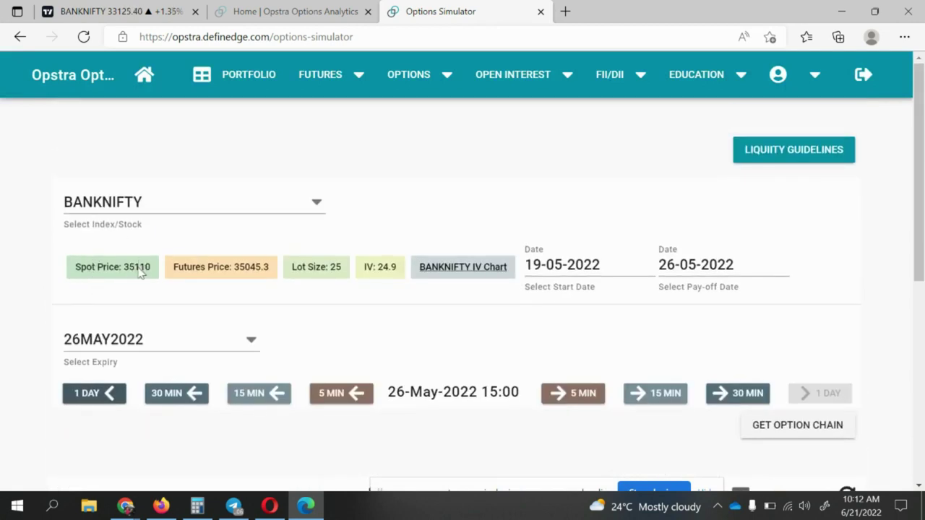
Step: Go back to 25-May-2022 and forward again to 26-May-2022 to compare the spot prices, checking the position results and Total PNL at expiry
click(83, 395)
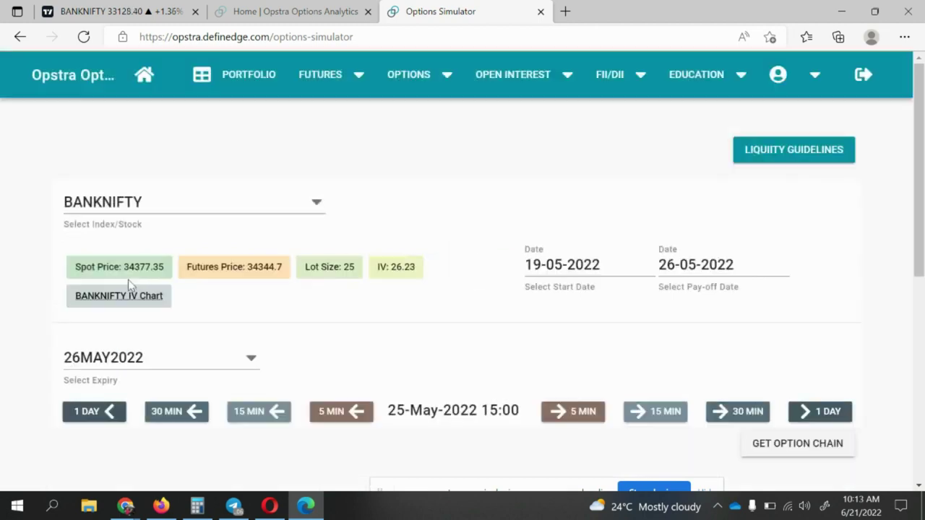
click(805, 411)
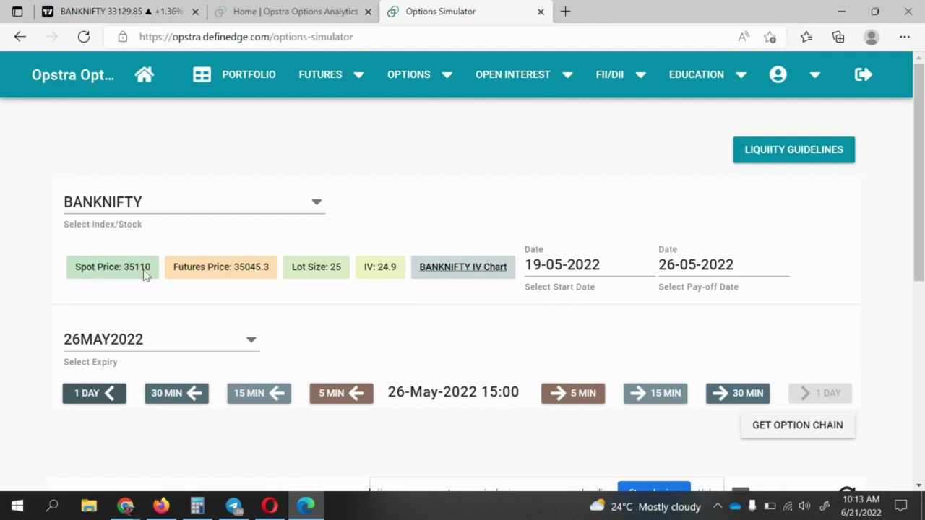
scroll(125, 272, down, 5)
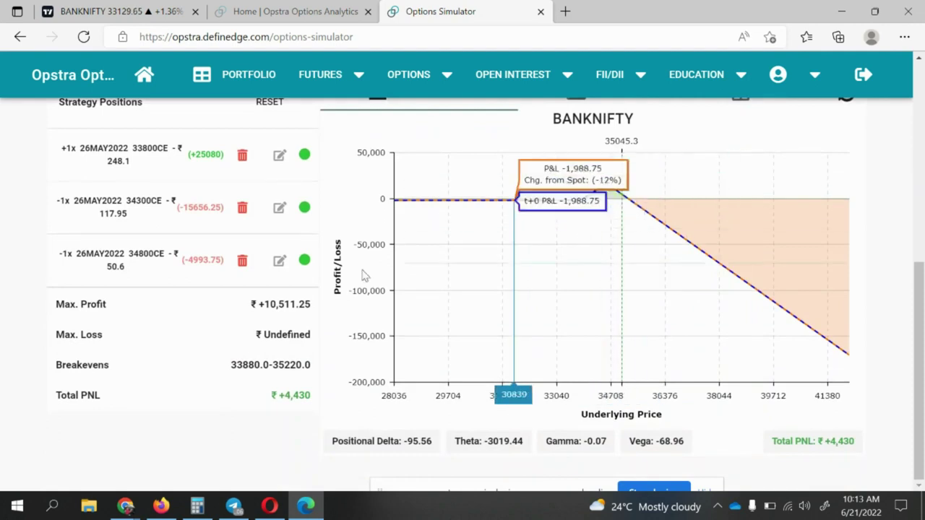
scroll(97, 222, up, 1)
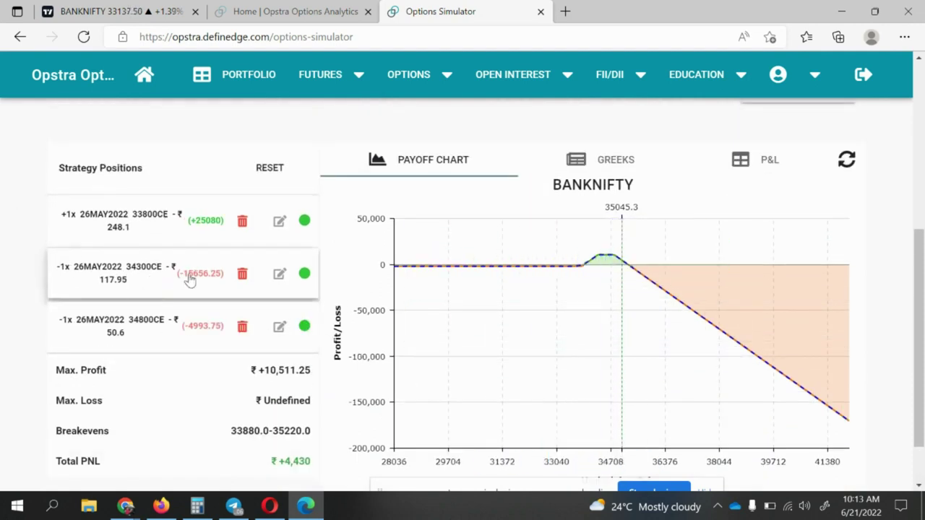
Step: Take the simulation back one day at a time to 19-May-2022 15:00 and examine the payoff chart at entry
scroll(190, 278, up, 3)
click(101, 255)
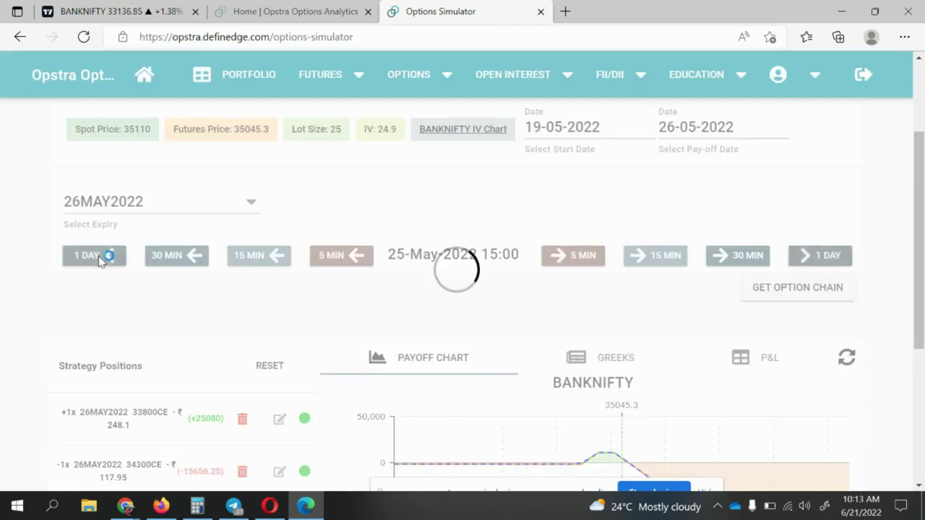
click(94, 275)
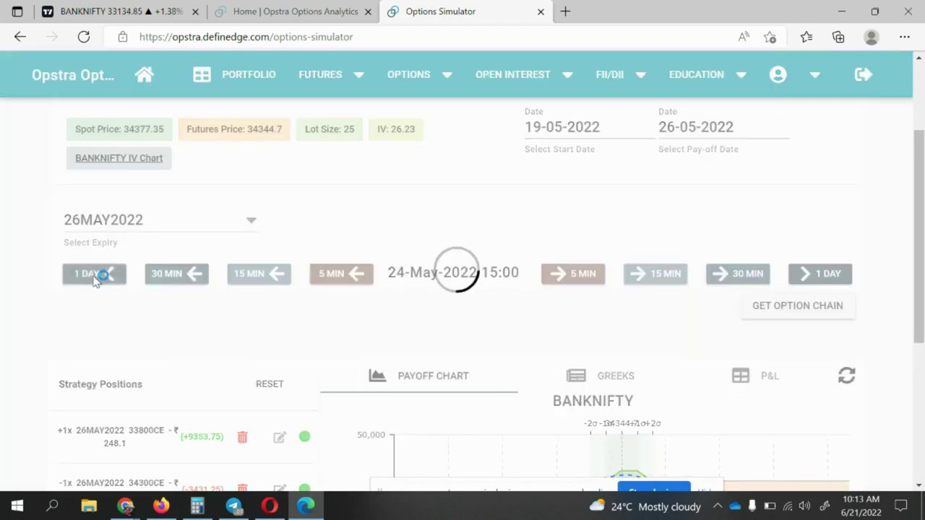
click(96, 280)
click(95, 280)
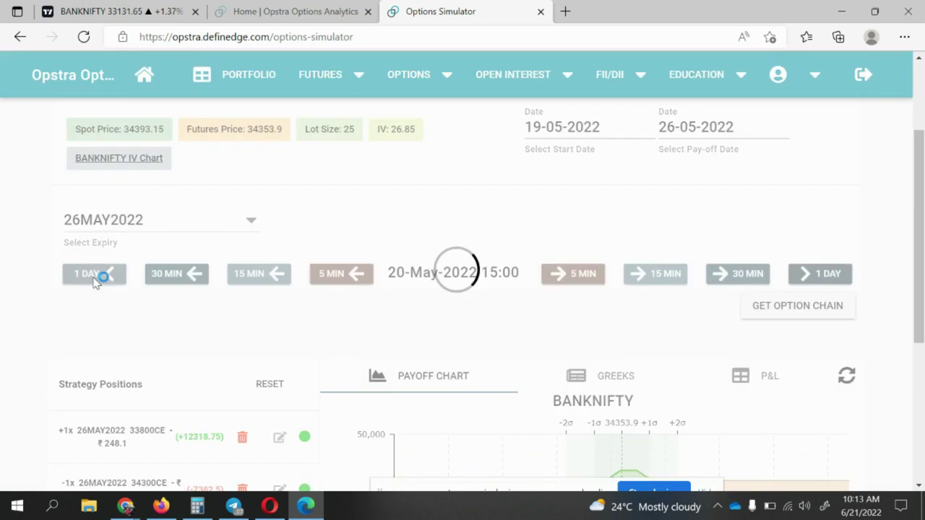
click(96, 281)
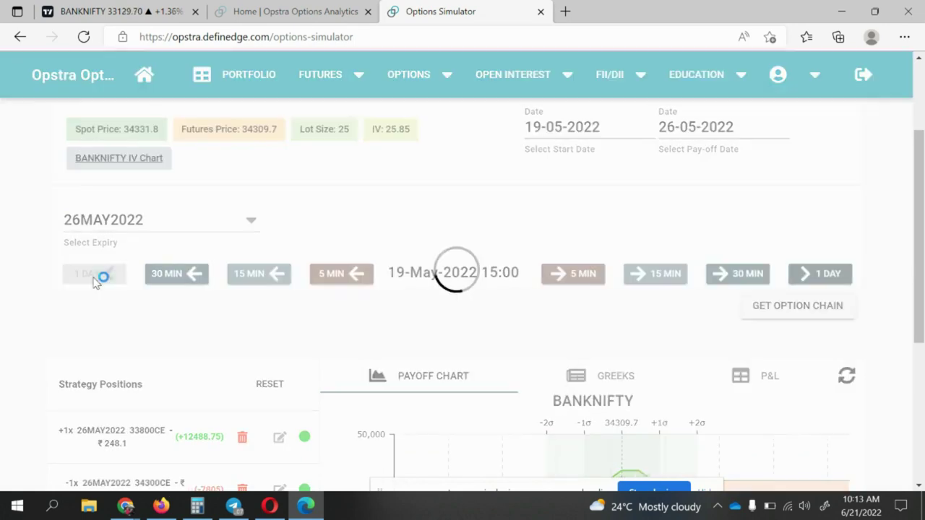
scroll(648, 346, down, 4)
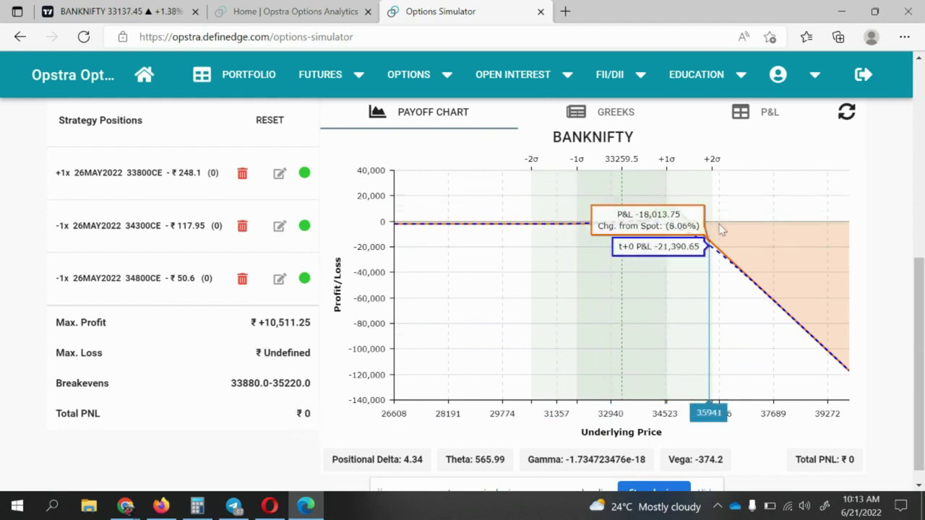
Step: Advance the simulation one day to 20-May-2022 15:00 and examine the Total PNL and the loss side of the payoff chart
scroll(699, 281, up, 3)
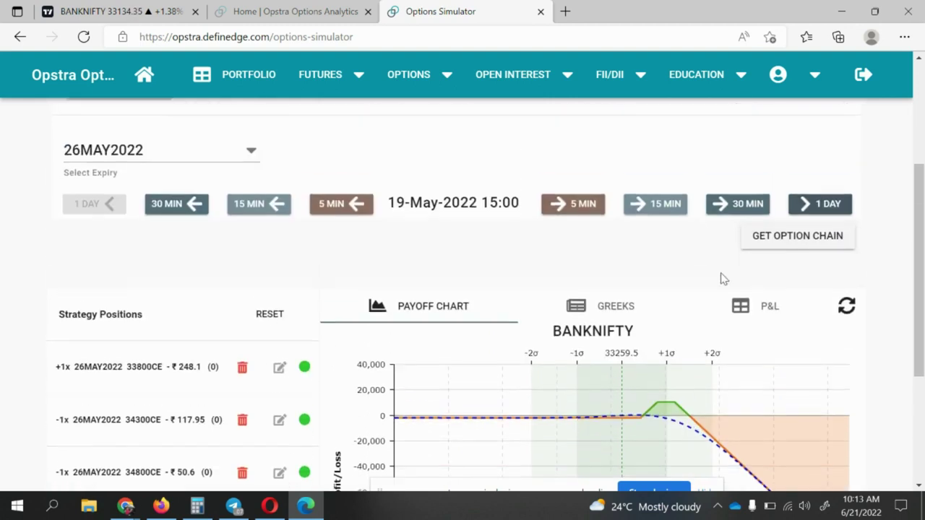
click(831, 207)
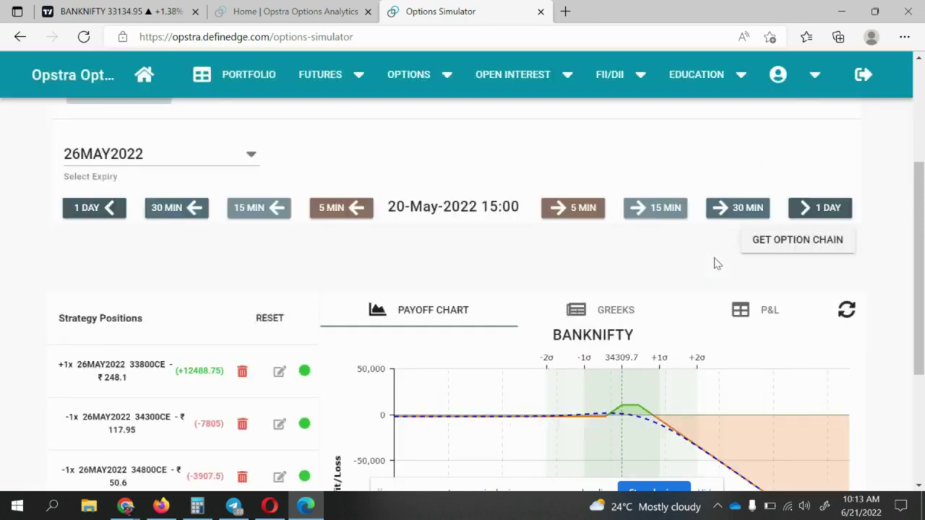
scroll(714, 264, down, 3)
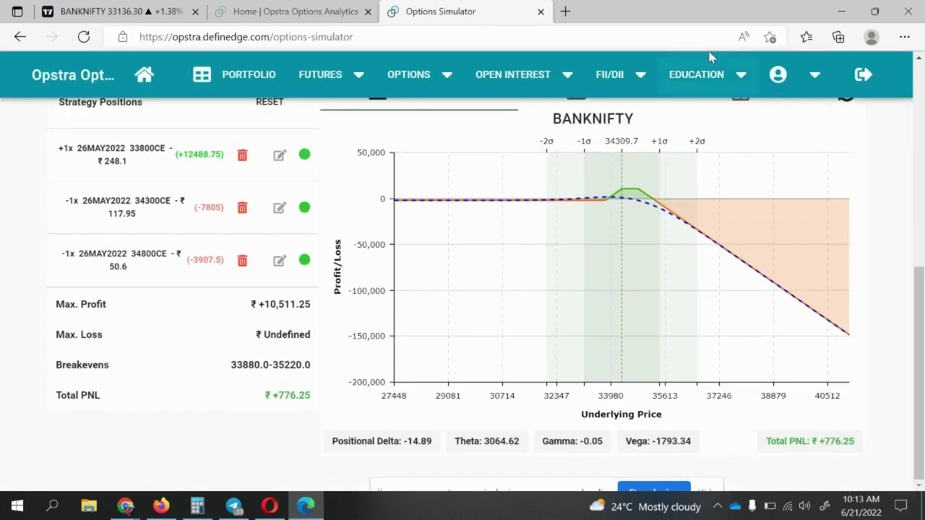
scroll(780, 185, up, 2)
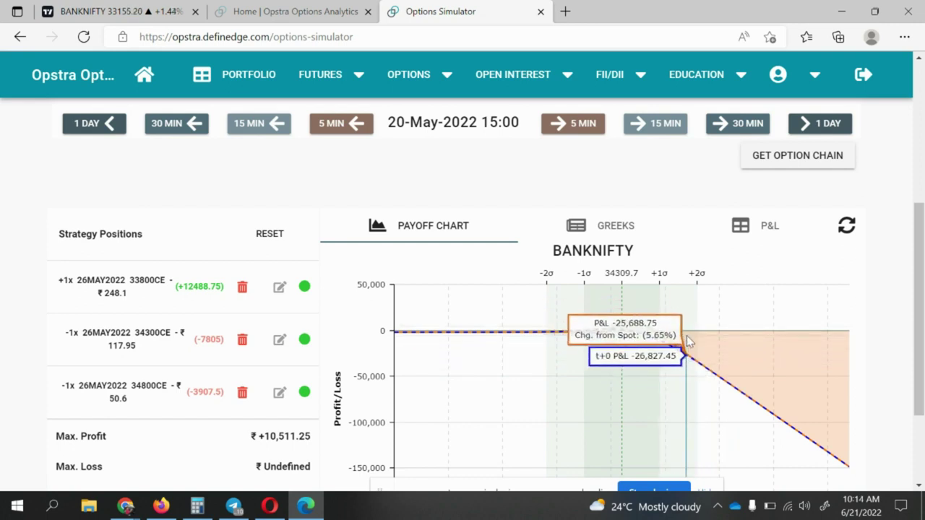
scroll(687, 337, down, 2)
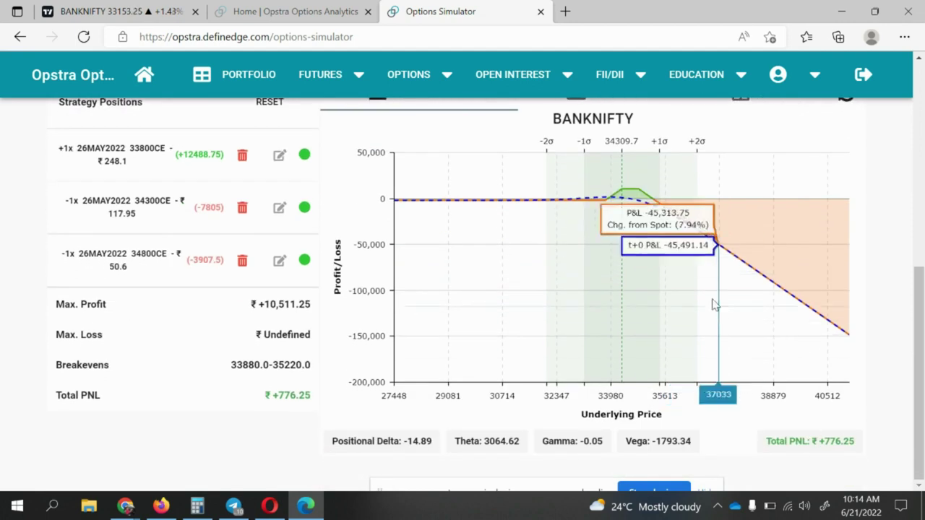
Step: Advance the simulation one day at a time to 24-May-2022 15:00, checking the Total PNL after each day
scroll(756, 260, up, 3)
click(817, 189)
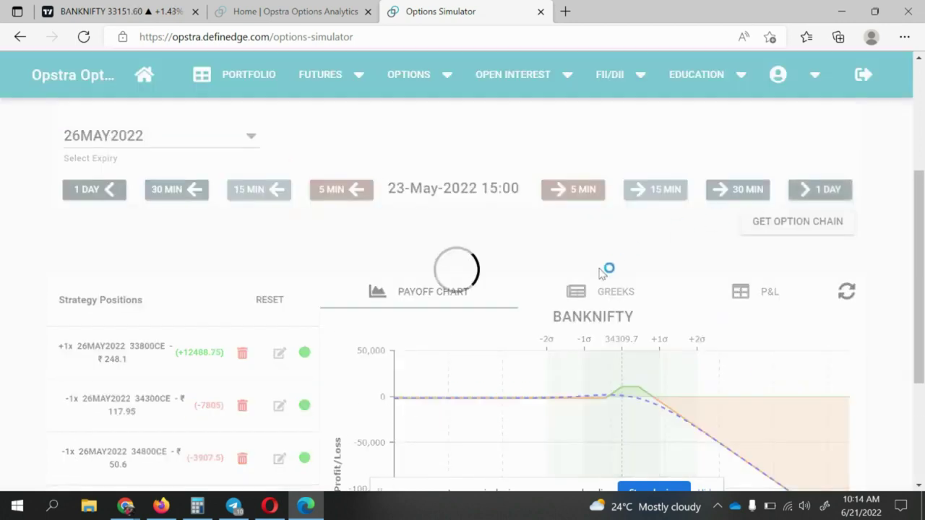
scroll(599, 273, down, 3)
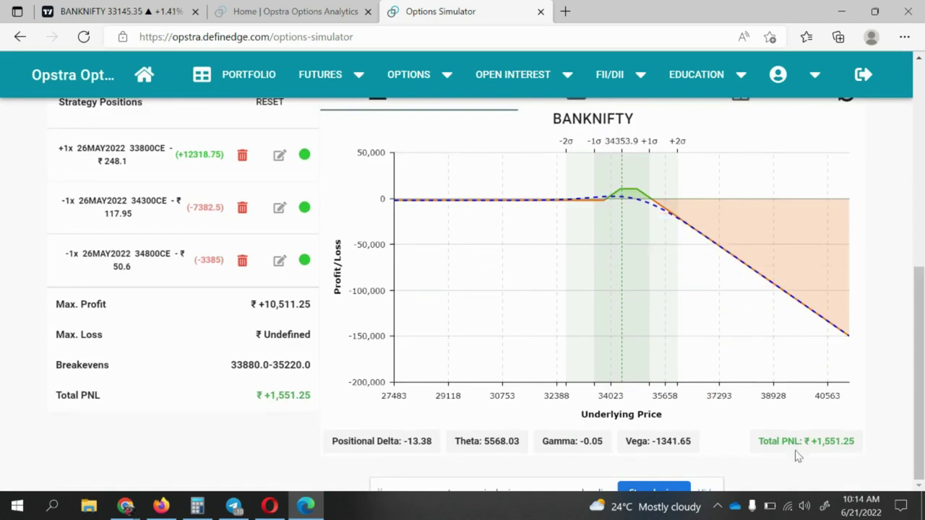
scroll(810, 361, up, 3)
click(810, 189)
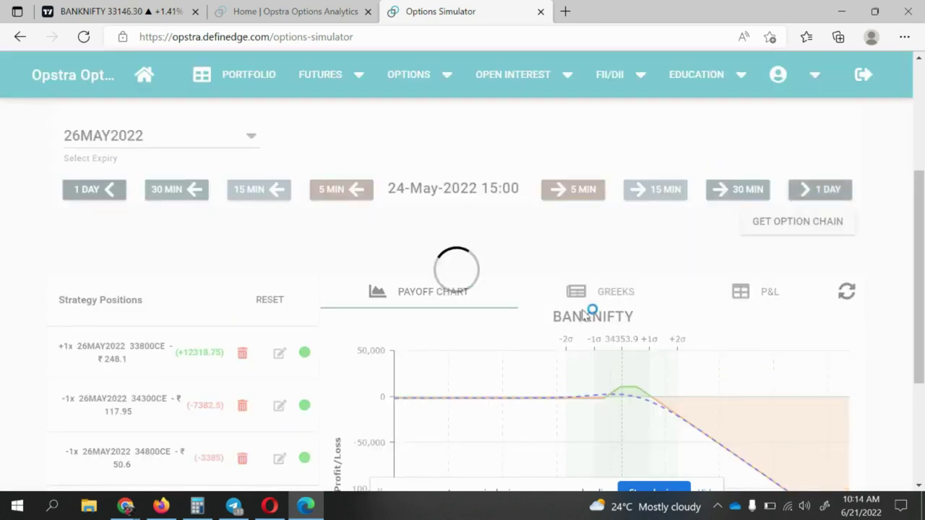
scroll(583, 311, down, 3)
scroll(817, 407, up, 3)
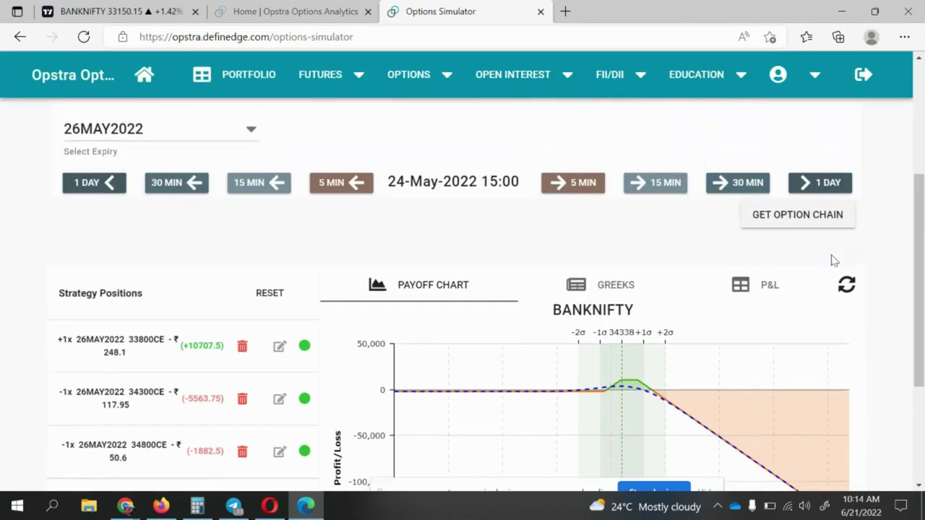
Step: Advance the simulation one day to 25-May-2022 15:00 and compare the Total PNL with the Max. Profit on that date
click(820, 189)
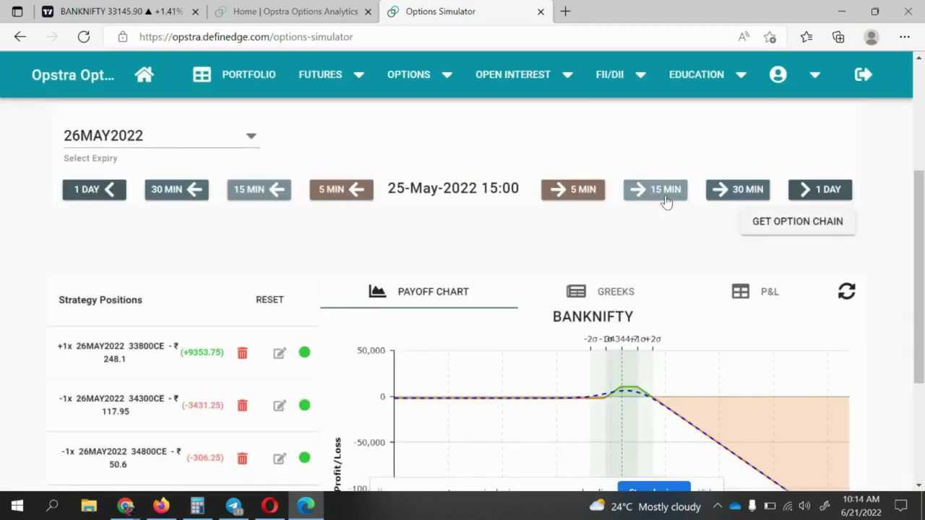
scroll(663, 199, down, 3)
drag(818, 444, 852, 446)
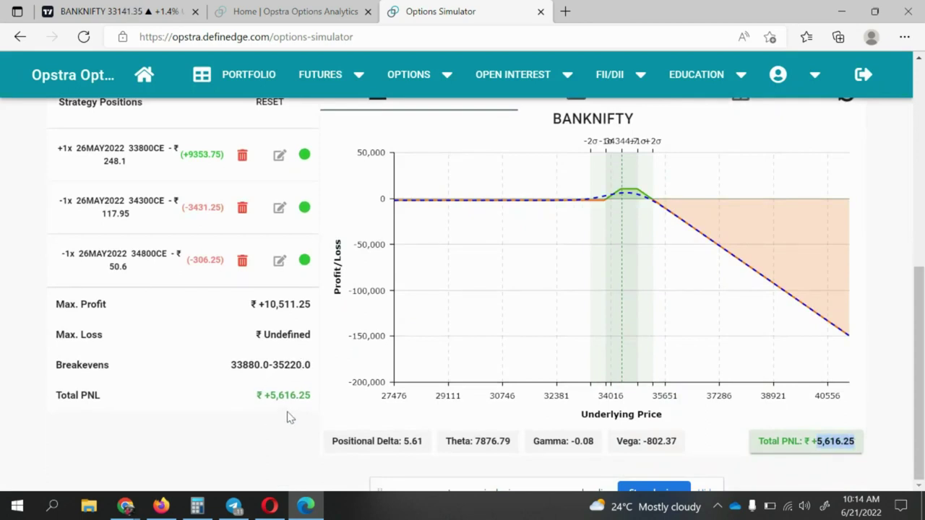
click(277, 391)
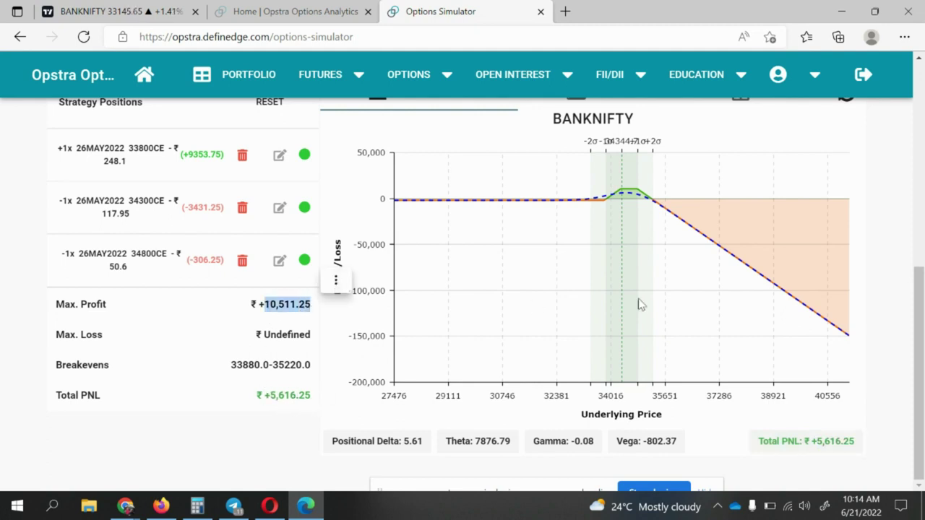
scroll(485, 260, up, 2)
scroll(490, 265, up, 1)
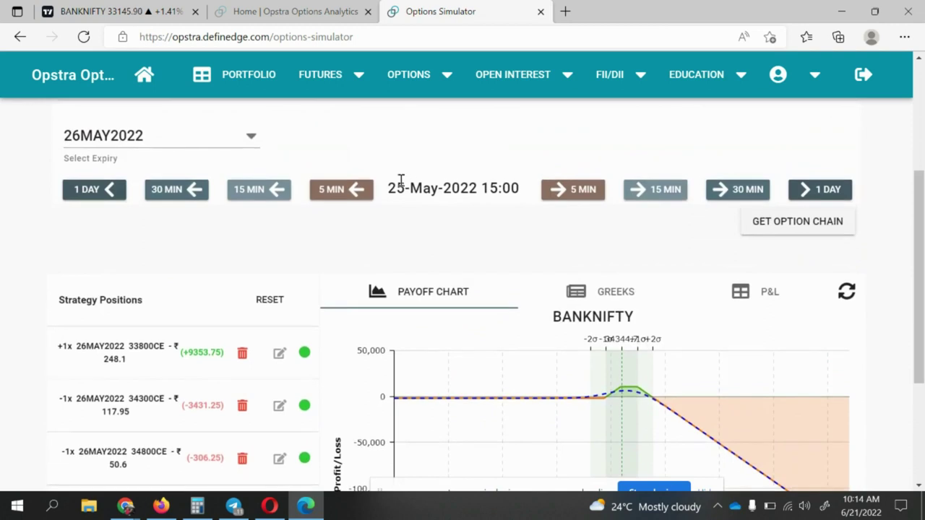
drag(391, 184, 457, 185)
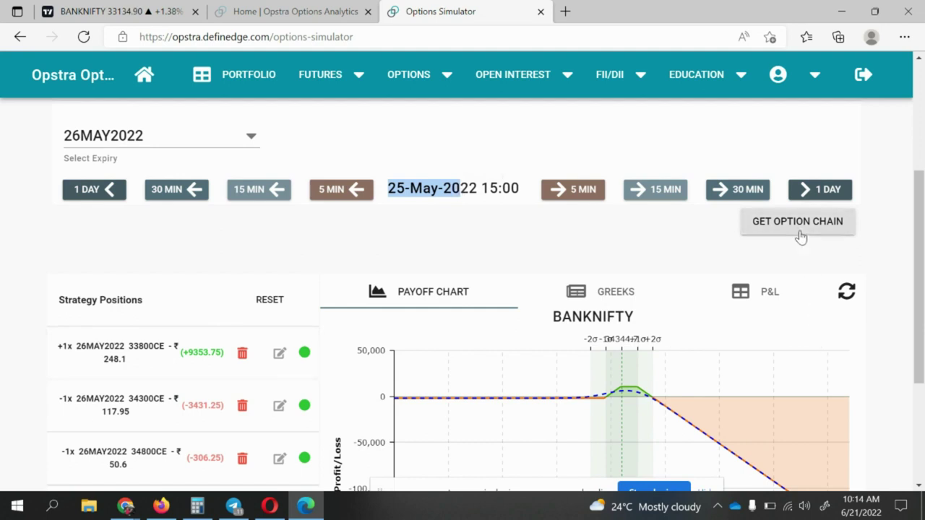
Step: Exit the long 26MAY2022 33800CE position at its current price of 622.25 and examine the payoff chart
click(769, 295)
scroll(376, 317, down, 1)
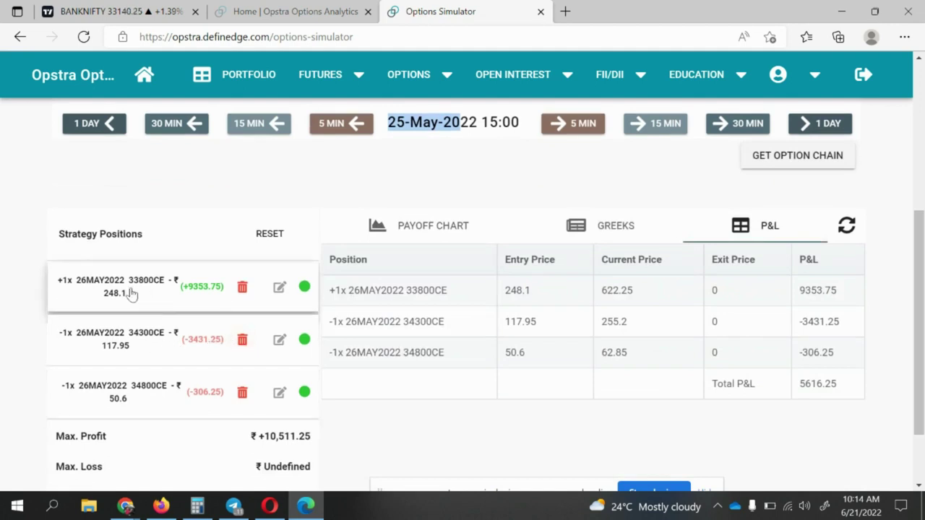
double_click(611, 292)
key(ctrl+c)
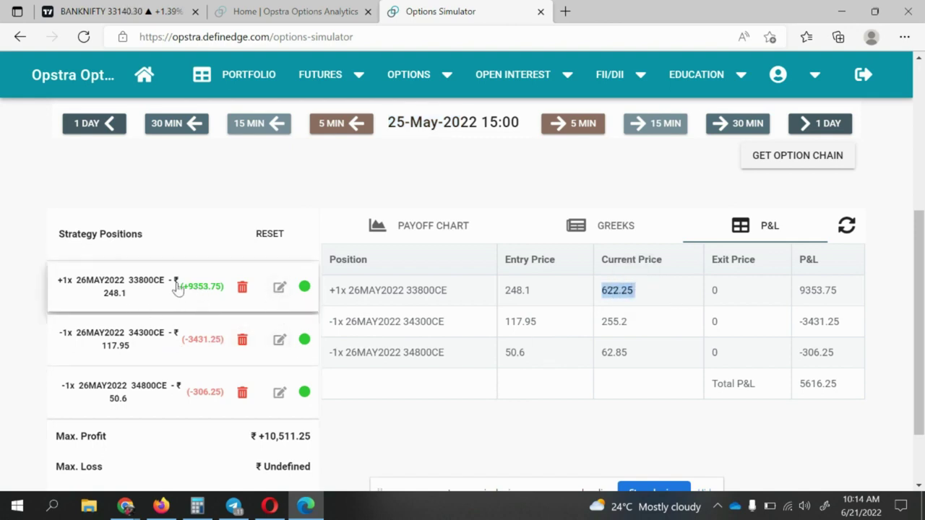
click(278, 290)
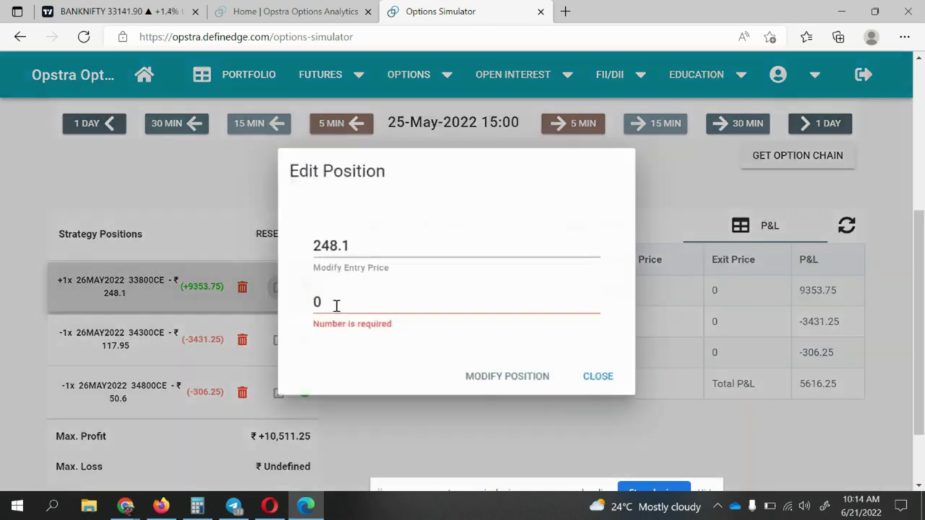
key(ctrl+v)
click(492, 387)
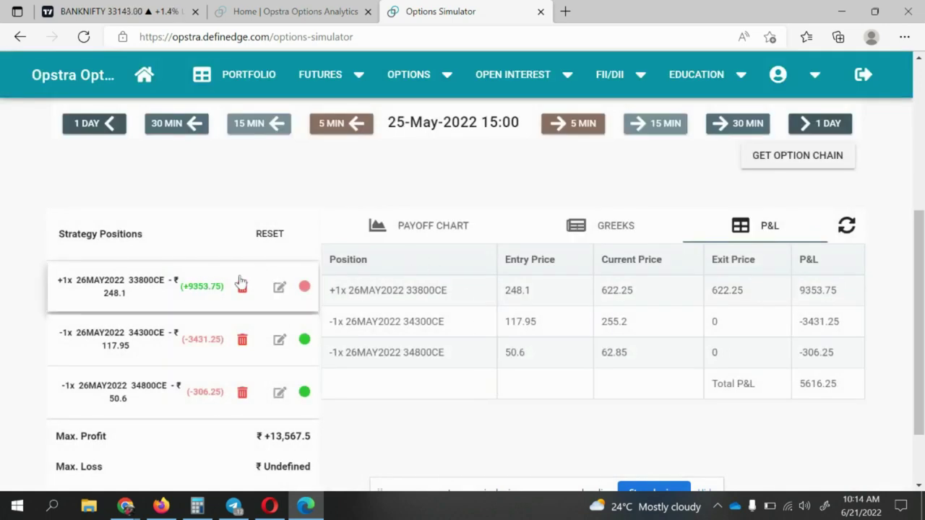
click(390, 233)
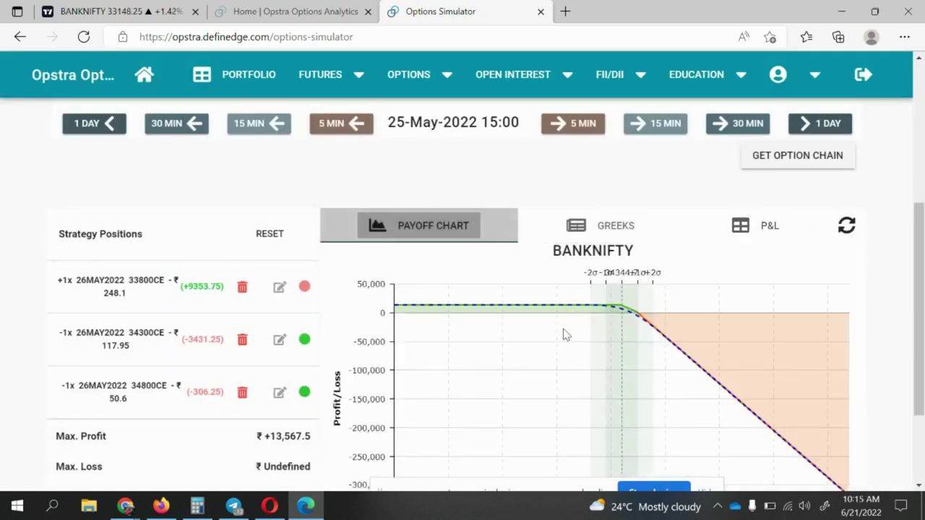
scroll(404, 325, down, 1)
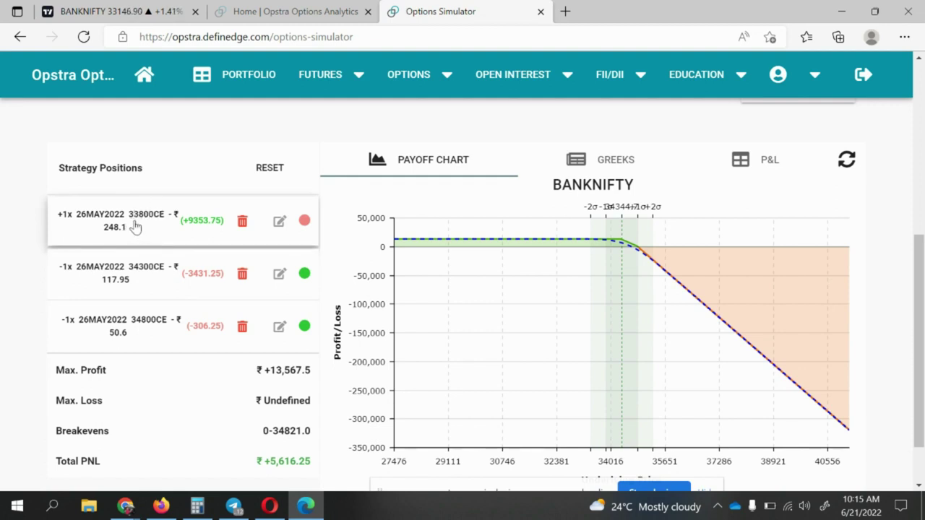
Step: Load the 25-May-2022 option chain and buy one lot of the 34100CE at 382.7
scroll(758, 296, up, 3)
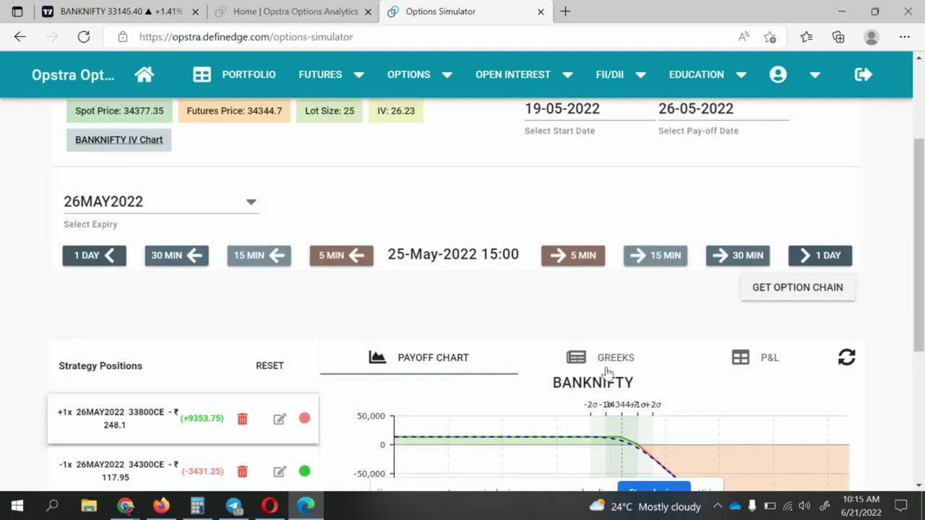
click(795, 288)
scroll(589, 300, down, 20)
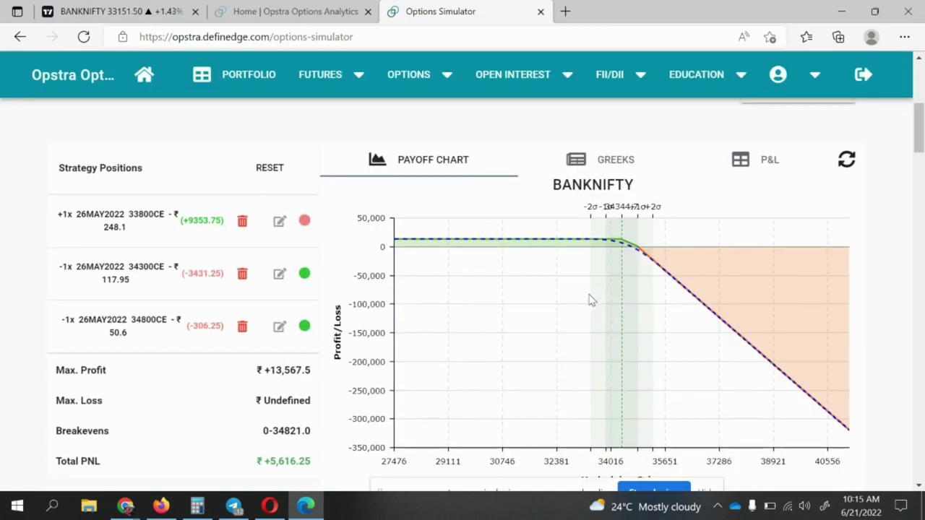
scroll(586, 318, down, 5)
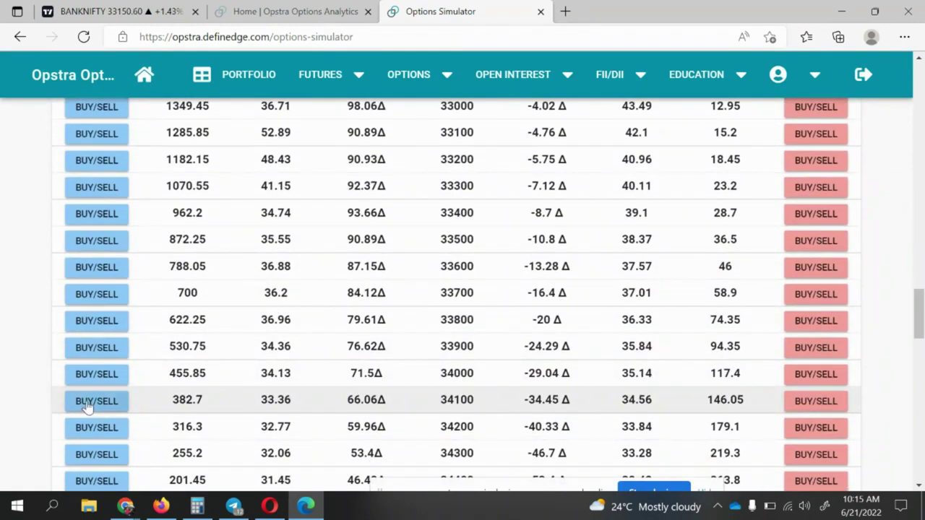
click(86, 402)
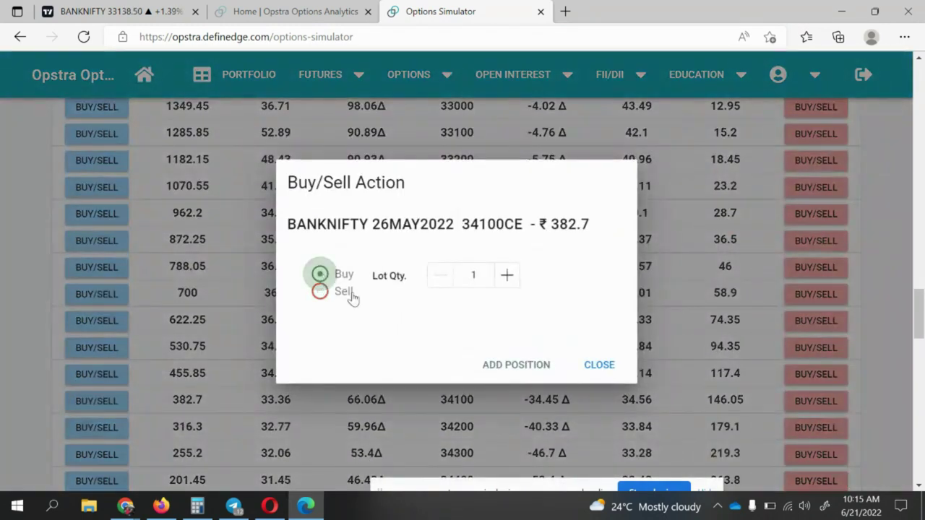
click(525, 365)
scroll(535, 315, up, 3)
scroll(538, 312, up, 15)
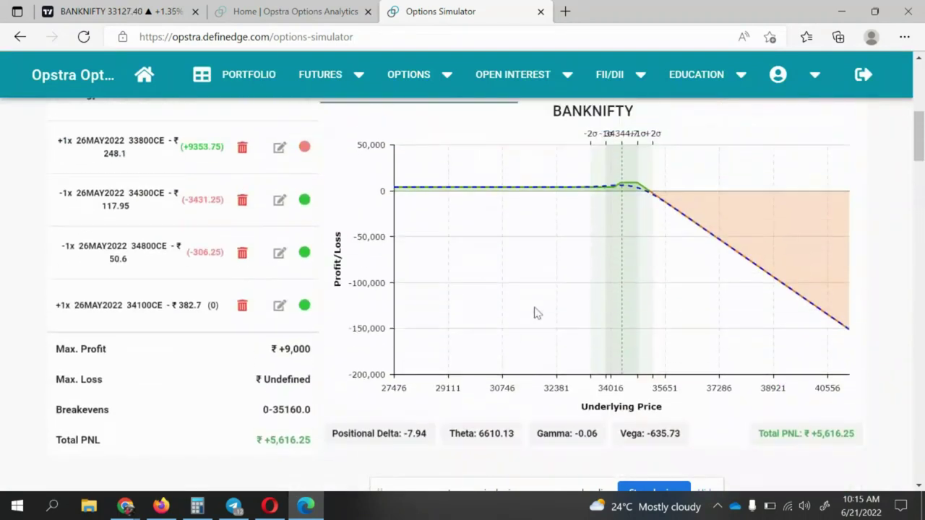
Step: Zoom the payoff chart in around the current futures price and examine the profit, breakeven and loss regions against the Total PNL
scroll(683, 238, up, 1)
drag(548, 216, 730, 277)
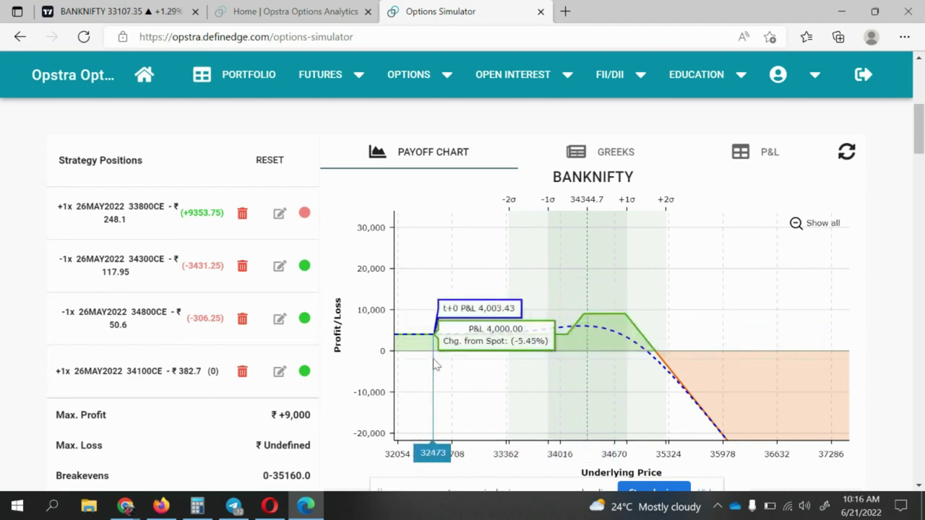
scroll(300, 381, down, 1)
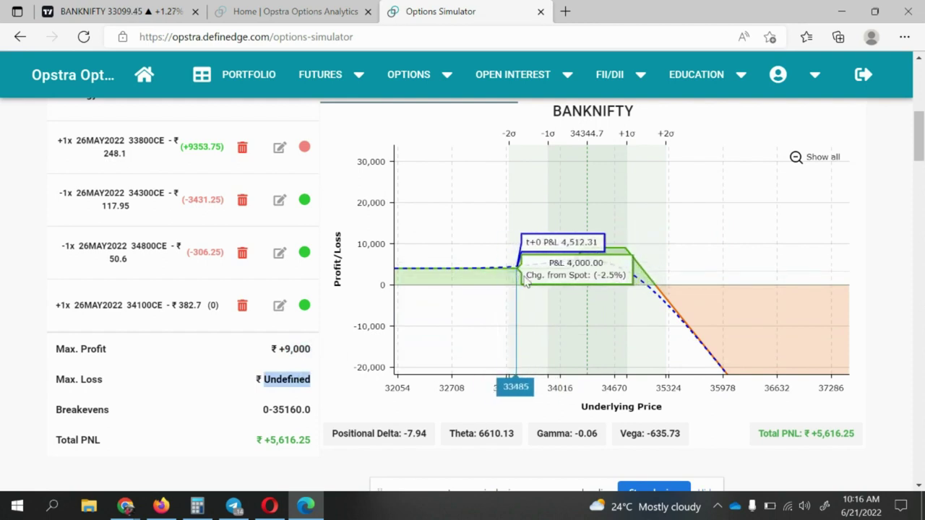
drag(814, 435, 831, 437)
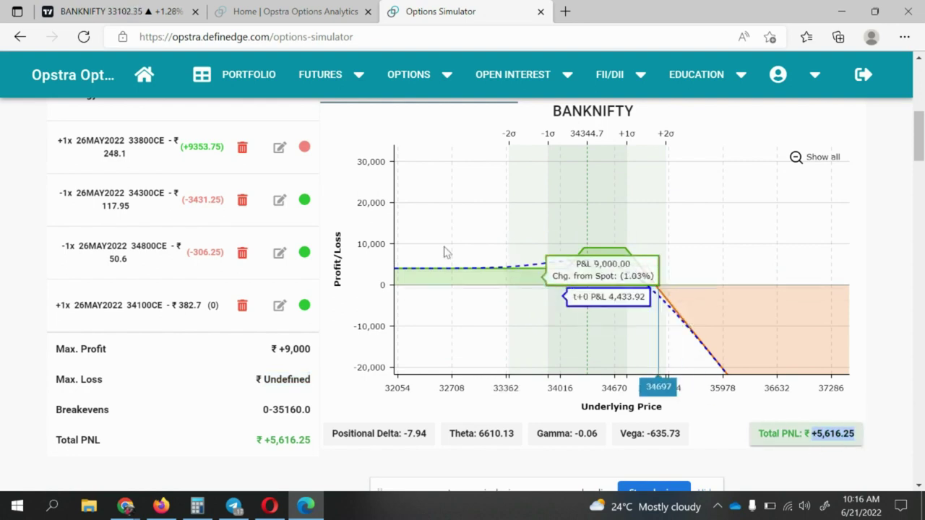
scroll(214, 318, up, 1)
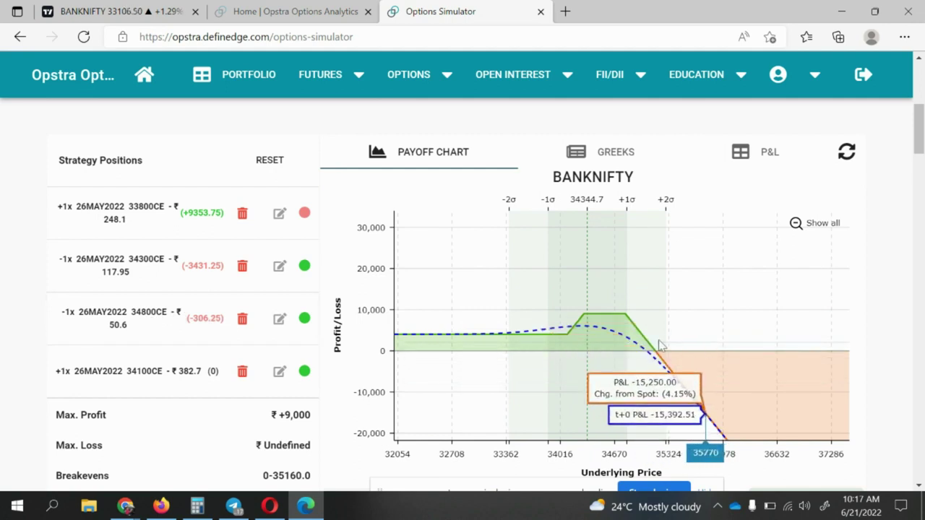
Step: Exit the short 26MAY2022 34800CE position at its current price of 62.85 and examine the payoff chart and Max. Profit
click(768, 156)
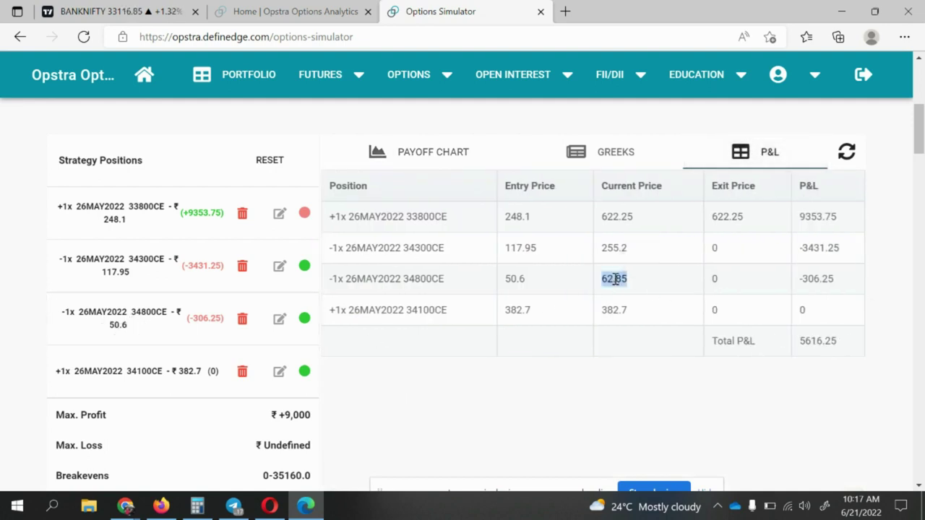
click(279, 322)
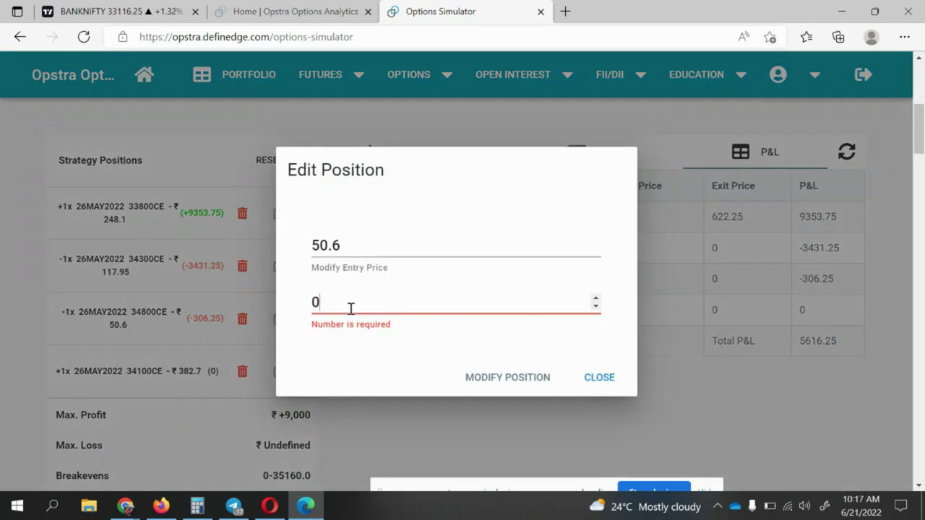
click(495, 388)
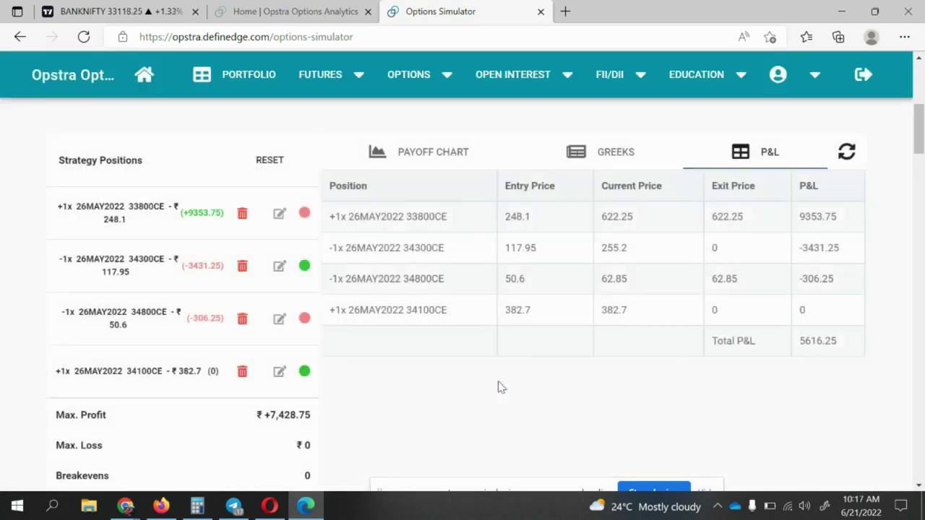
click(447, 161)
scroll(564, 316, down, 1)
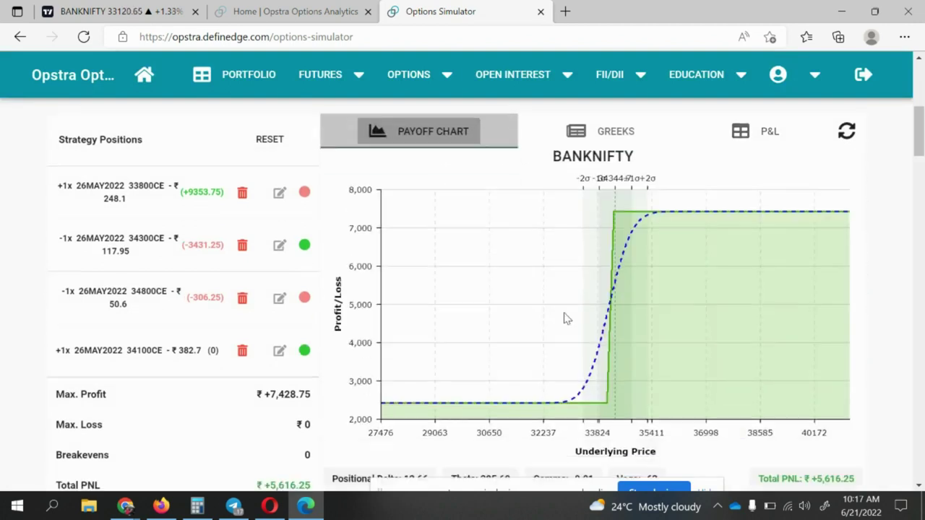
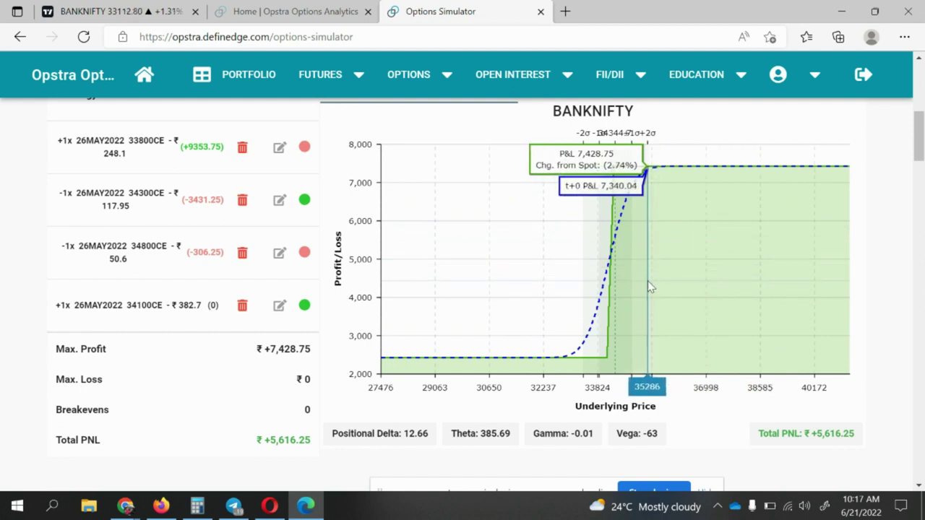
scroll(648, 283, up, 2)
scroll(648, 283, down, 2)
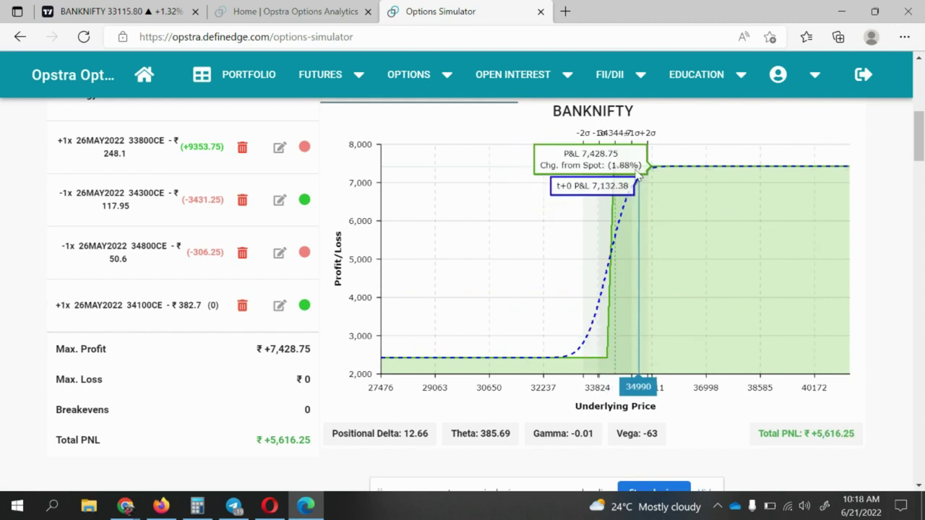
scroll(231, 275, down, 1)
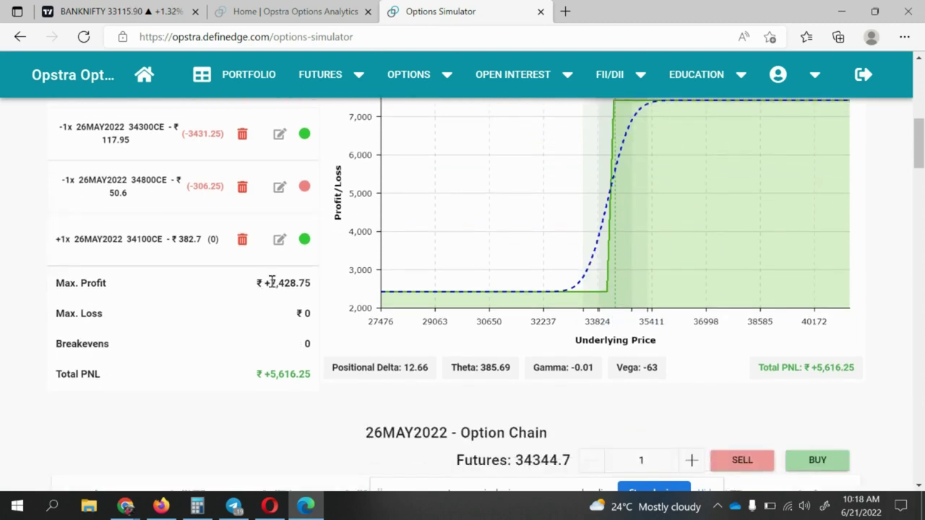
scroll(703, 249, up, 2)
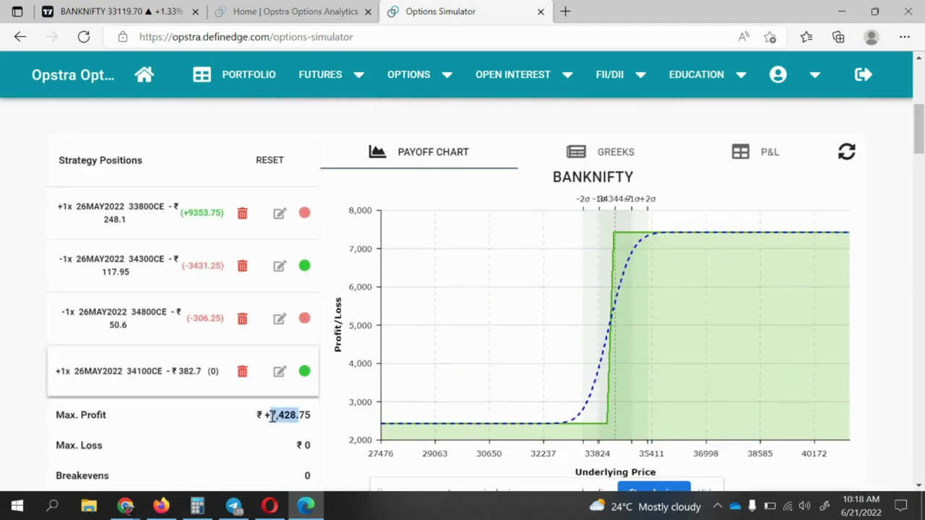
scroll(434, 412, down, 1)
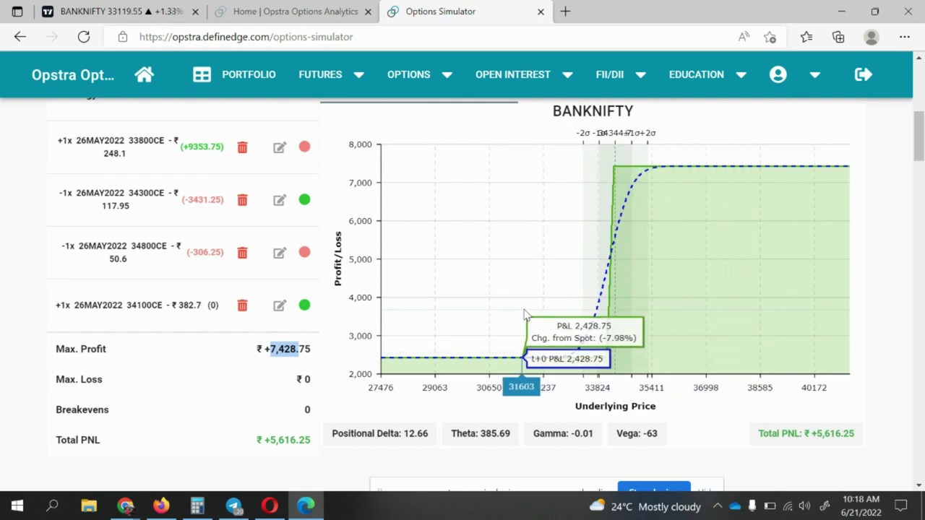
Step: Advance the simulation one day to 26-May-2022 15:00 and examine the Total PNL at expiry
scroll(560, 245, up, 2)
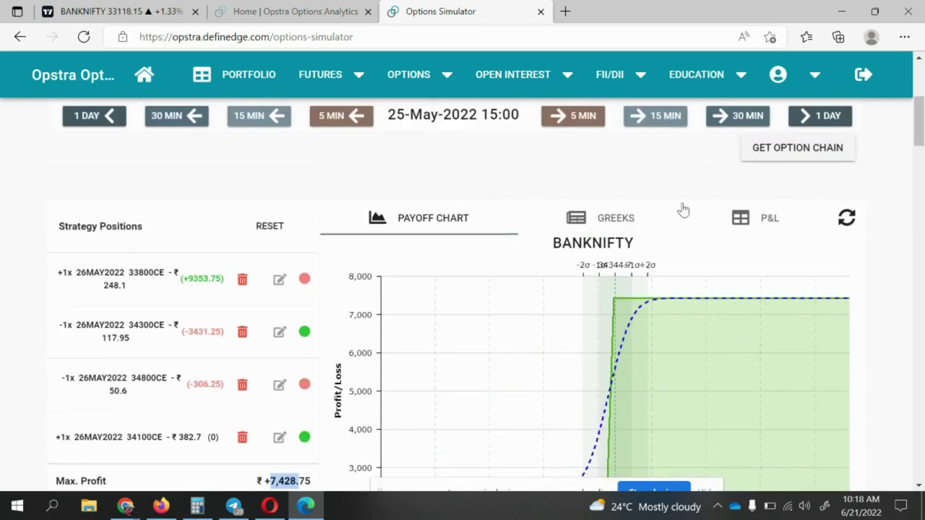
scroll(683, 210, up, 1)
click(815, 184)
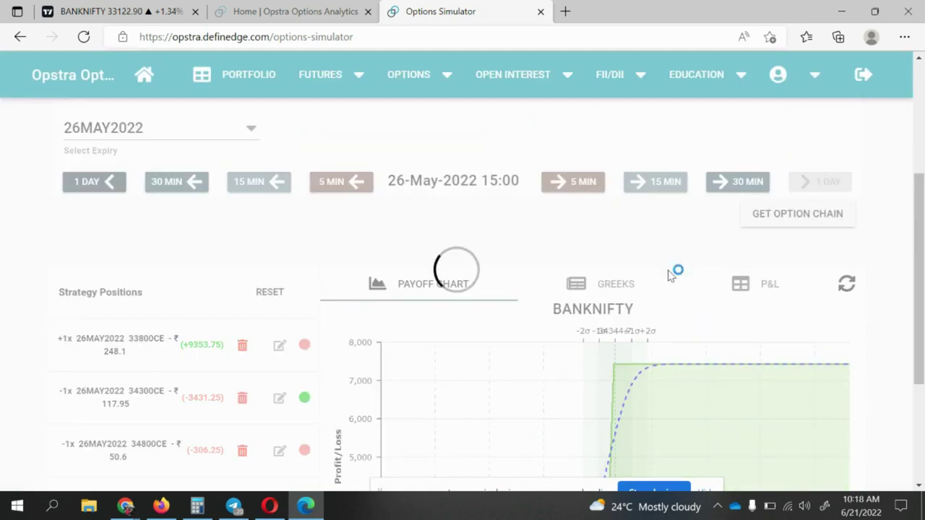
scroll(667, 275, down, 3)
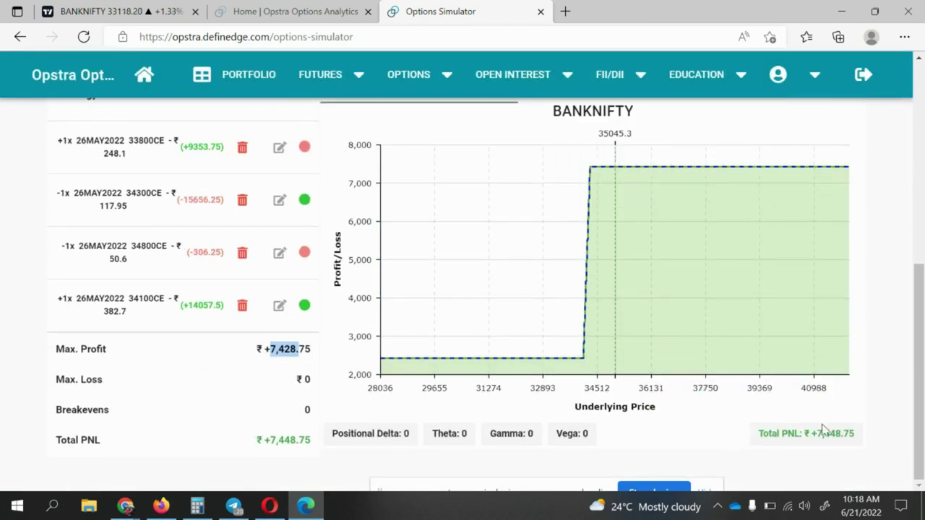
drag(820, 434, 833, 434)
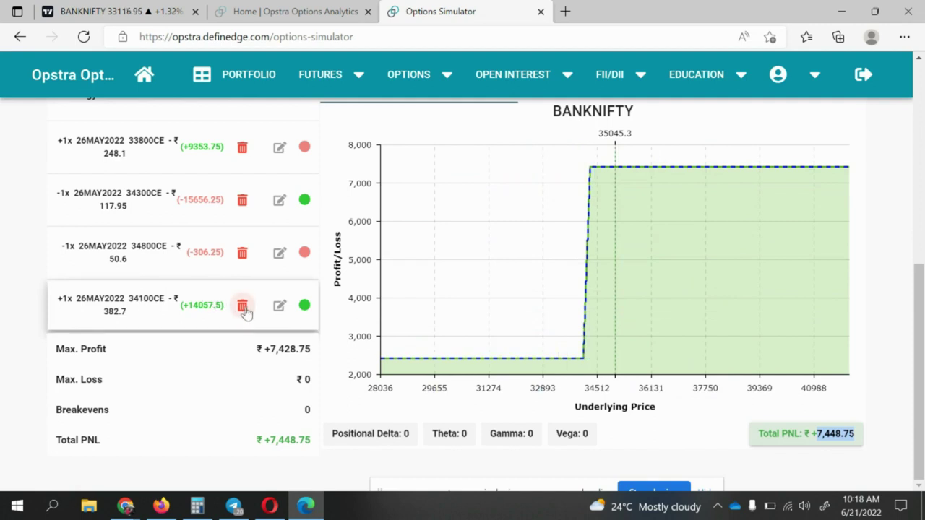
Step: Take the simulation back one day to 25-May-2022 15:00 and delete the long 34100CE position
scroll(244, 309, up, 3)
click(89, 187)
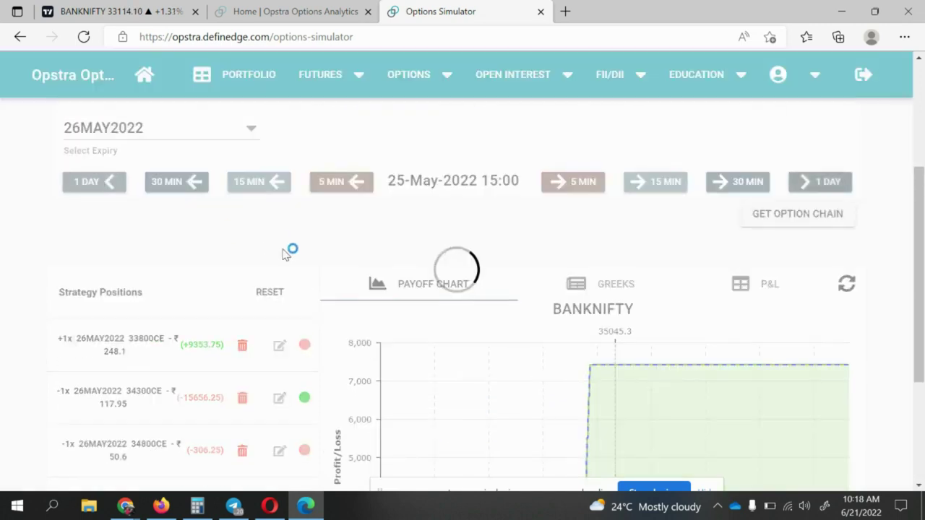
scroll(282, 256, down, 3)
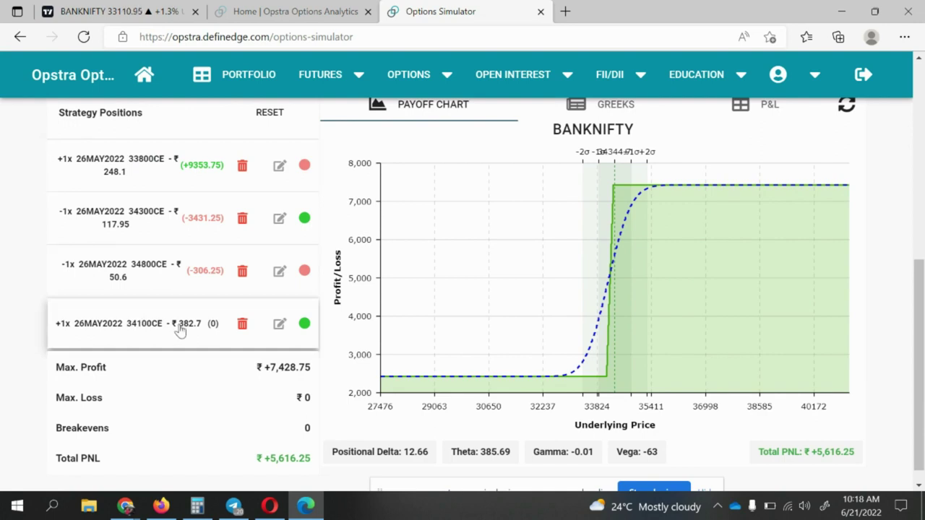
click(243, 326)
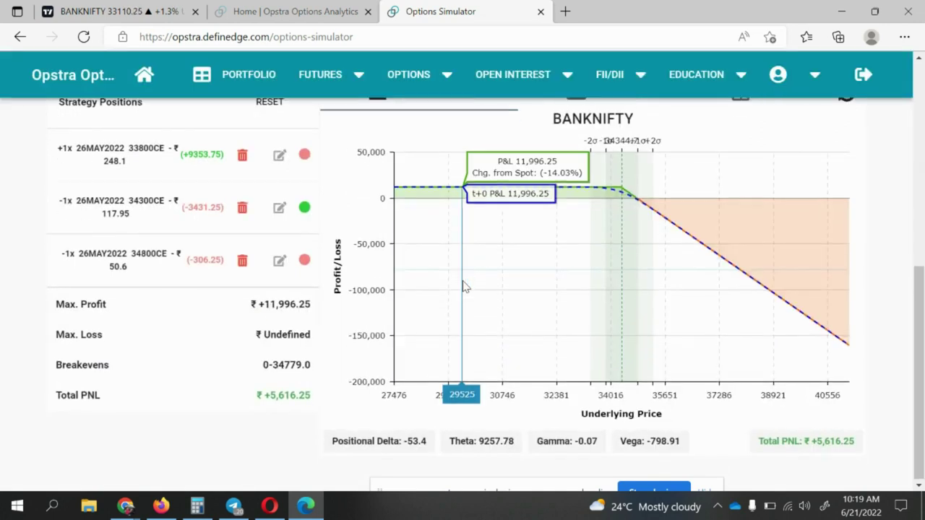
Step: Reload the option chain and buy one lot of the 26MAY2022 34000CE at 455.85
scroll(775, 239, up, 3)
click(775, 239)
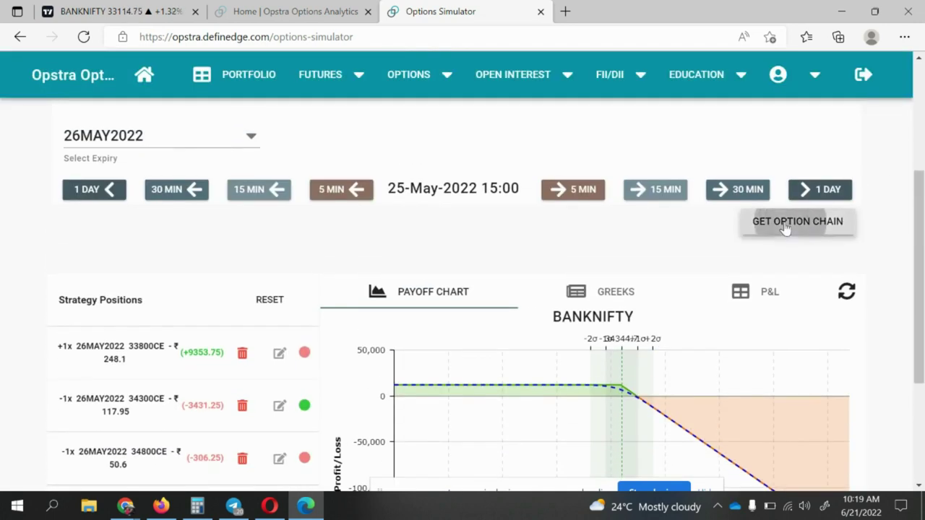
scroll(322, 263, down, 10)
scroll(323, 262, down, 15)
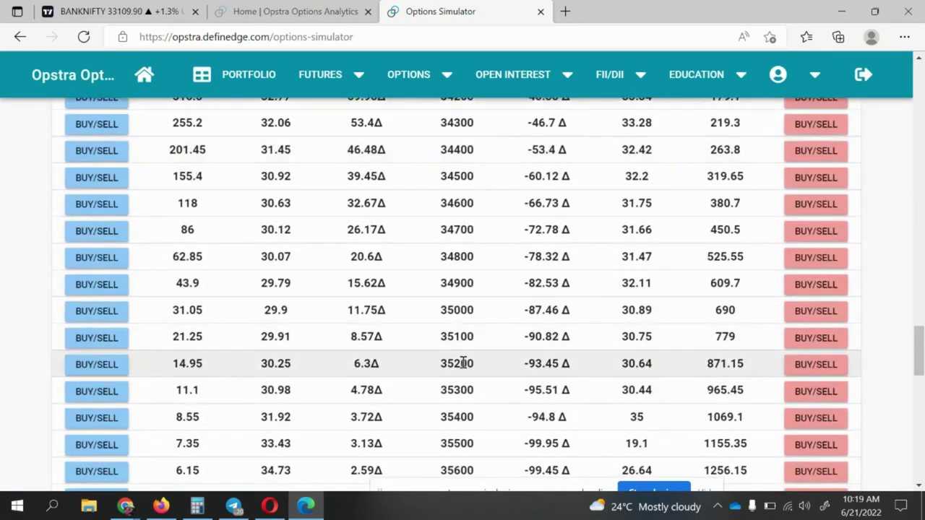
scroll(464, 363, up, 2)
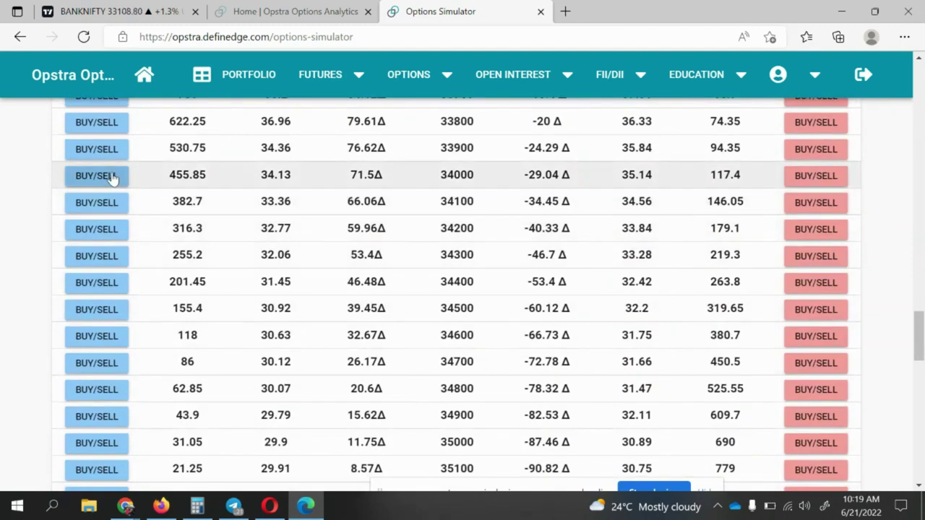
click(112, 177)
click(515, 365)
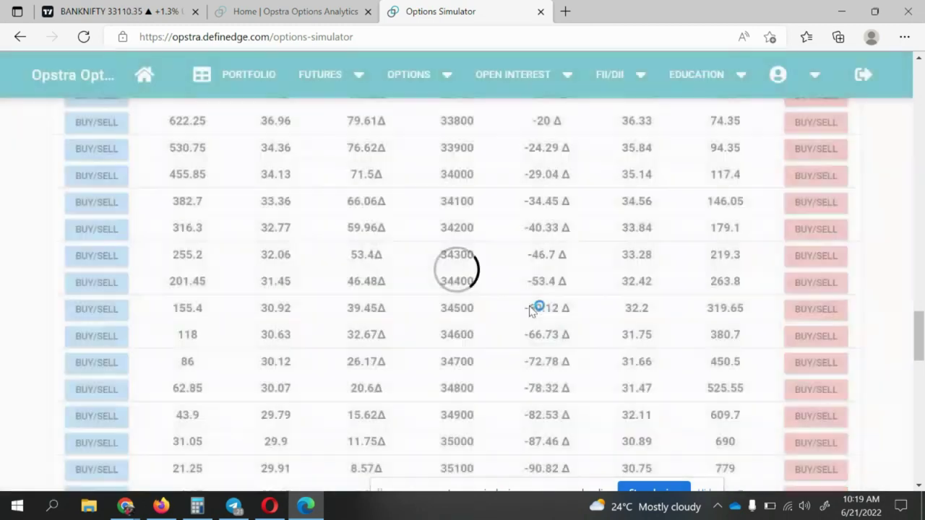
Step: Check the adjusted spread's Max. Profit, and advance the simulation one day to 26-May-2022 15:00 to examine the Total PNL and Max. Loss
scroll(524, 312, up, 17)
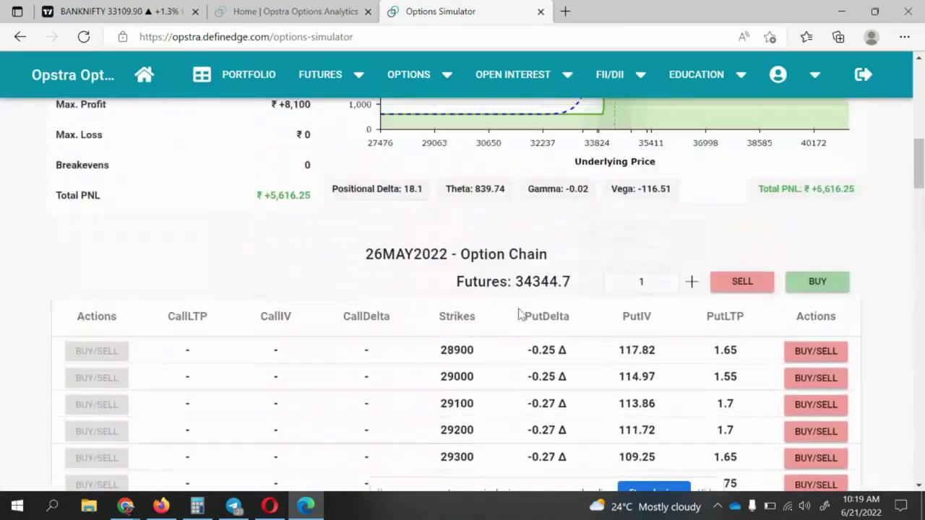
scroll(518, 313, up, 6)
scroll(518, 314, down, 3)
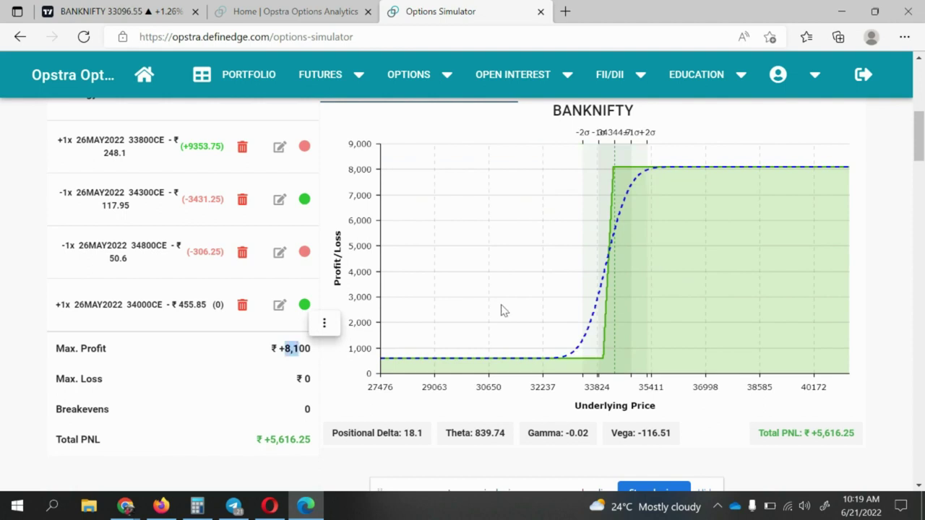
scroll(502, 311, up, 3)
click(799, 188)
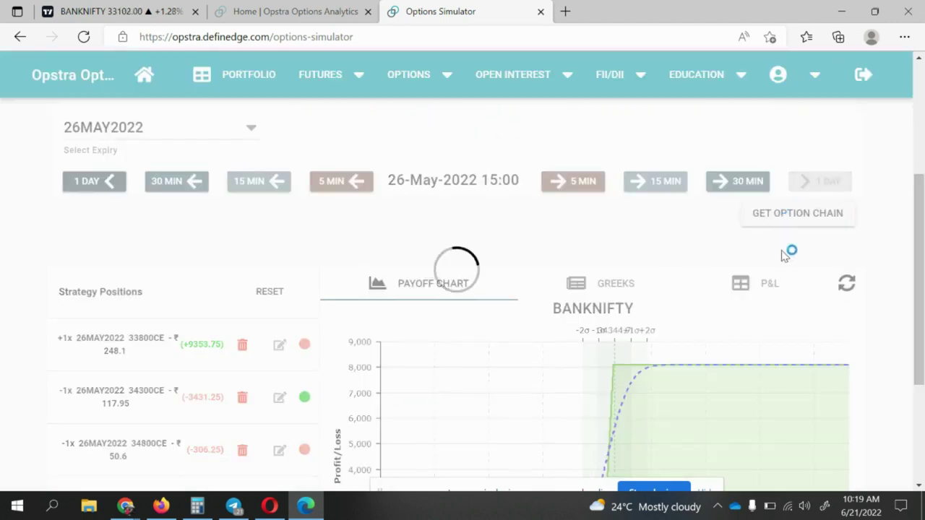
scroll(781, 289, down, 3)
click(823, 441)
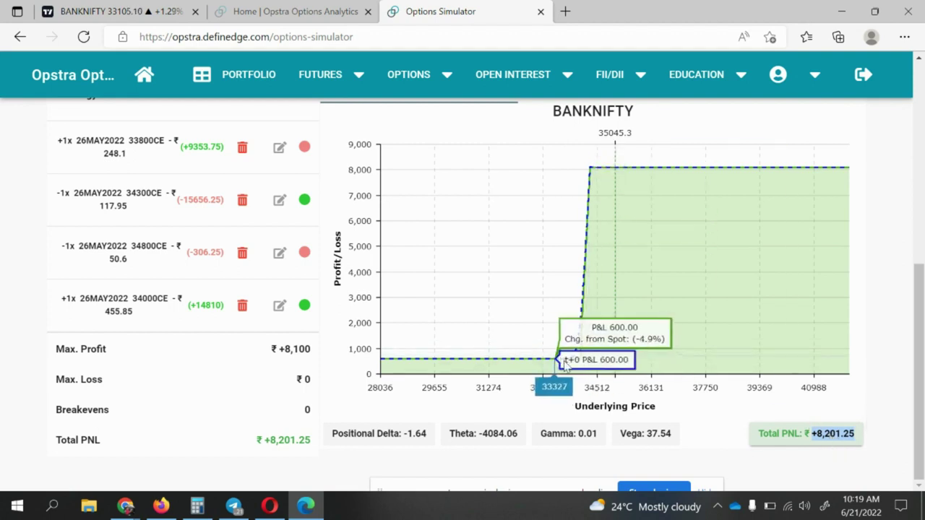
click(295, 386)
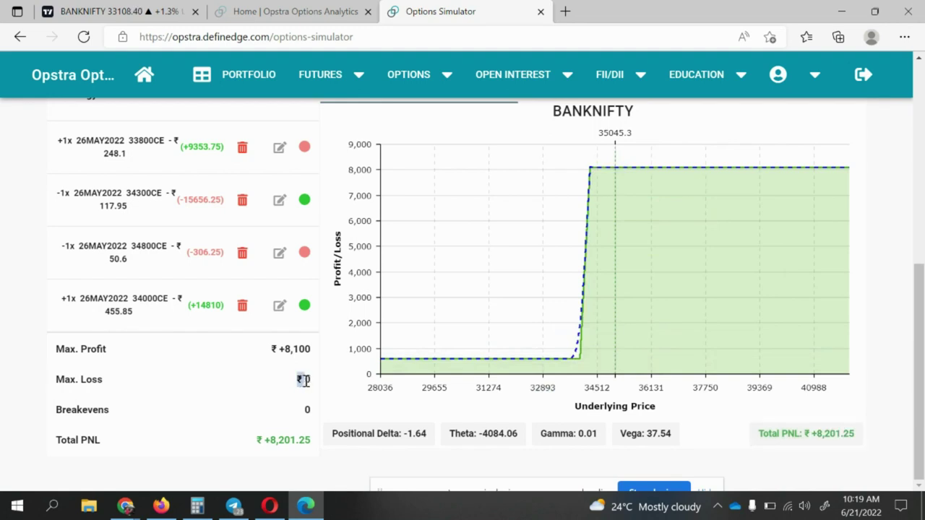
scroll(325, 354, up, 2)
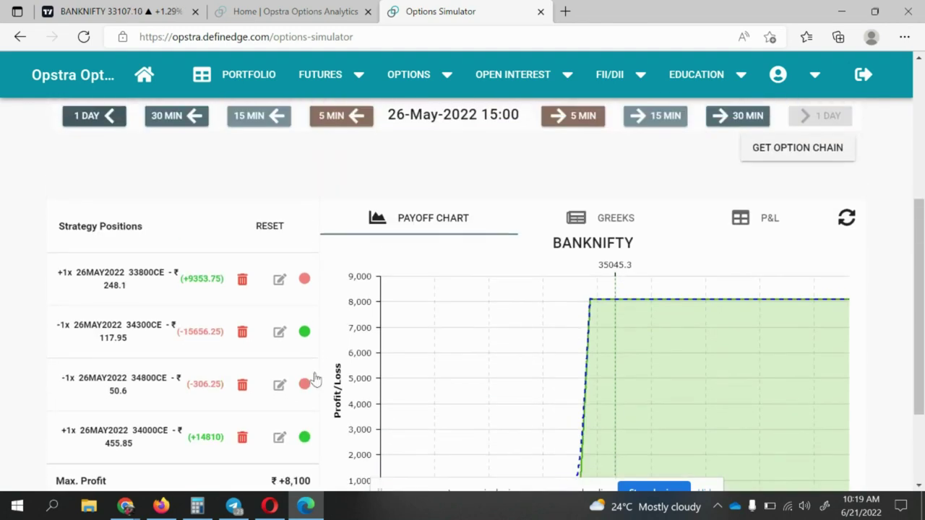
scroll(316, 379, down, 2)
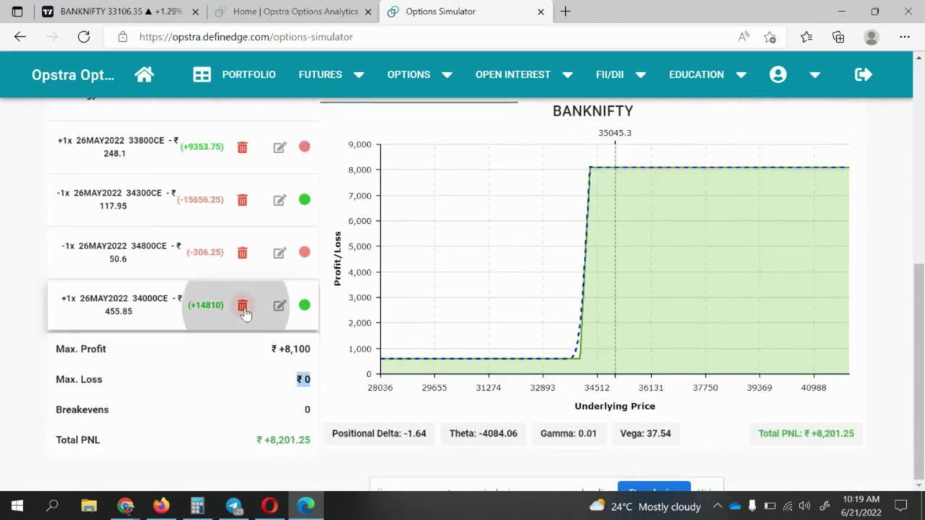
Step: Delete the long 26MAY2022 34000CE position and reopen the short 34800CE by setting its exit price to 0
click(242, 307)
click(280, 262)
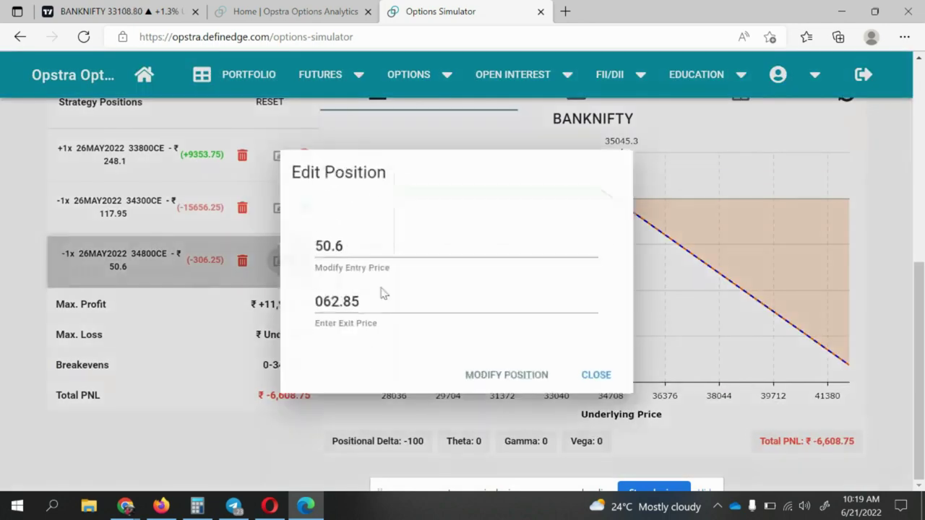
click(442, 303)
double_click(441, 302)
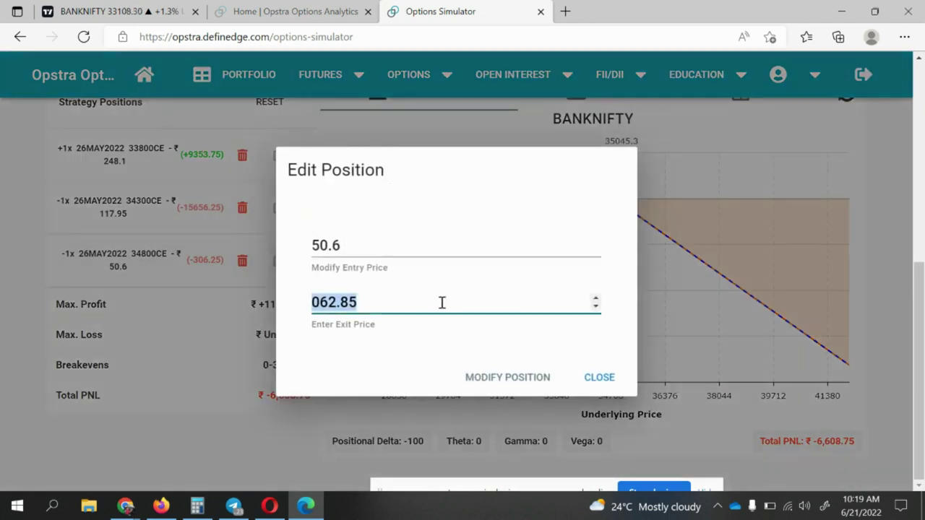
text(0)
click(498, 377)
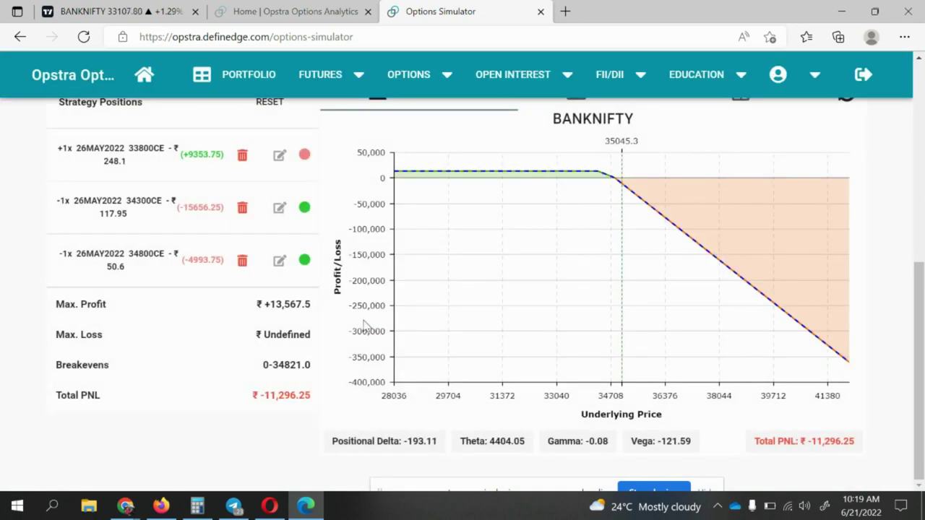
Step: Reopen the long 26MAY2022 33800CE by setting its exit price to 0, and examine the unadjusted spread's payoff chart and Total PNL at expiry
click(281, 155)
double_click(392, 305)
text(0)
click(526, 377)
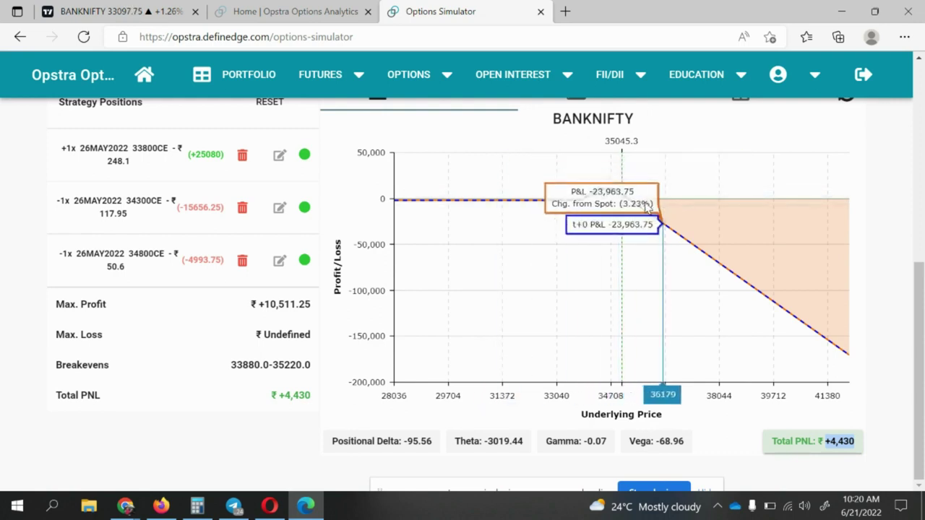
scroll(243, 261, up, 2)
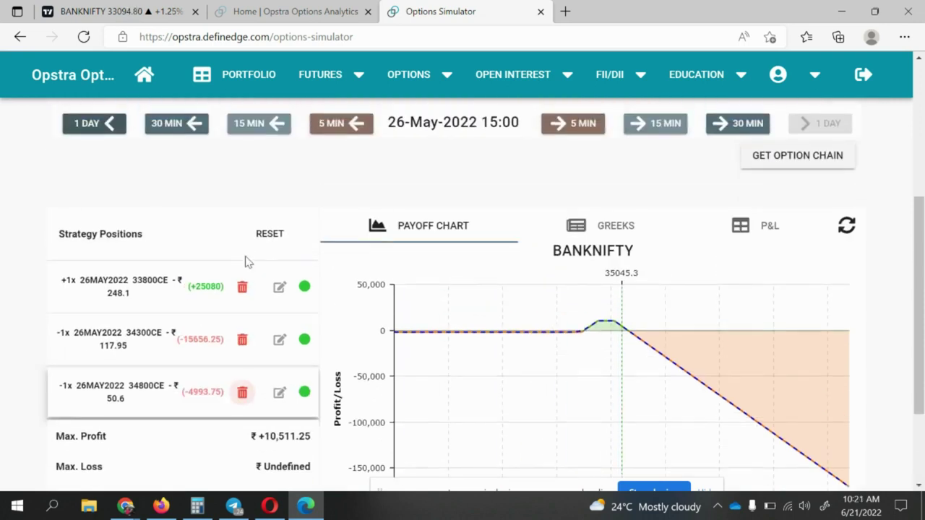
scroll(244, 267, down, 1)
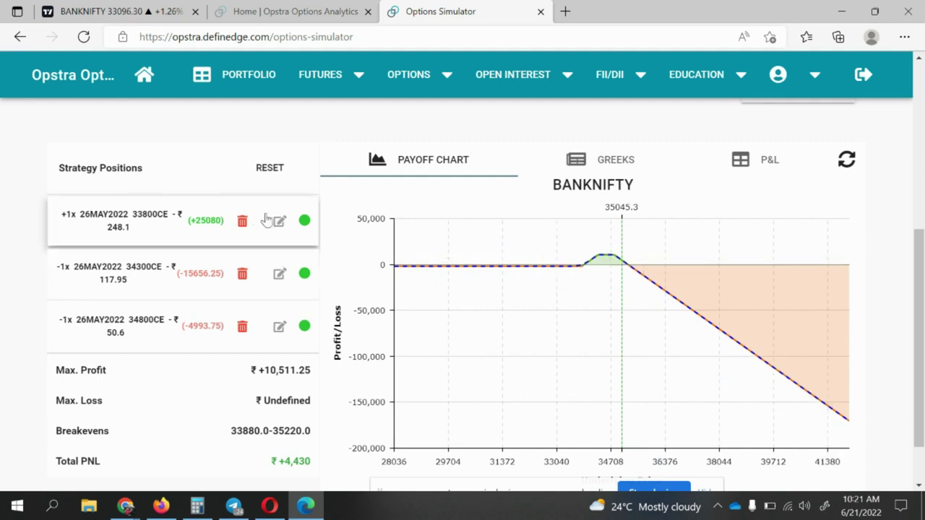
scroll(275, 217, up, 1)
scroll(567, 276, down, 1)
scroll(567, 276, down, 1)
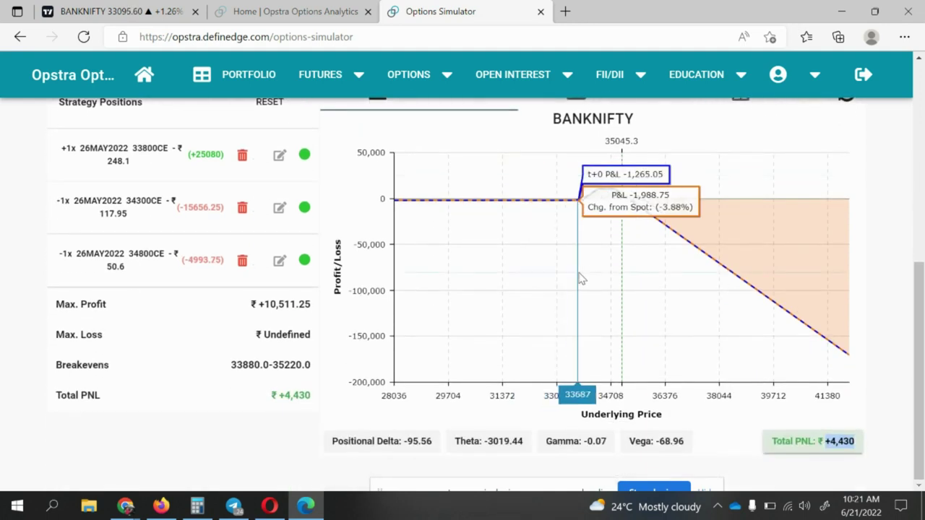
Step: Take the simulation back day by day to 20-May-2022 15:00 and examine the payoff chart and Total PNL
scroll(580, 279, up, 4)
click(83, 255)
click(87, 272)
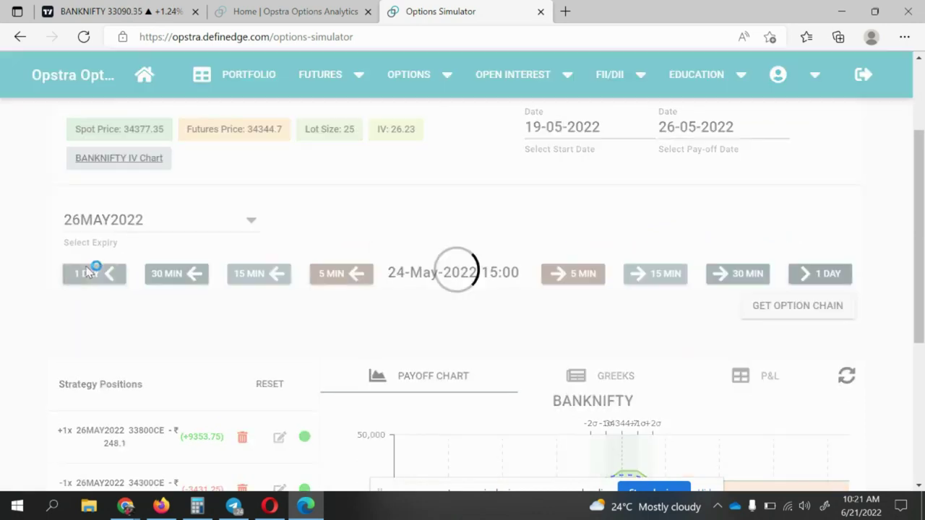
click(91, 278)
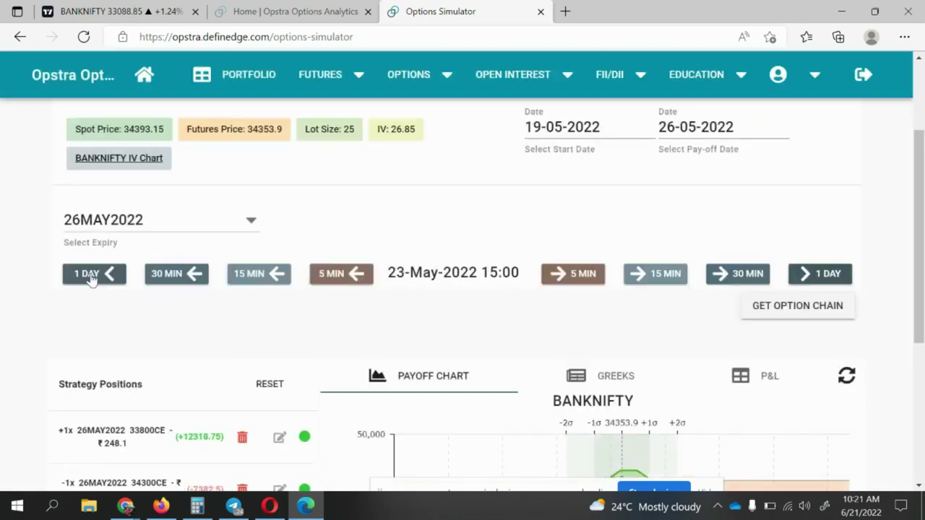
click(90, 278)
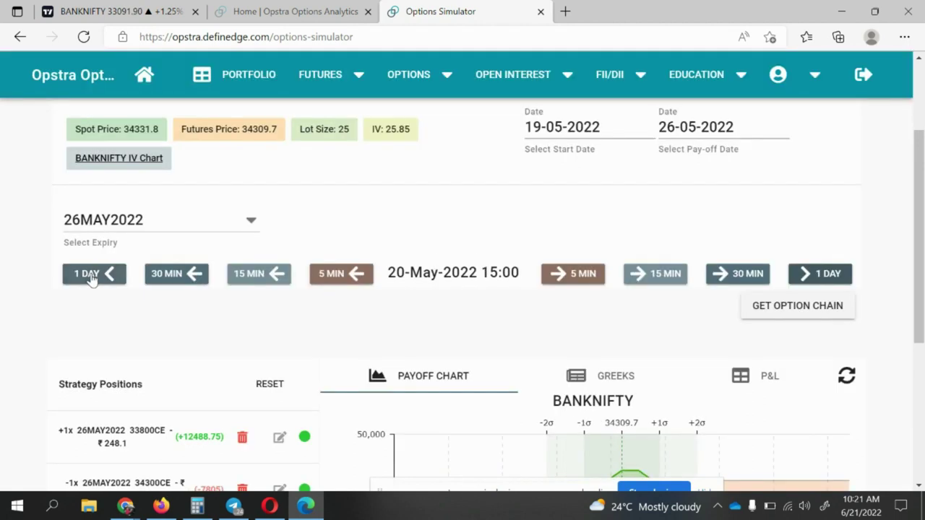
scroll(429, 290, down, 4)
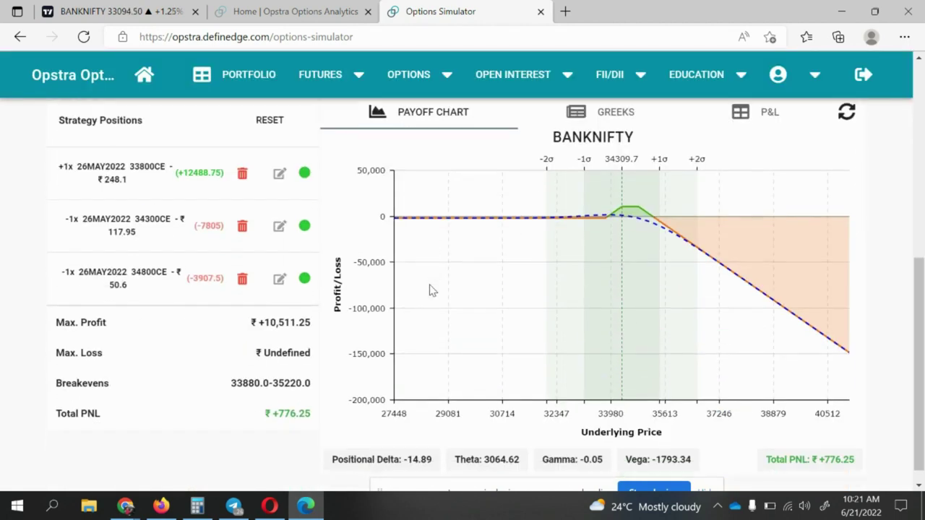
scroll(429, 290, up, 2)
scroll(429, 290, down, 2)
scroll(429, 290, up, 4)
Step: Take the simulation back one more day to the entry date, 19-May-2022 15:00, and examine the starting payoff chart and Total PNL
click(94, 274)
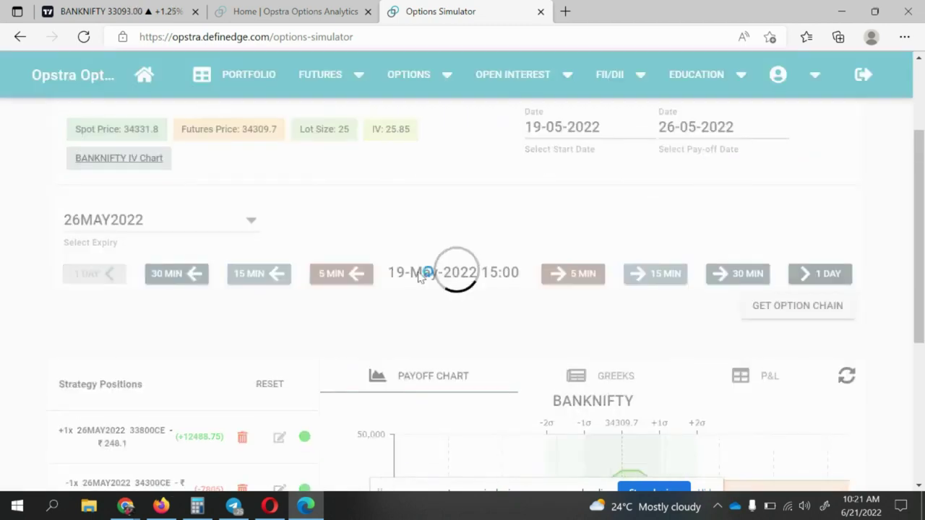
scroll(347, 340, down, 3)
scroll(302, 431, down, 1)
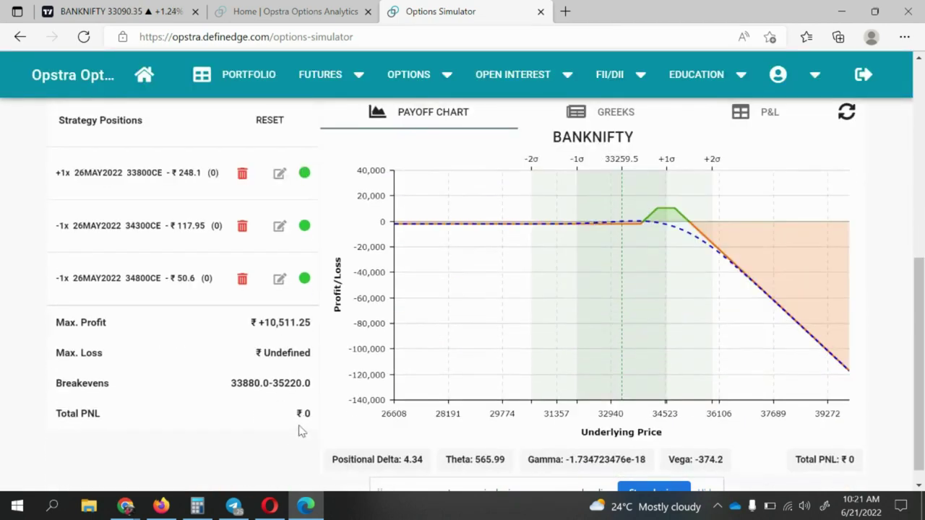
scroll(534, 239, up, 1)
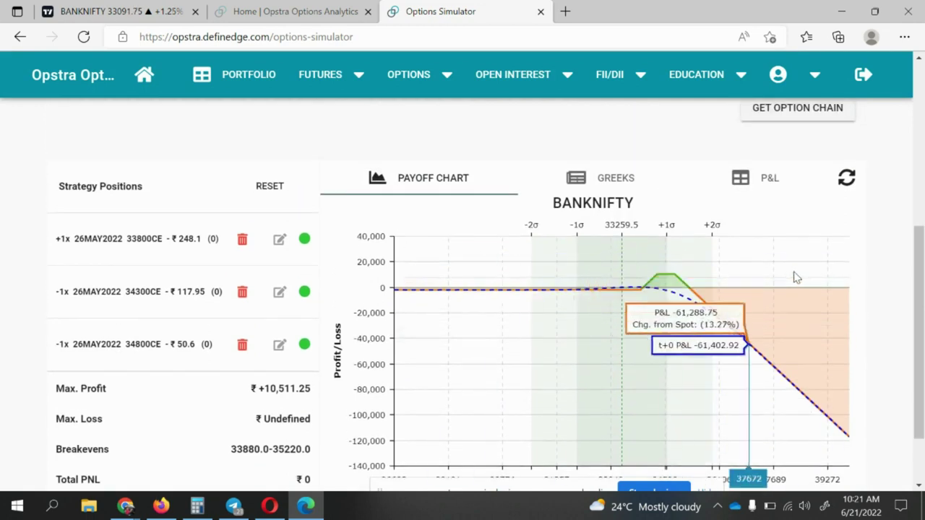
Step: Advance the simulation through 20-May-2022 to 23-May-2022 15:00, checking the Total PNL on each day
scroll(803, 267, up, 2)
click(821, 209)
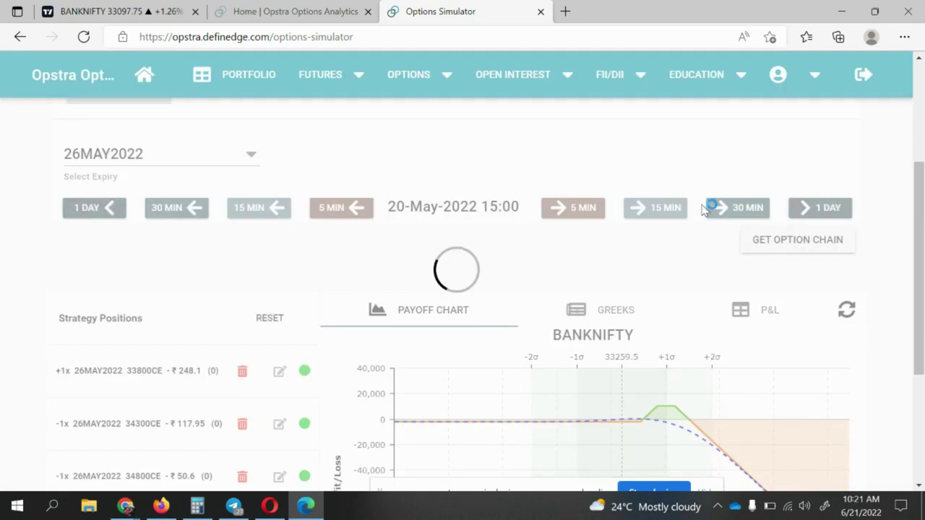
scroll(817, 434, down, 3)
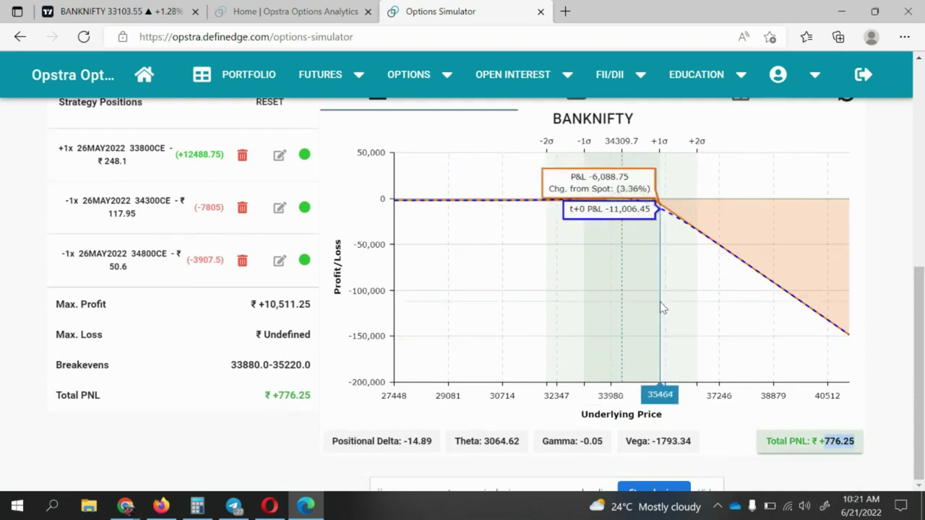
scroll(663, 308, up, 3)
click(819, 191)
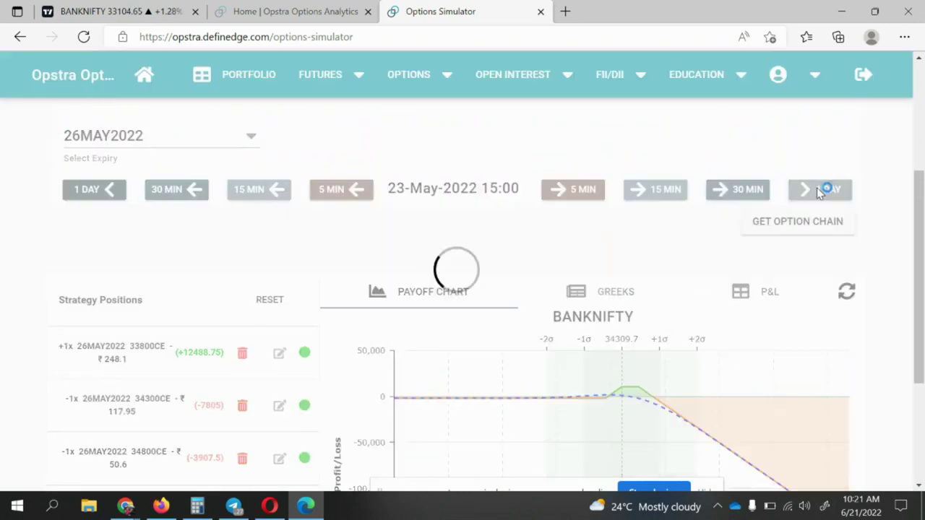
scroll(752, 267, down, 3)
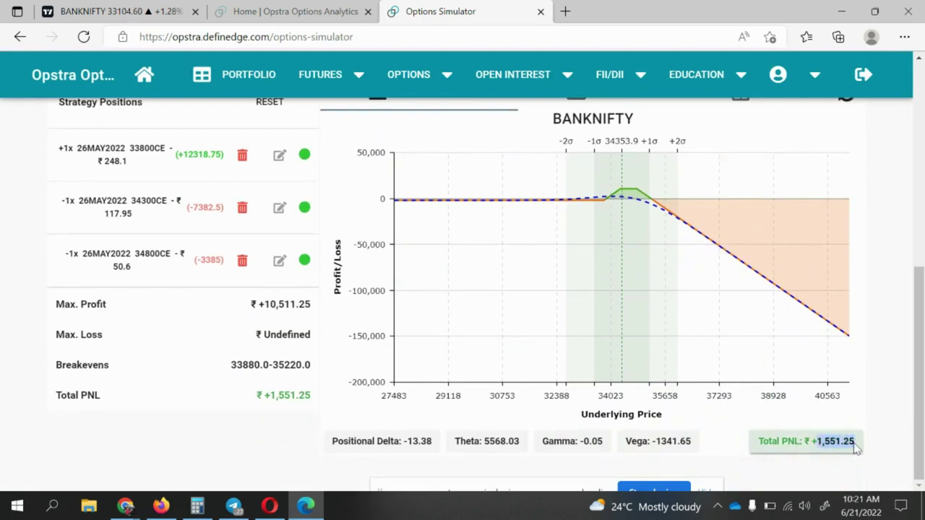
Step: Zoom into the payoff chart's profit zone to examine the expiry and t+0 curves against the Total PNL, and restore the full chart
drag(568, 189, 742, 228)
scroll(723, 260, up, 1)
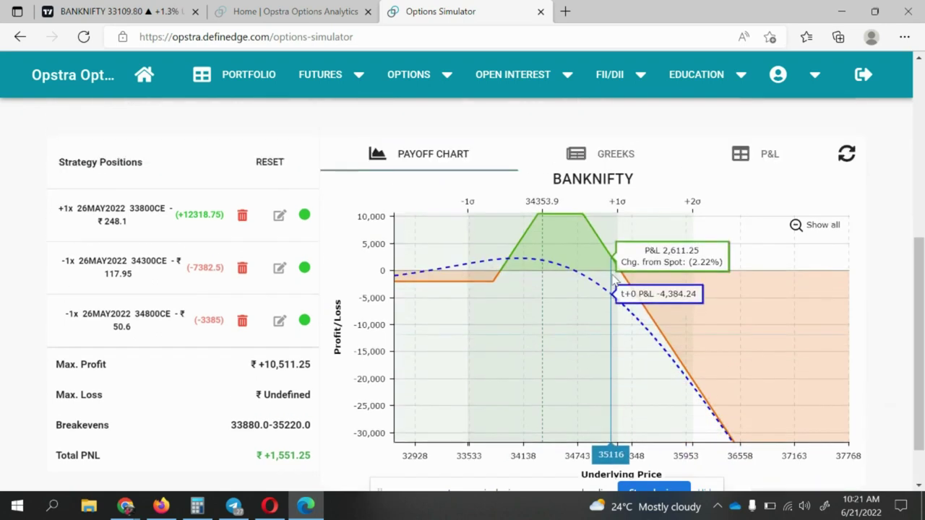
click(824, 233)
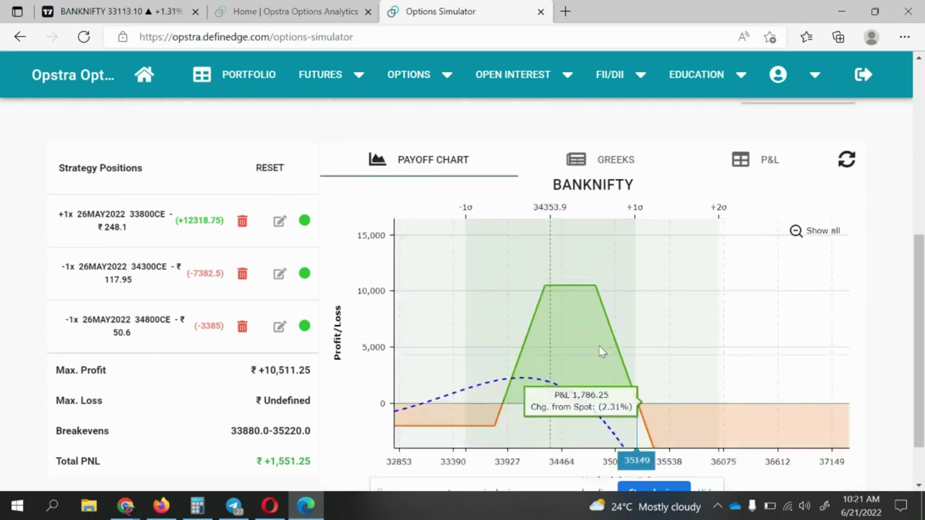
scroll(611, 411, down, 1)
double_click(819, 447)
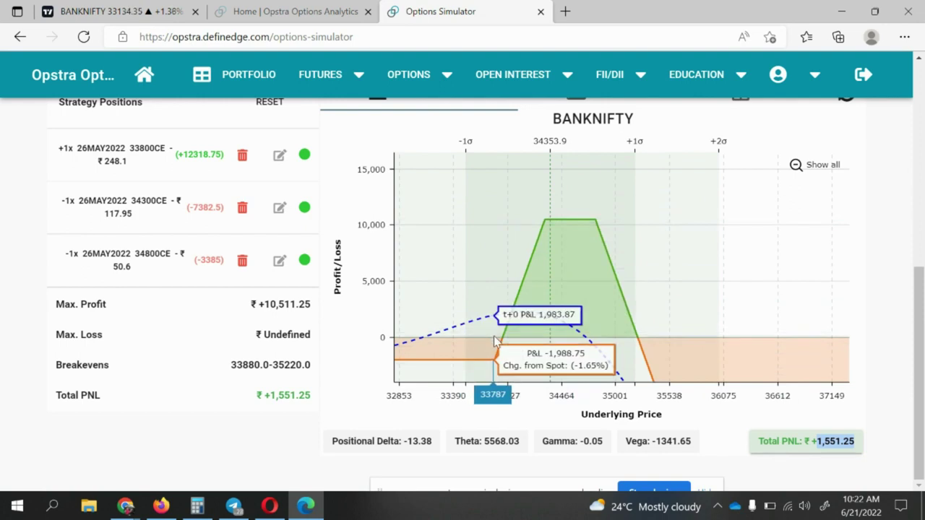
click(813, 171)
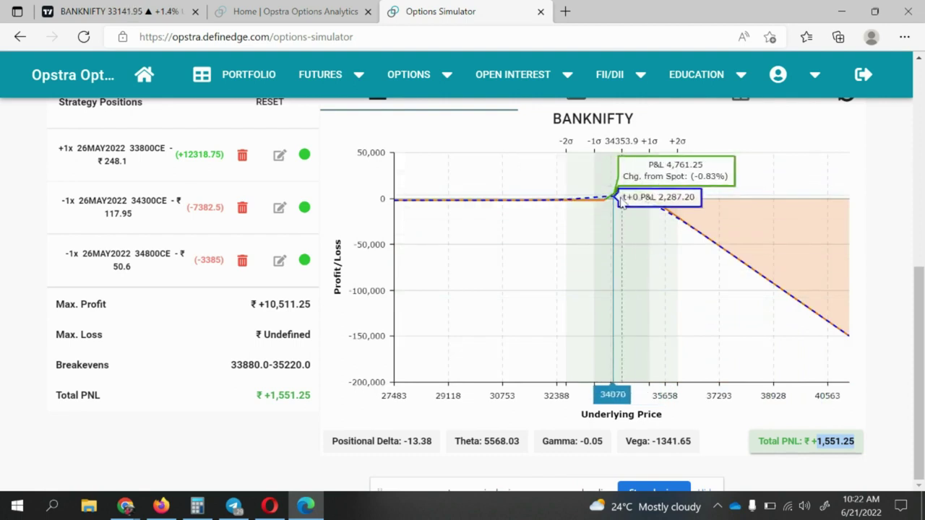
drag(595, 201, 662, 206)
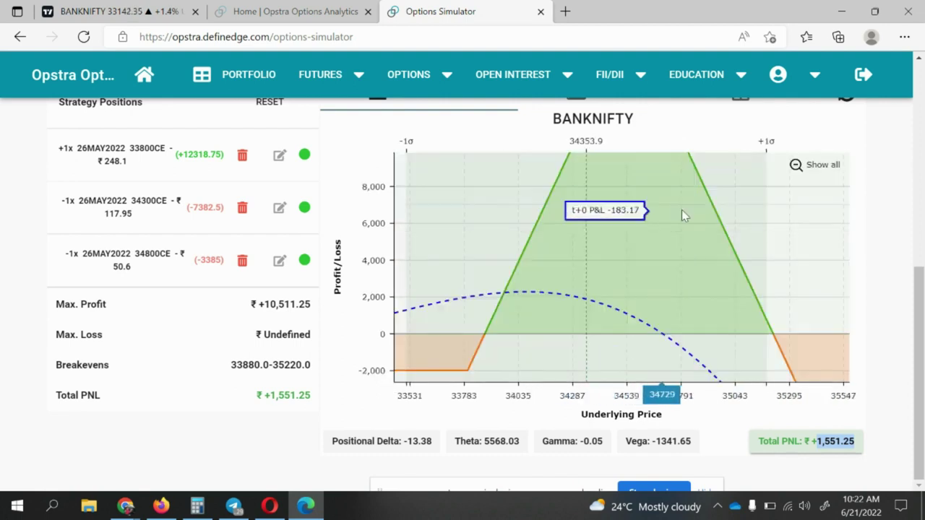
click(824, 165)
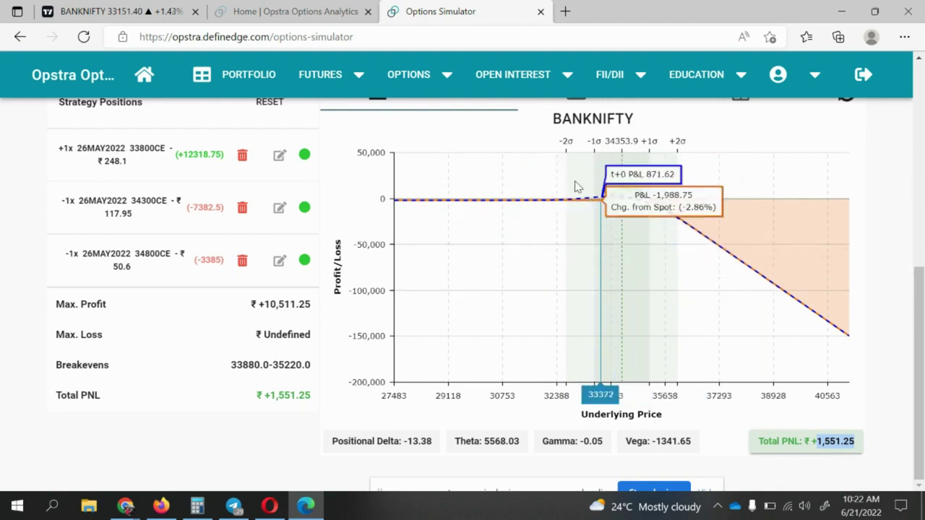
Step: Look up the long 26MAY2022 33800CE's current price in the P&L table and exit the position at 740.85
scroll(766, 229, up, 1)
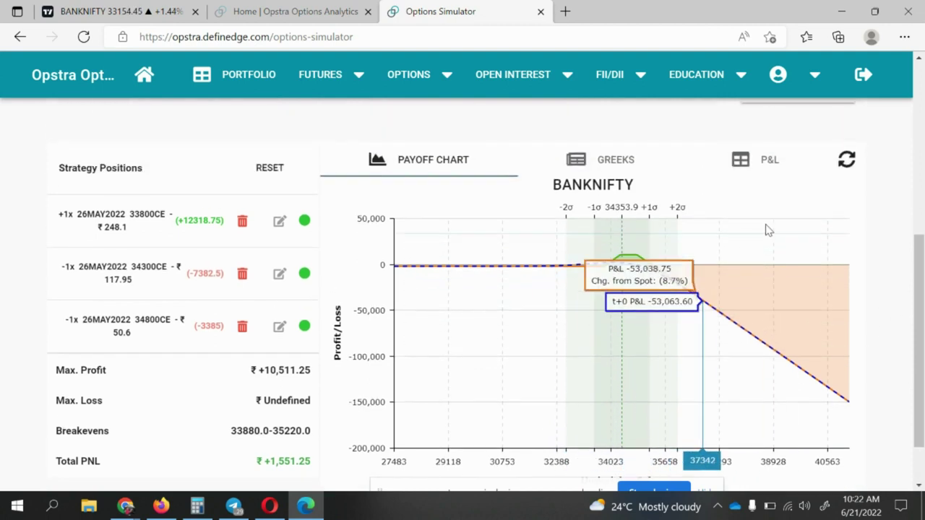
click(769, 161)
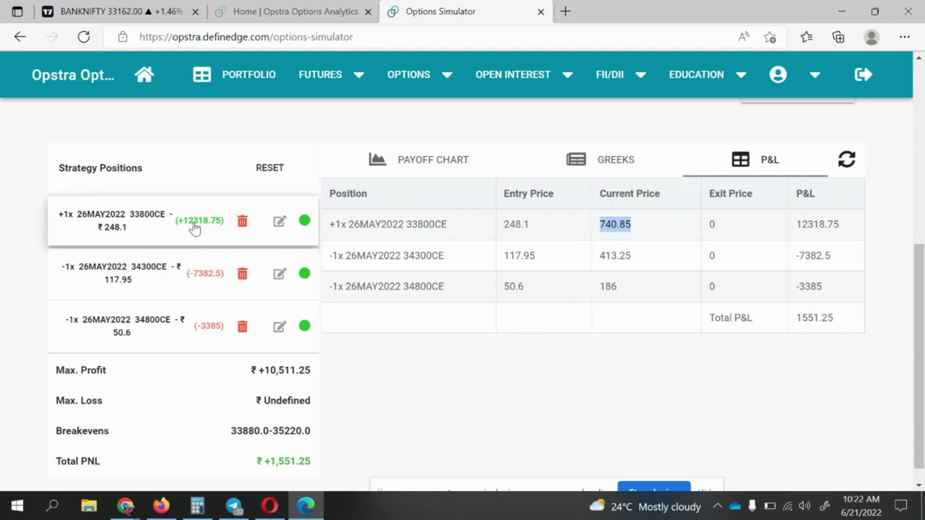
click(279, 224)
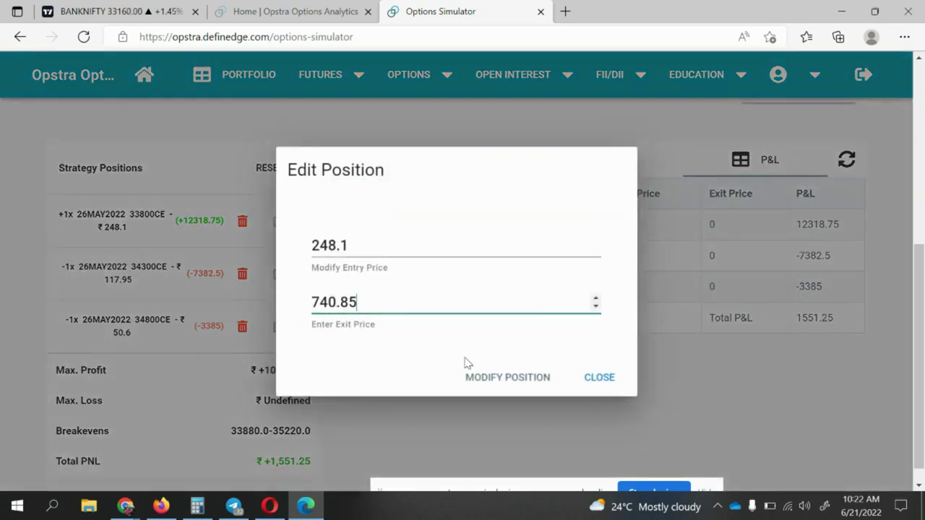
click(499, 376)
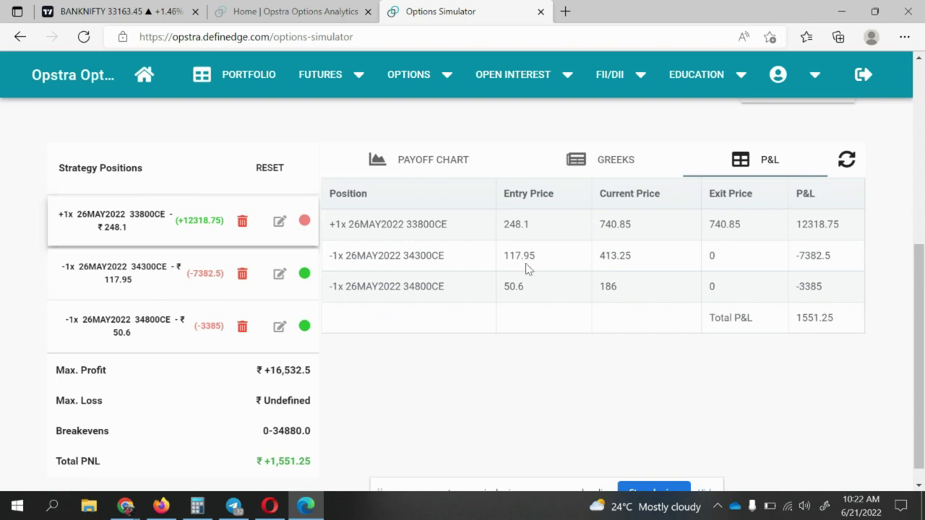
Step: Load the 26MAY2022 option chain at 23-May-2022 15:00 and add a one-lot long 34000CE position at 598.2
scroll(665, 260, up, 2)
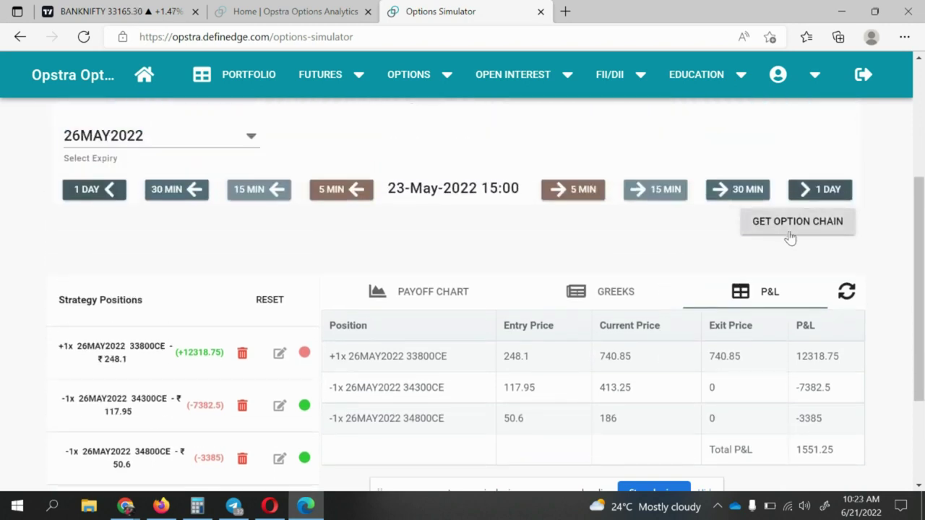
click(790, 230)
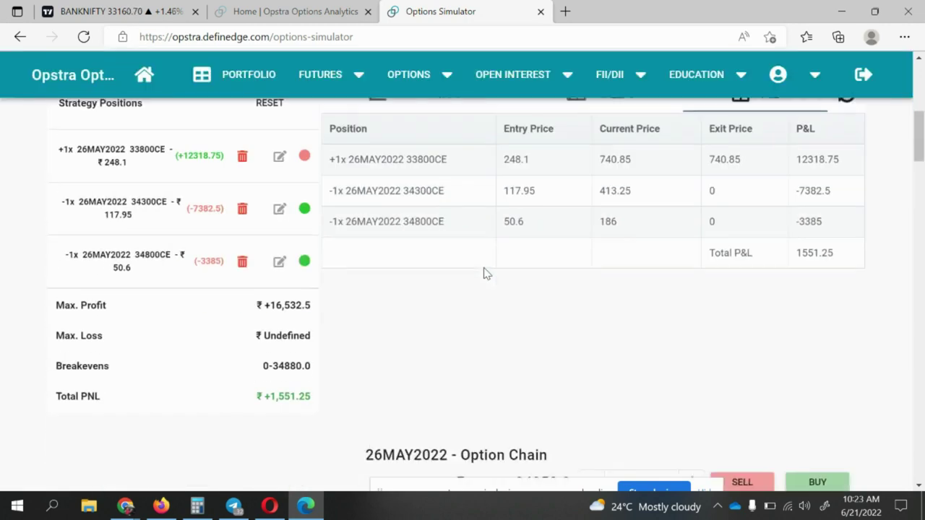
scroll(429, 326, down, 10)
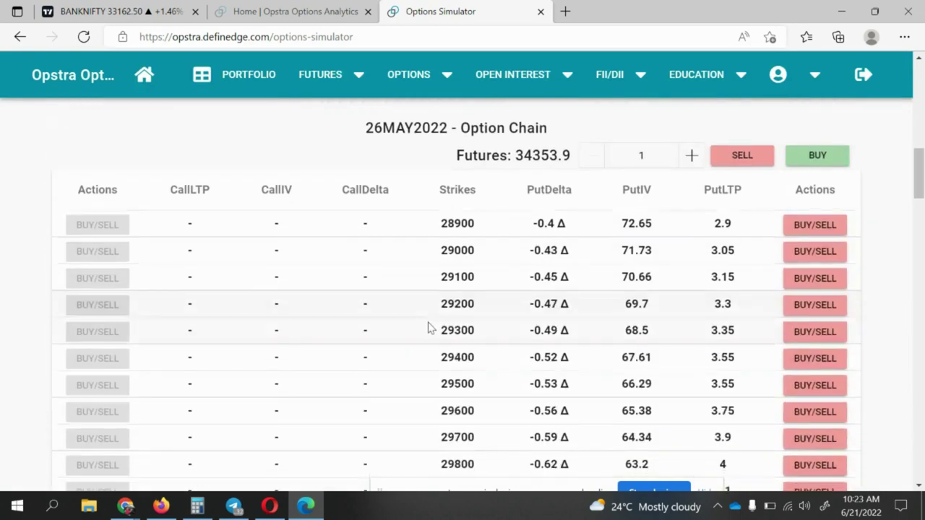
scroll(441, 351, down, 12)
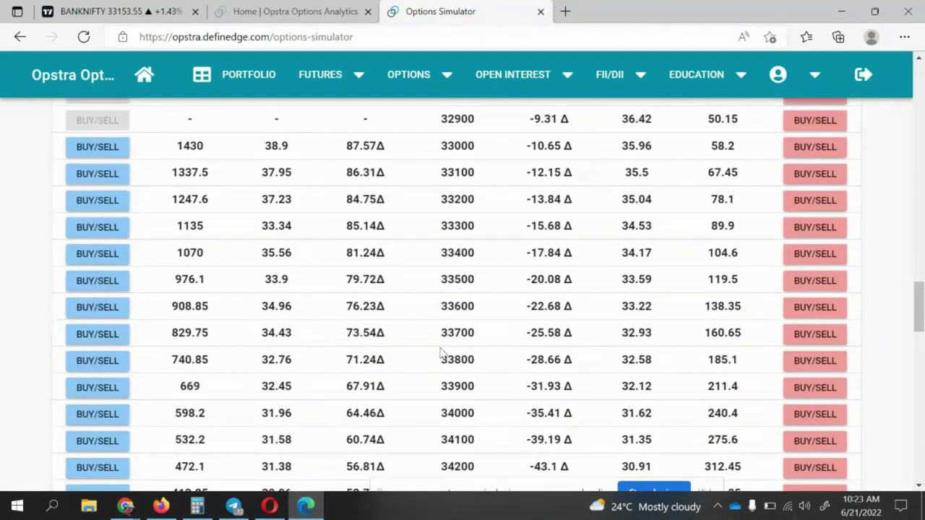
scroll(448, 355, down, 5)
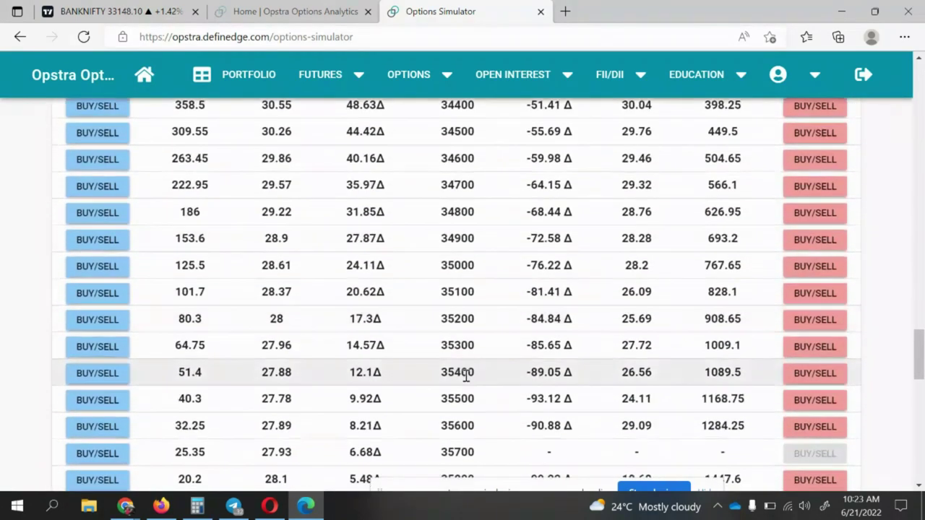
scroll(467, 394, down, 9)
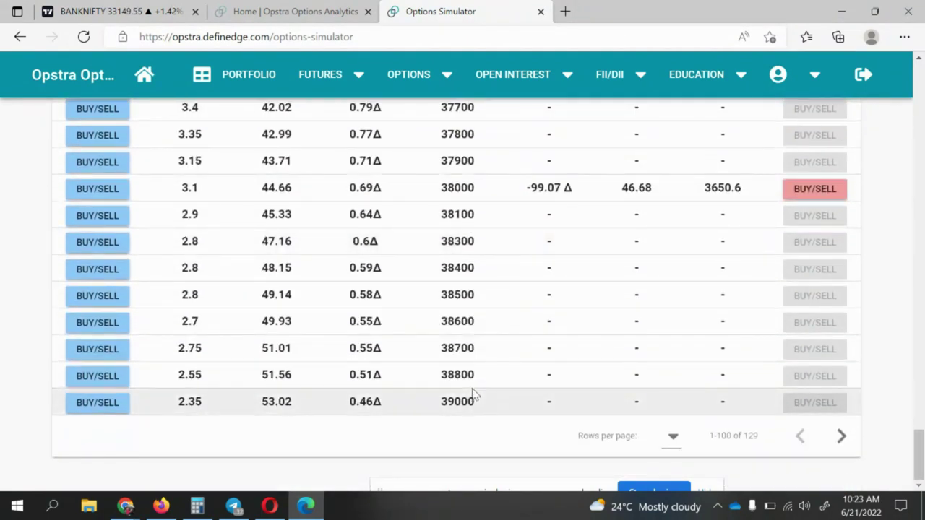
scroll(477, 347, up, 20)
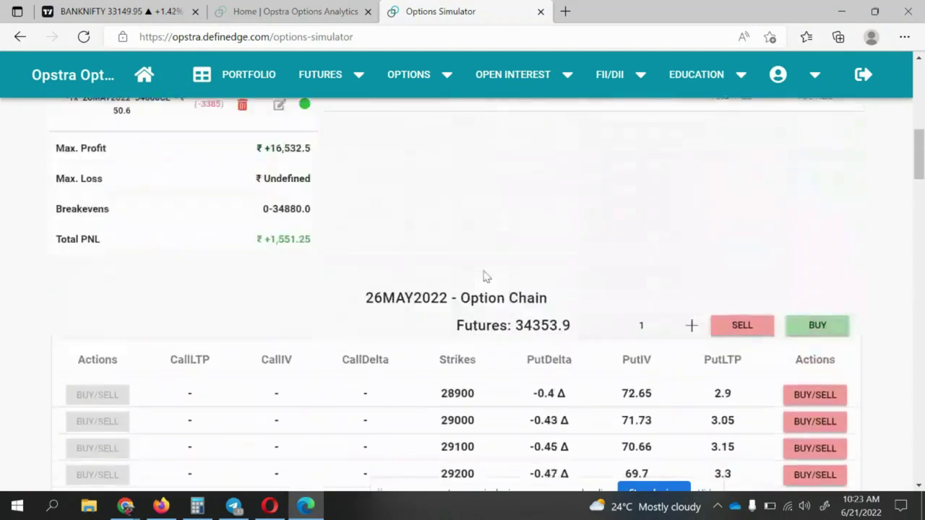
scroll(419, 310, up, 10)
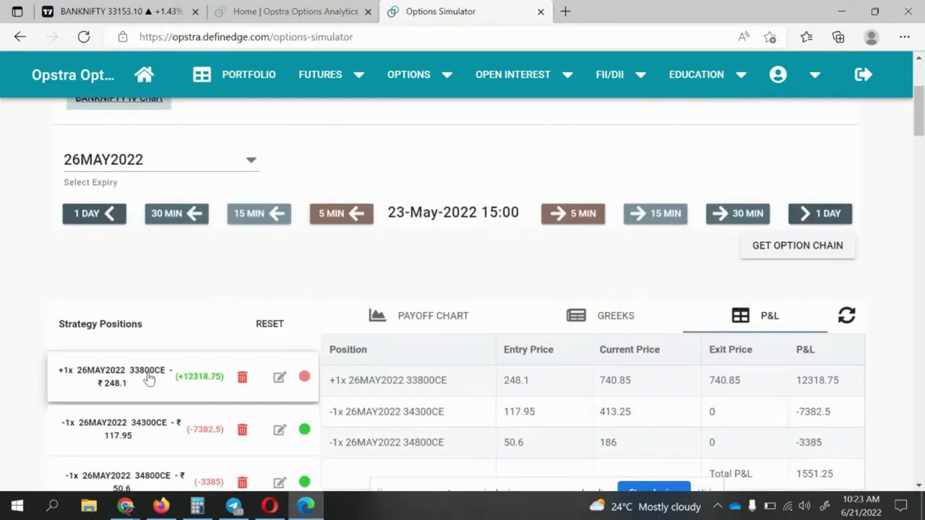
scroll(582, 343, down, 18)
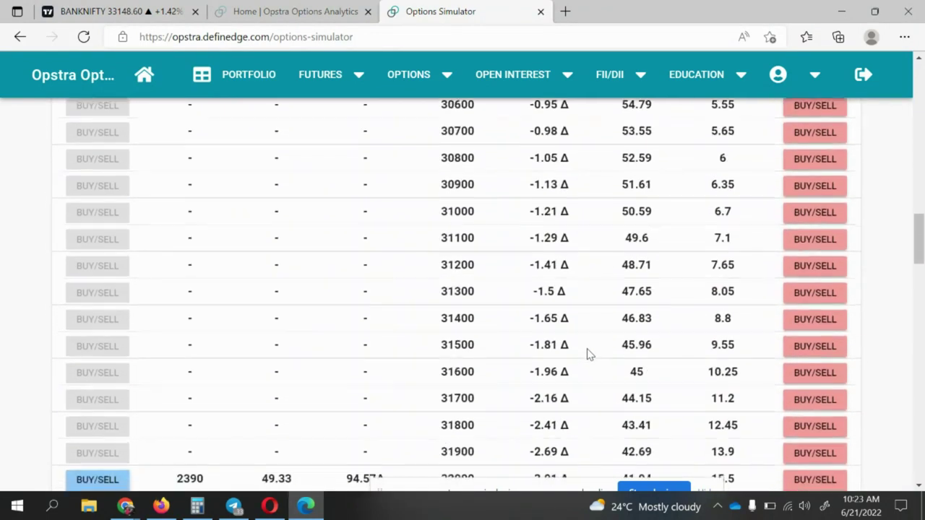
scroll(587, 354, down, 10)
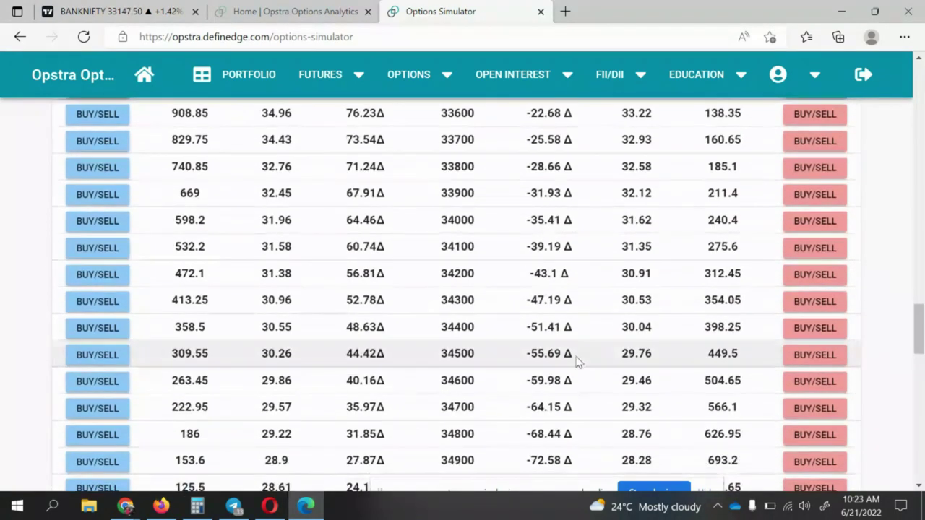
click(114, 223)
click(513, 365)
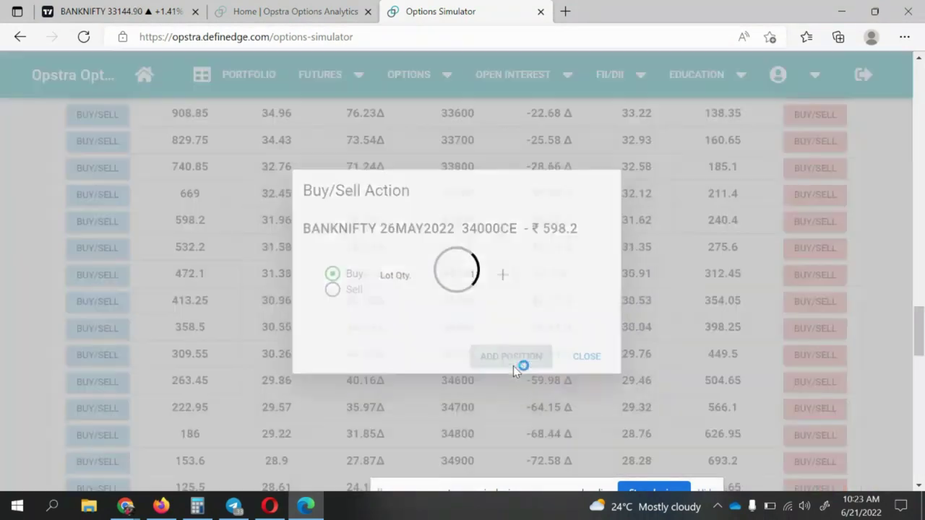
Step: Show the adjusted strategy's payoff chart, zoom into its profit zone to examine the curves, and restore the full chart
scroll(535, 303, up, 4)
scroll(543, 308, up, 15)
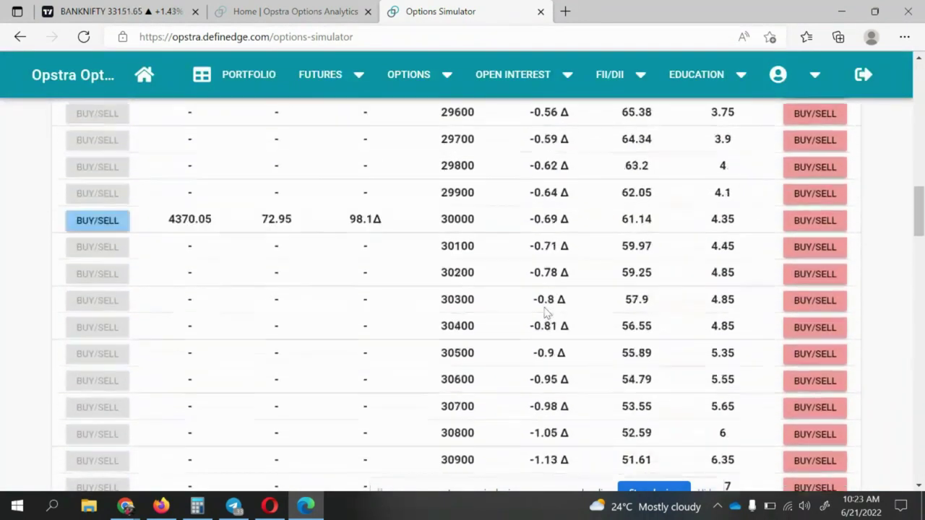
click(427, 448)
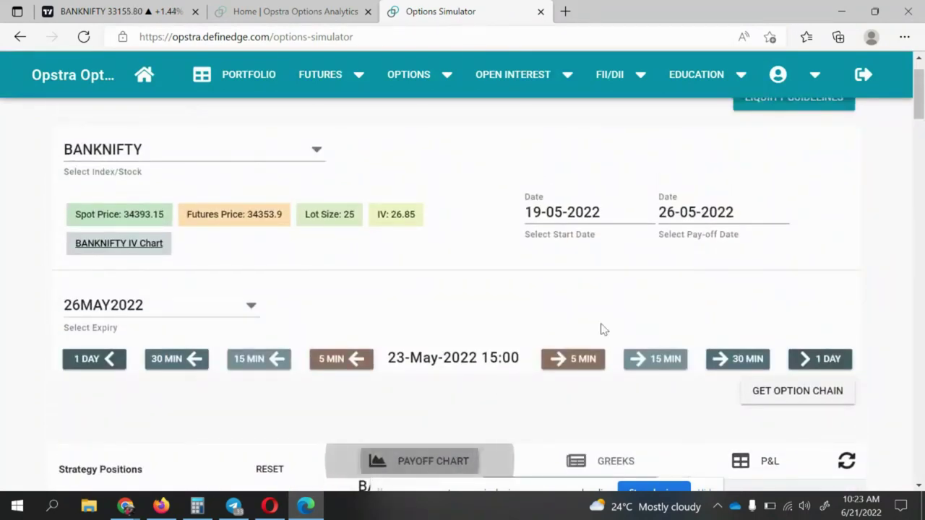
scroll(603, 326, down, 4)
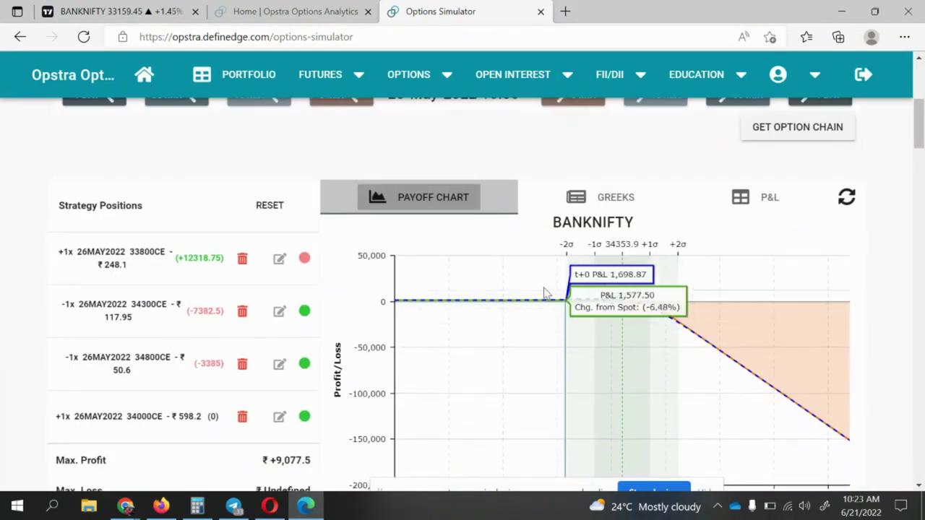
drag(696, 318, 696, 317)
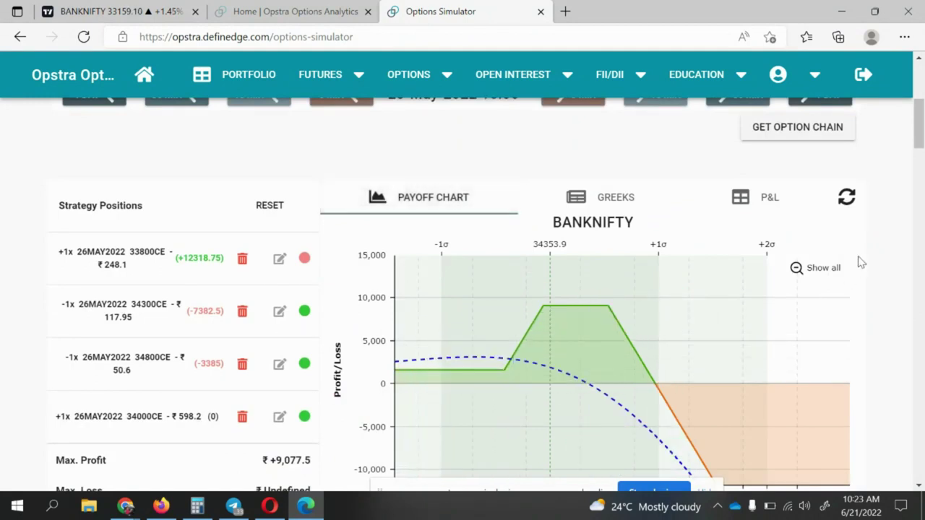
click(791, 271)
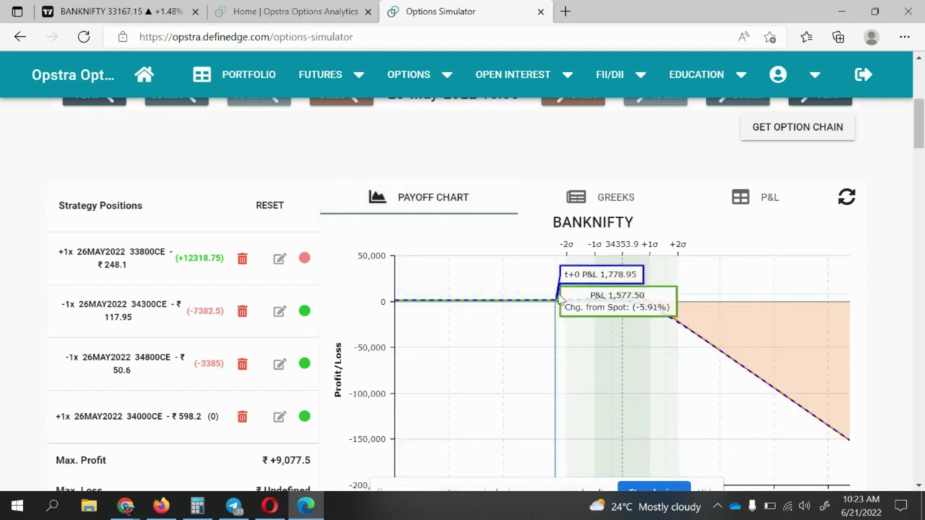
Step: Check the adjusted strategy's Max. Profit and Max. Loss against the payoff chart and the 23-May-2022 simulation date
scroll(569, 333, down, 1)
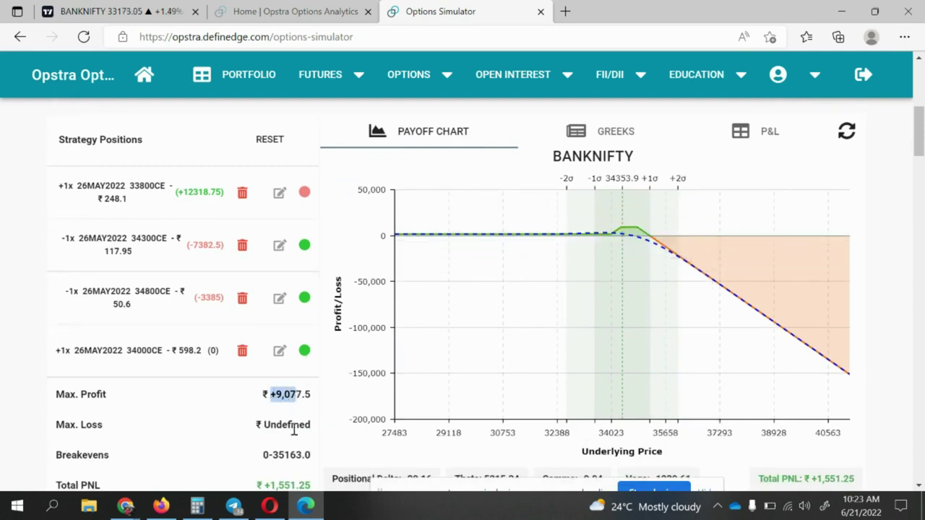
scroll(618, 260, down, 1)
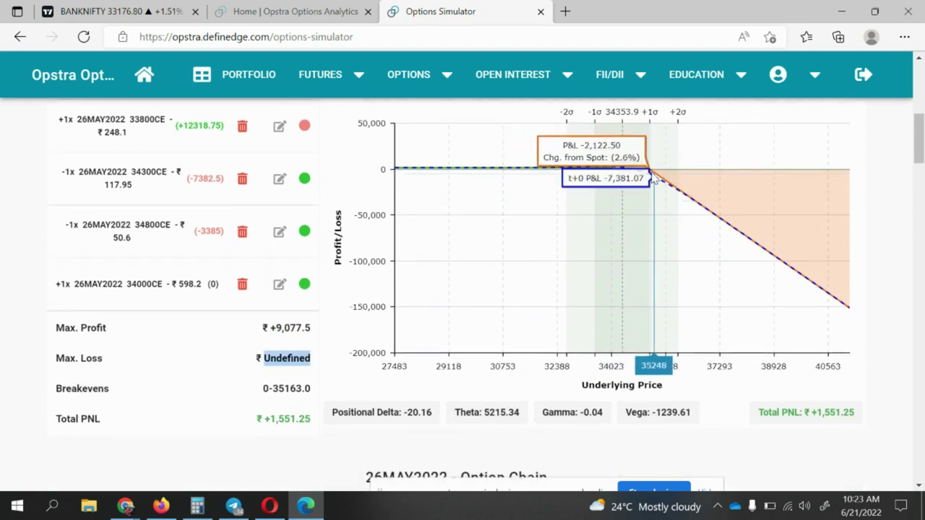
scroll(681, 179, up, 4)
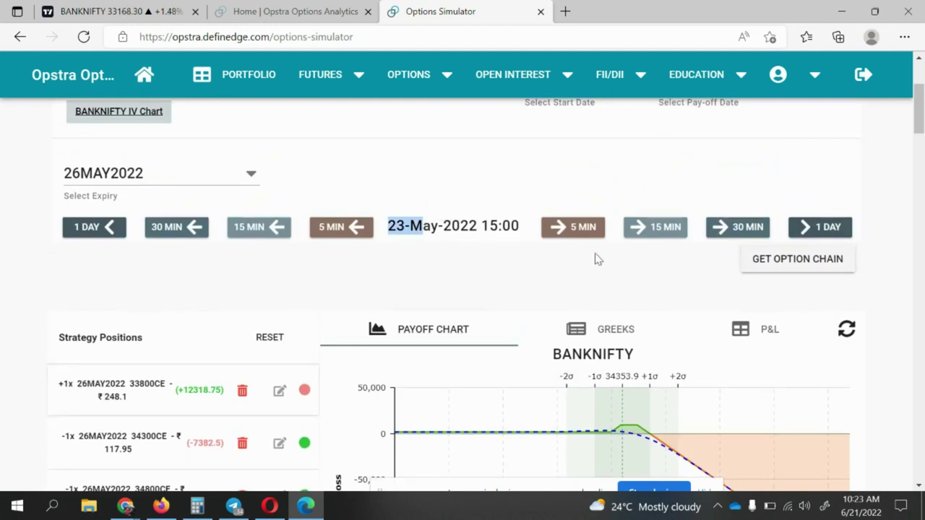
Step: Examine the upside risk and t+0 curve in a zoomed payoff chart, restore it, and review Total PNL and Max. Profit
scroll(606, 256, down, 2)
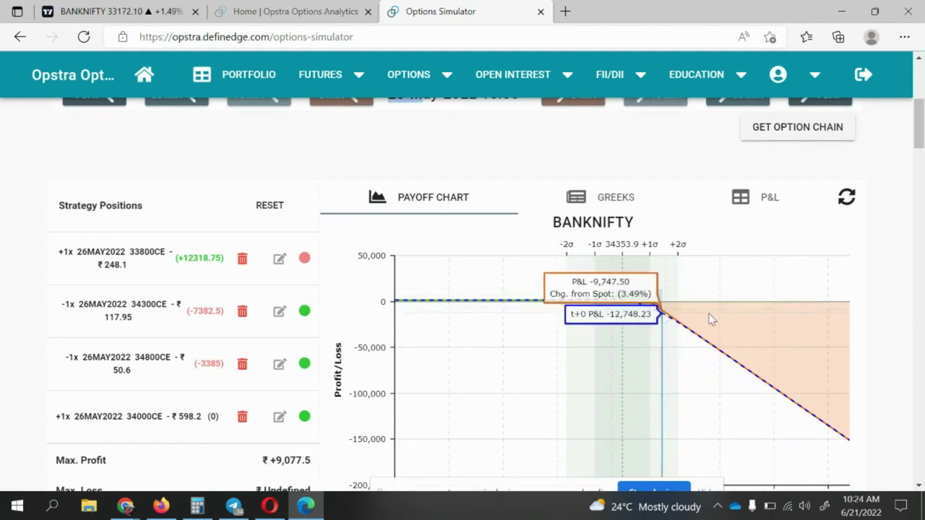
scroll(711, 318, down, 1)
scroll(714, 318, down, 1)
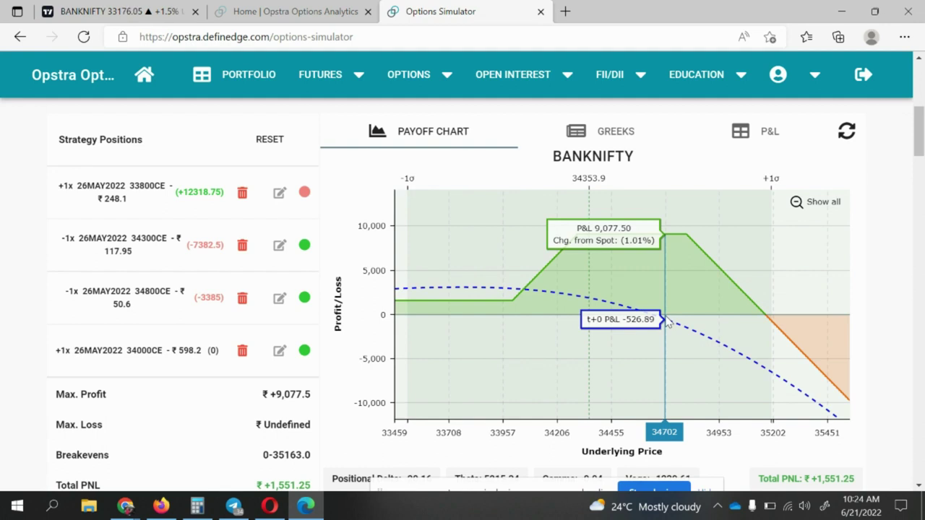
click(817, 201)
scroll(820, 294, down, 4)
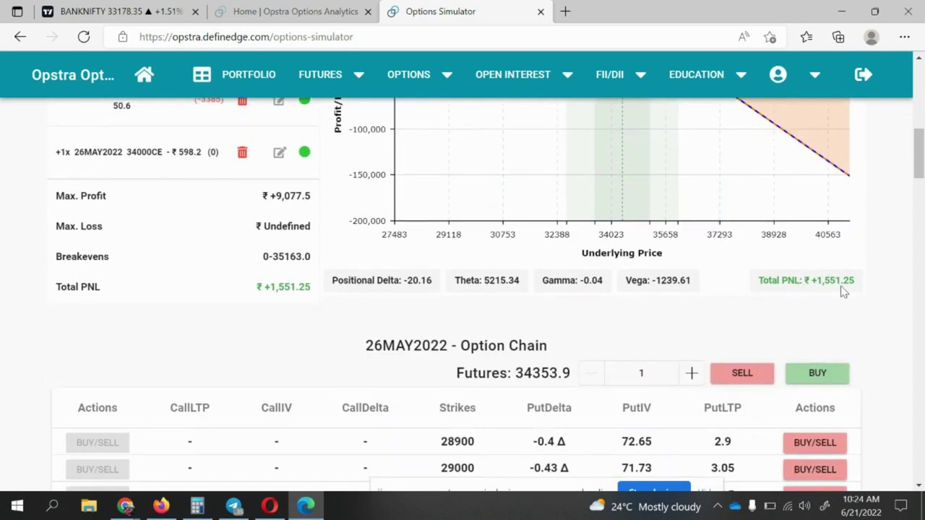
scroll(843, 291, up, 3)
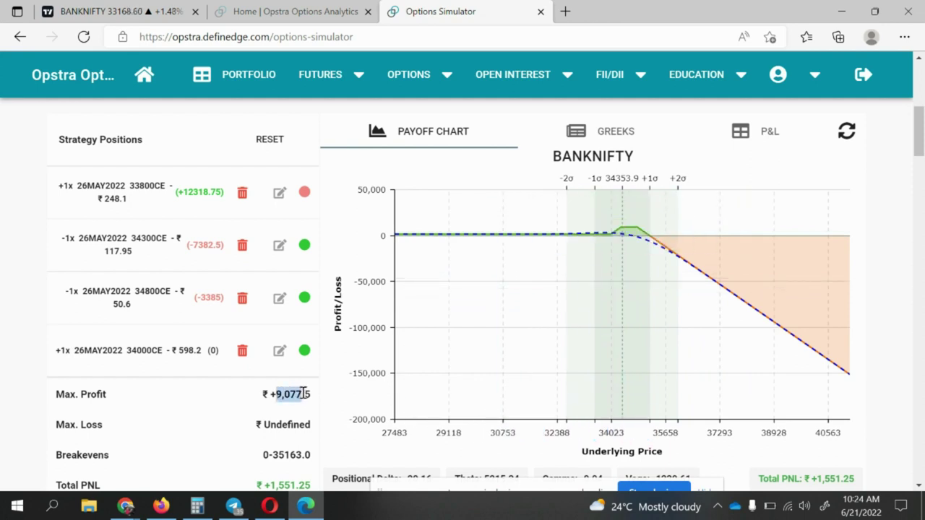
Step: Advance the simulation one day to 24-May-2022 15:00 and check the Total PNL
scroll(824, 231, up, 2)
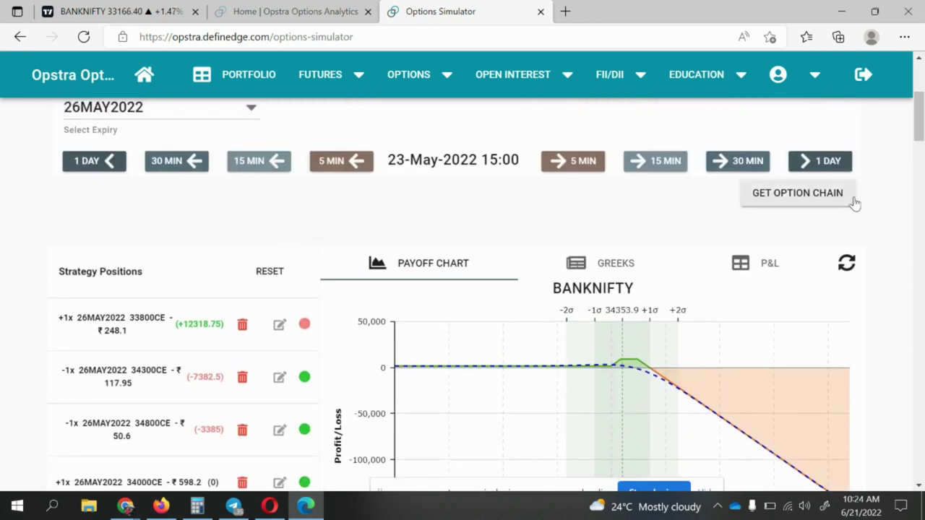
click(829, 163)
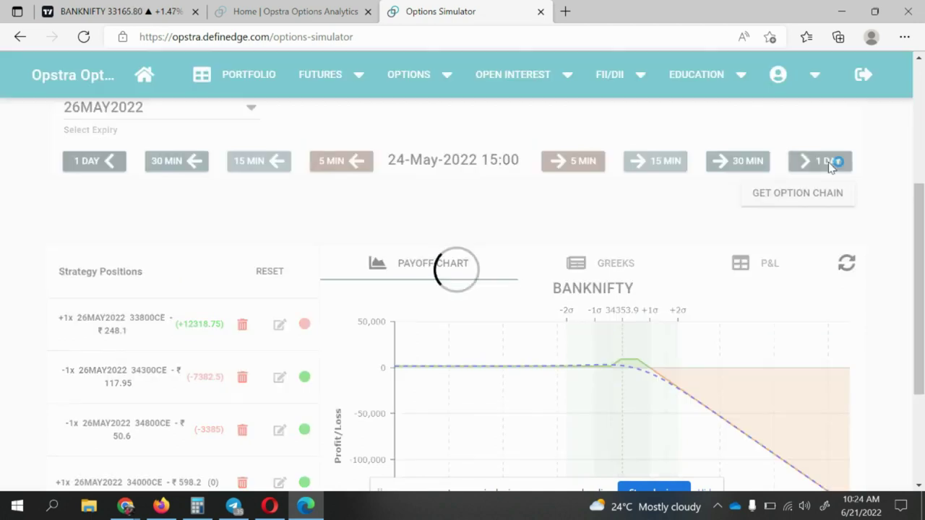
scroll(836, 247, down, 3)
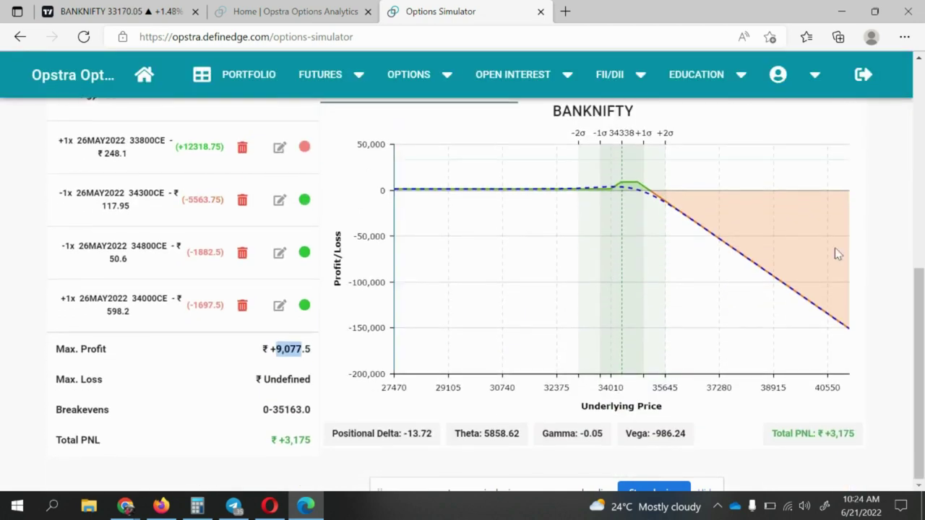
click(832, 437)
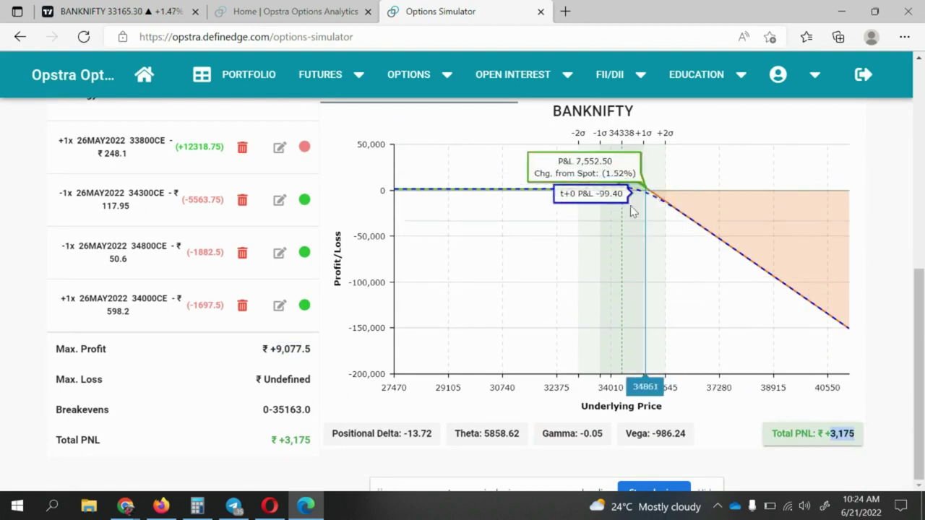
Step: Zoom into the 24-May-2022 payoff chart's profit zone, compare its curves with the Total PNL, and restore the full chart
drag(638, 200, 684, 209)
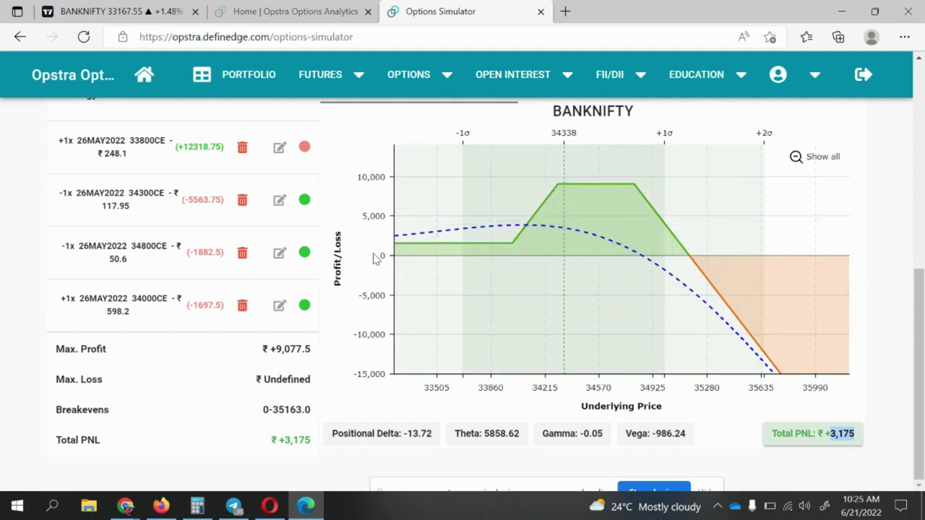
scroll(371, 260, up, 2)
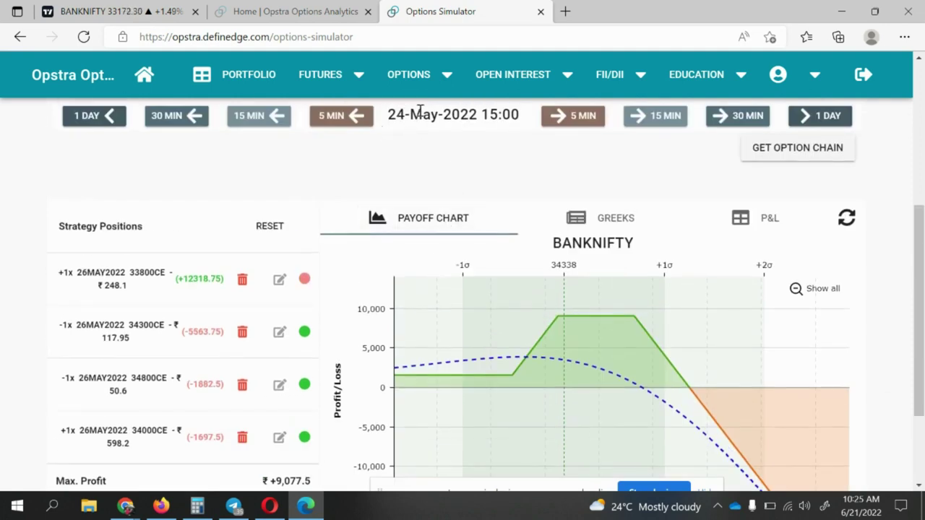
scroll(419, 112, down, 2)
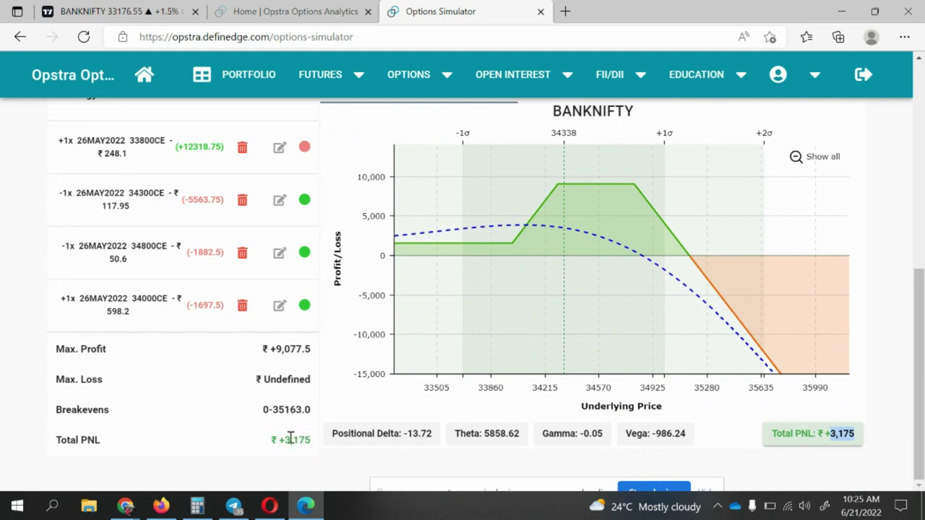
drag(285, 443, 303, 445)
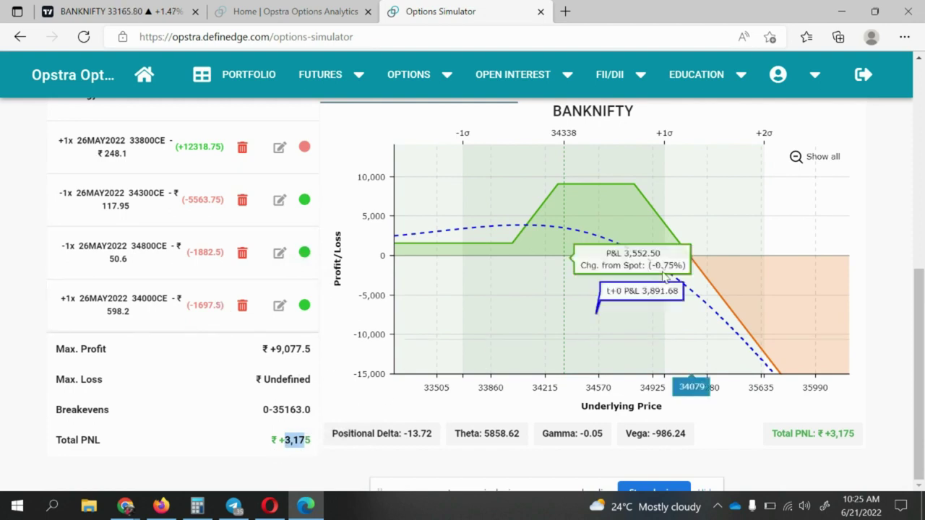
click(820, 159)
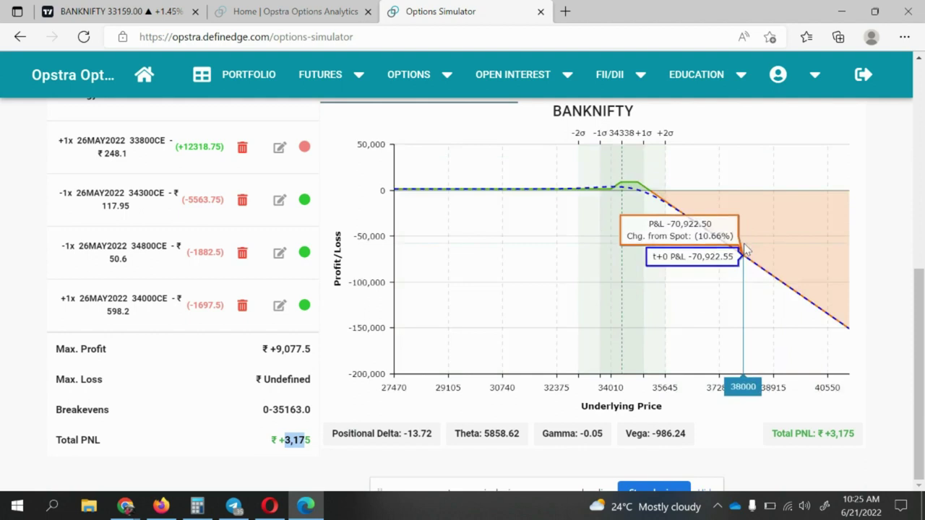
Step: Exit the long 34000CE position at its current price by setting its exit price to 530.3, copied from the P&L table
scroll(760, 242, up, 2)
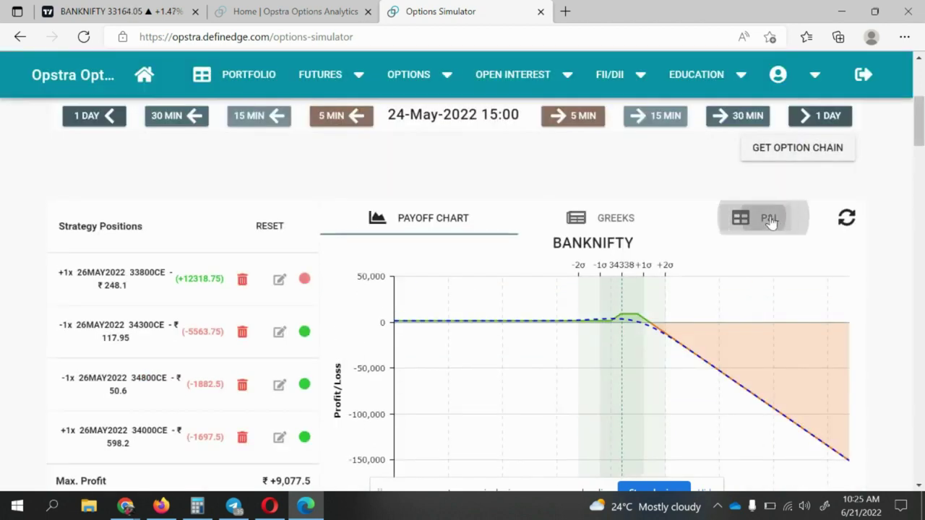
click(770, 219)
scroll(770, 219, down, 1)
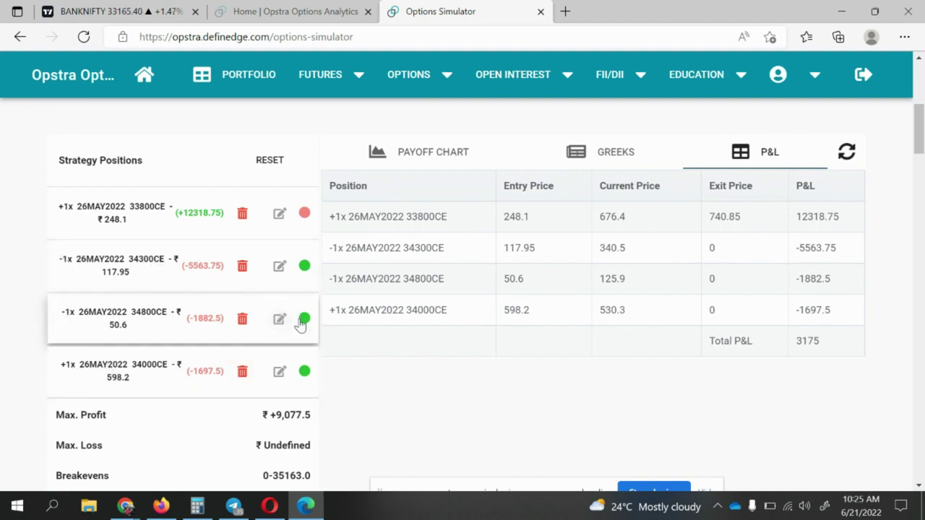
double_click(611, 315)
key(ctrl+c)
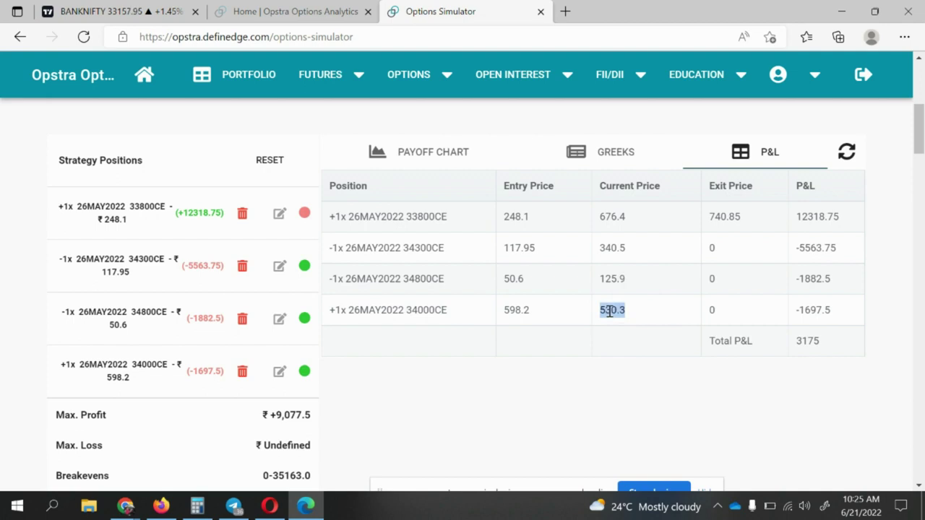
click(279, 374)
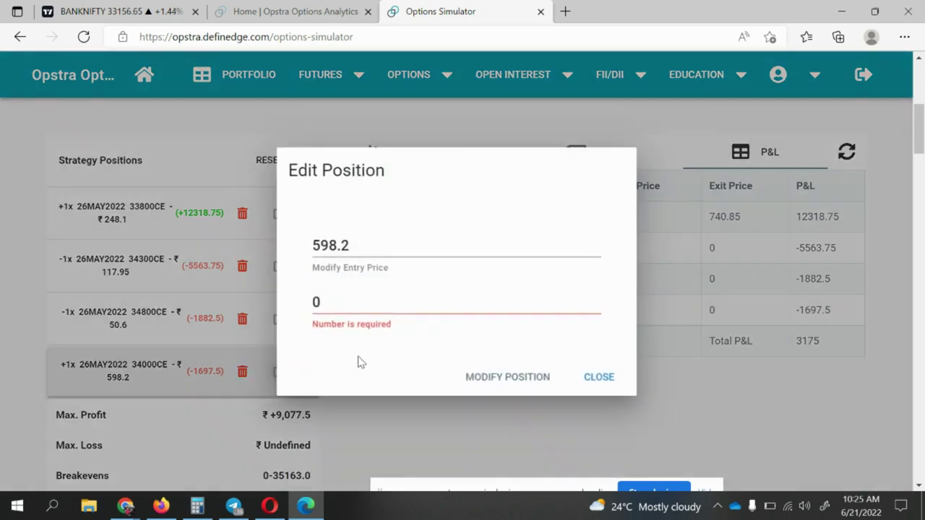
double_click(391, 305)
key(ctrl+v)
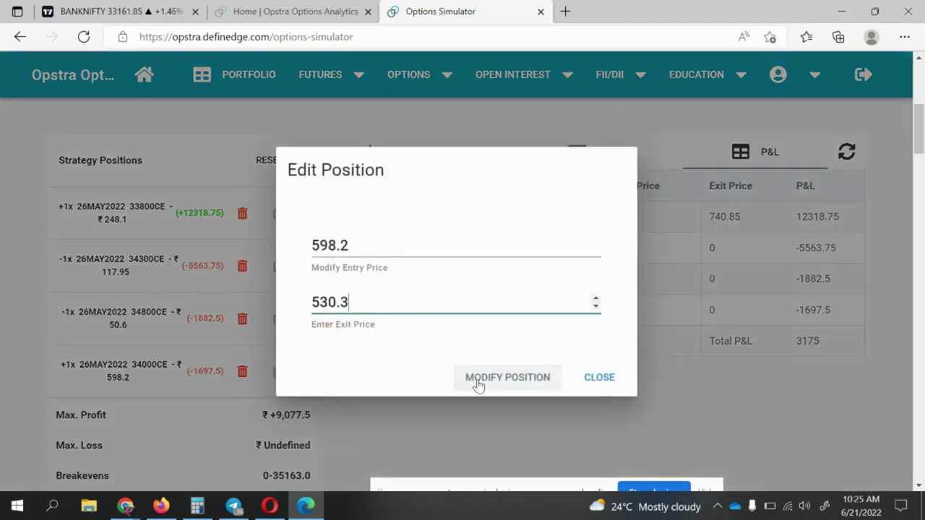
click(501, 379)
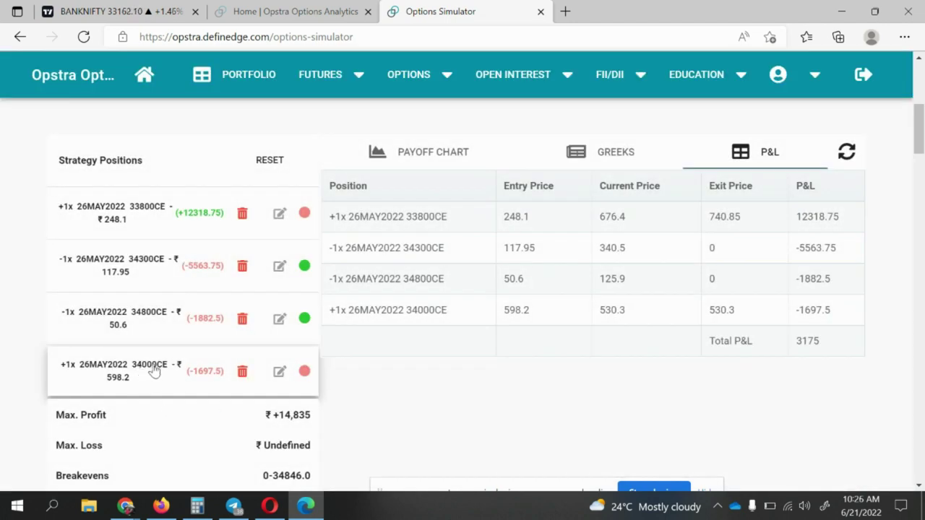
Step: Load the option chain for 24-May-2022 15:00 and add a one-lot buy of the BANKNIFTY 26MAY2022 34100CE at 462.1
scroll(561, 388, up, 3)
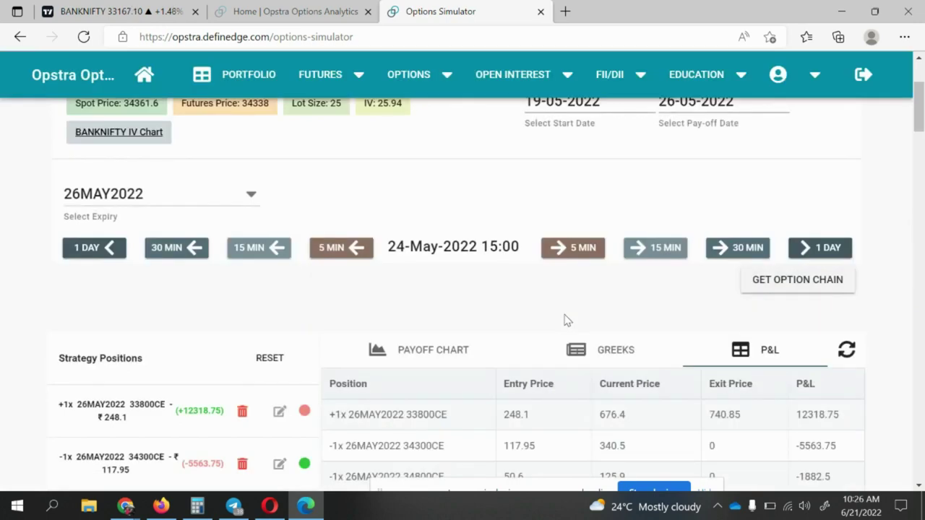
click(791, 288)
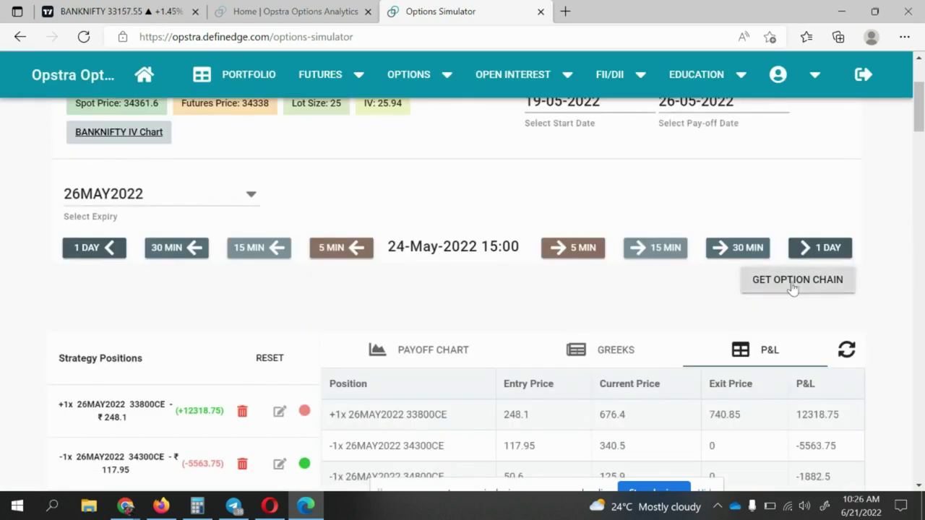
scroll(398, 302, down, 10)
scroll(398, 303, down, 12)
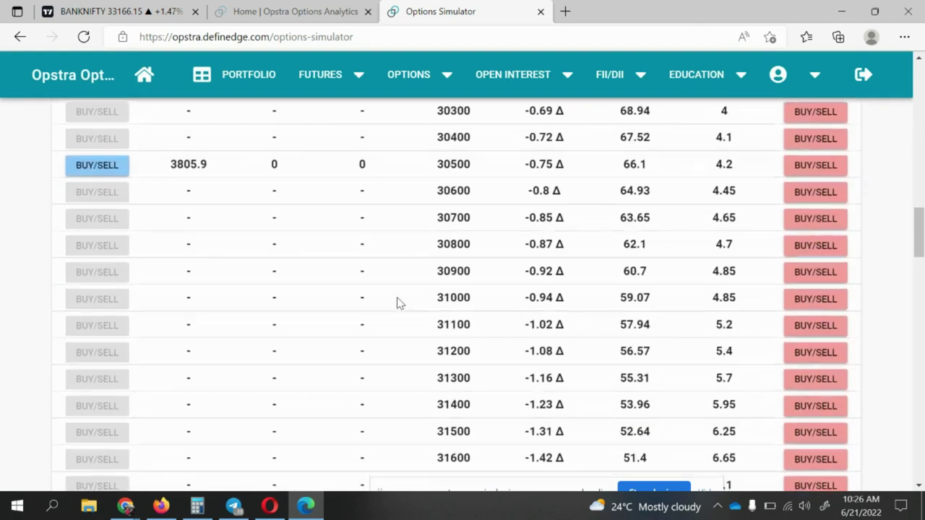
scroll(459, 400, down, 2)
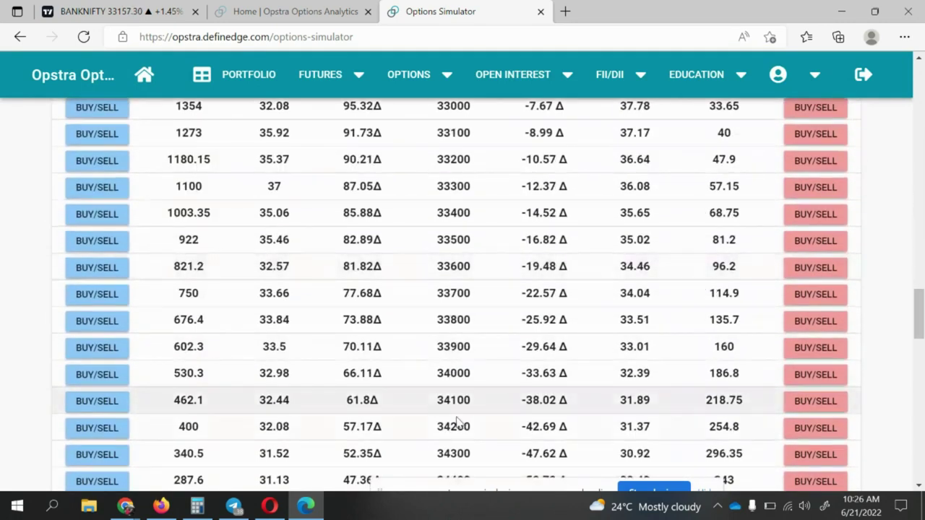
click(85, 401)
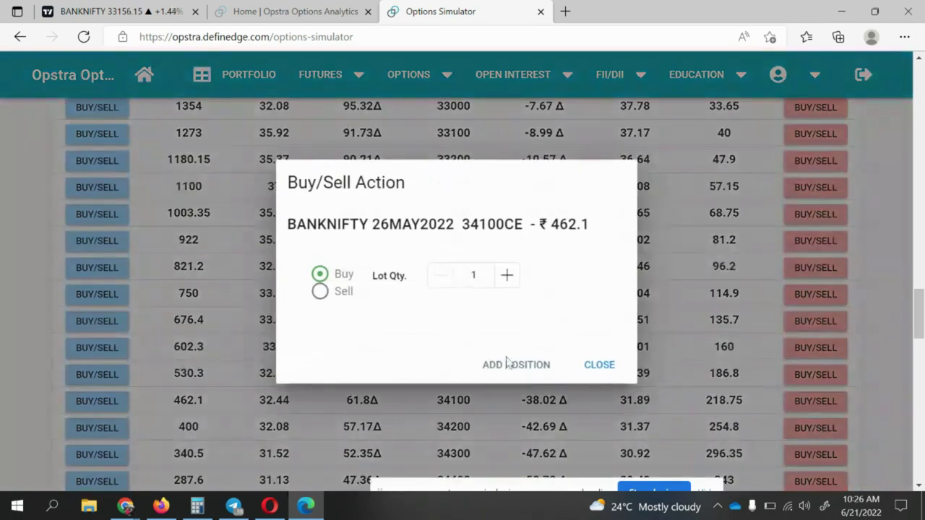
click(527, 371)
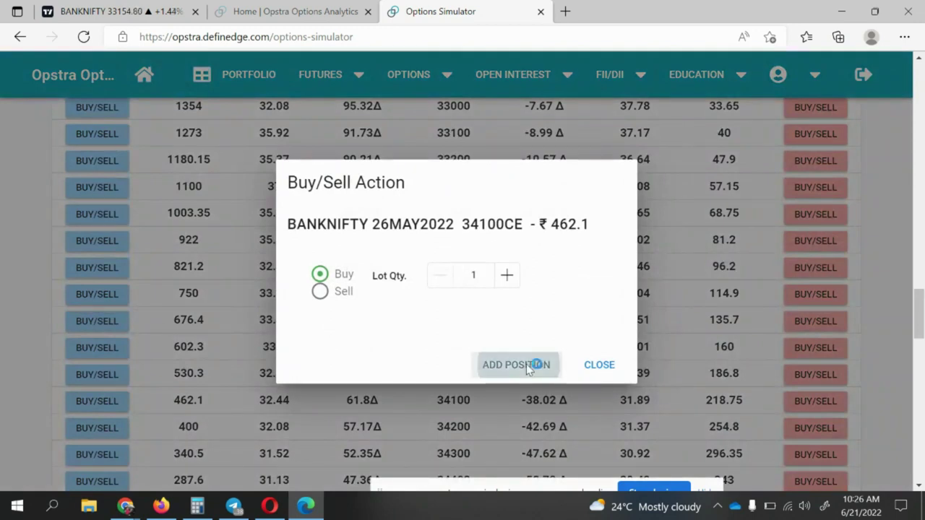
Step: Display the payoff chart with the added 34100CE leg and zoom into its profit zone to compare both curves
scroll(544, 345, up, 1)
scroll(544, 345, up, 20)
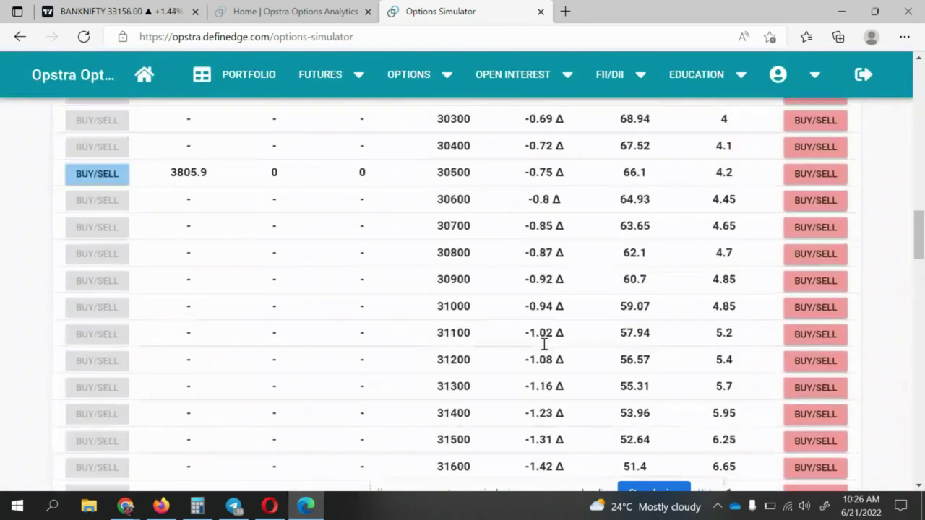
click(438, 303)
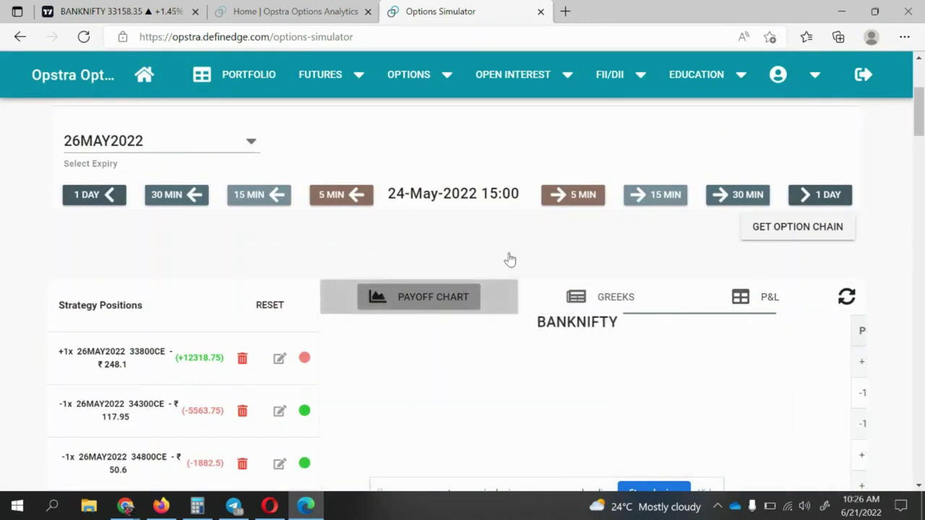
scroll(511, 258, down, 2)
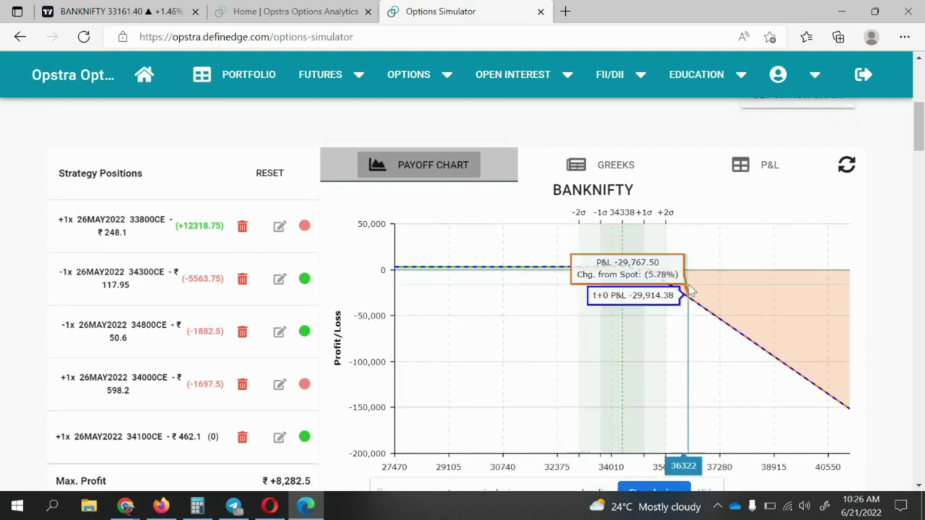
drag(691, 289, 691, 289)
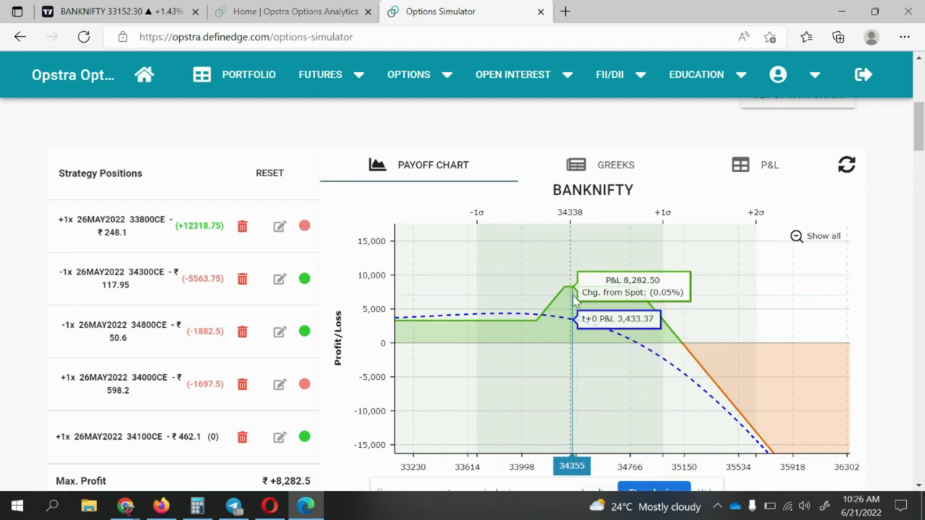
Step: Check the BANKNIFTY price chart on TradingView, return to the simulator, and review the strategy's Max. Profit and Total PNL
click(316, 512)
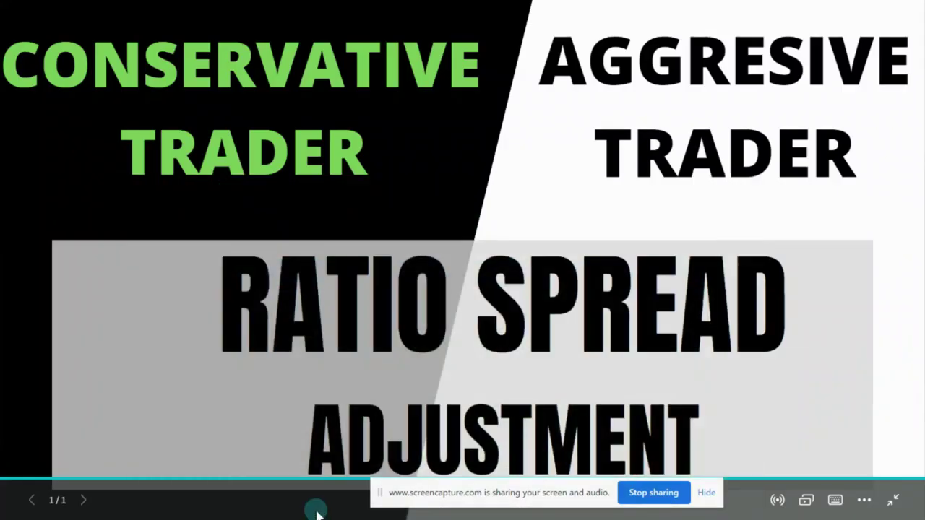
click(316, 511)
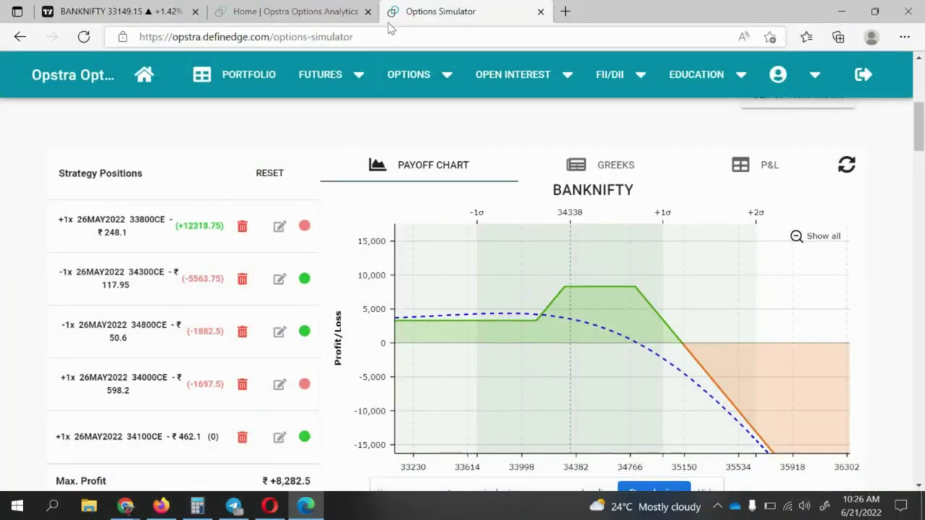
click(157, 12)
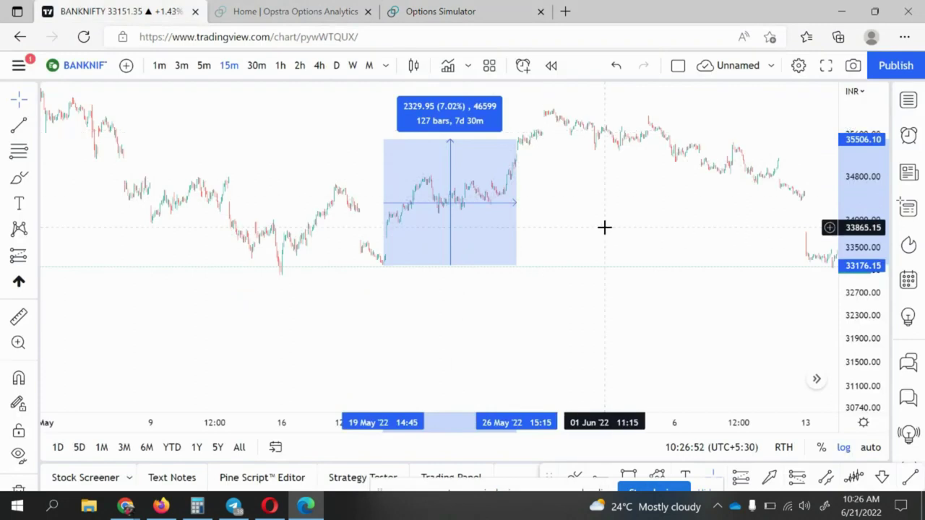
key(ctrl+shift+Tab)
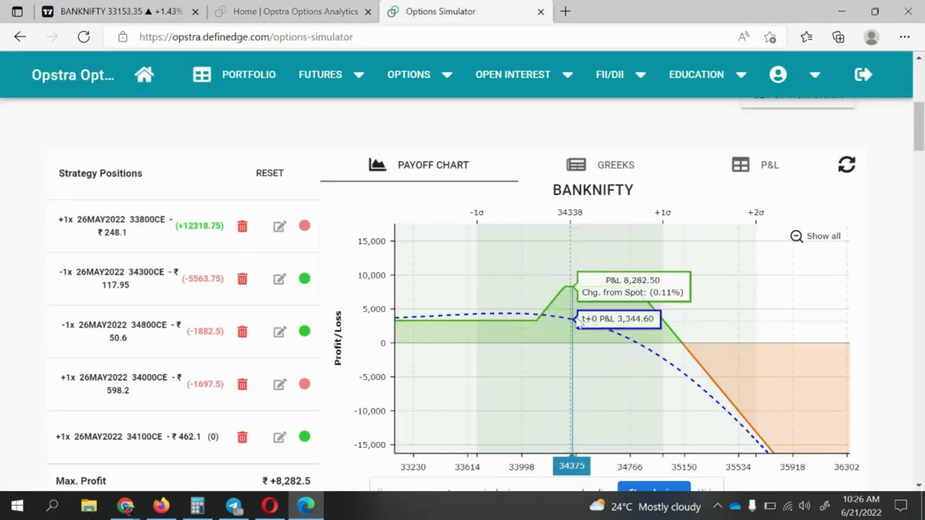
scroll(333, 388, down, 2)
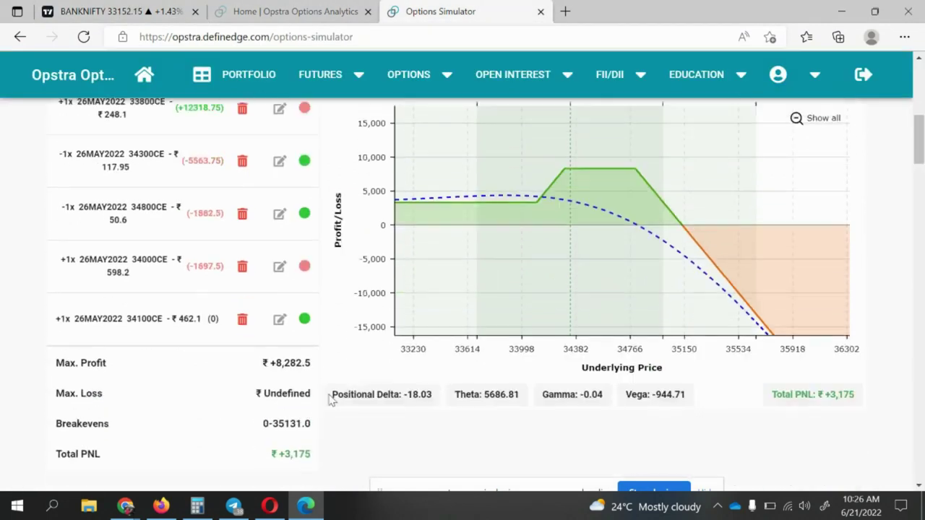
Step: Show the P&L breakdown and copy the current price of the short 34800CE position
scroll(325, 383, up, 3)
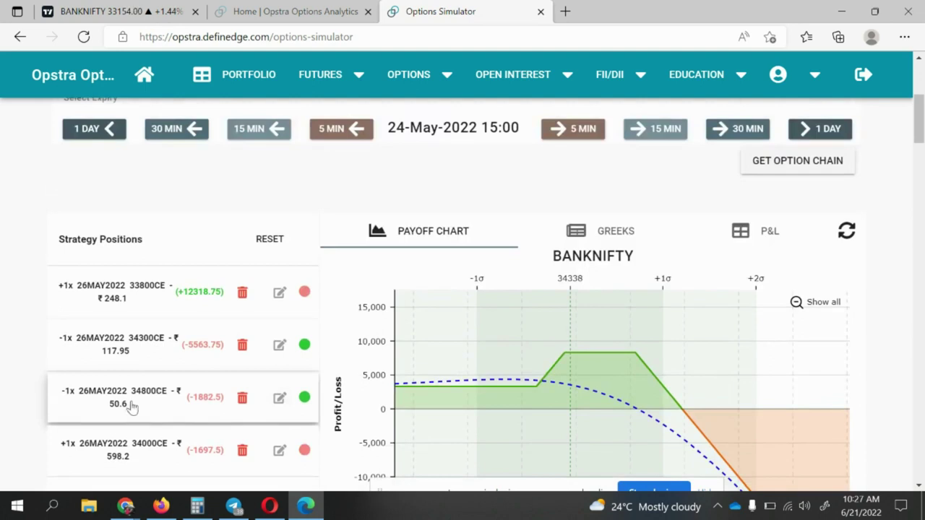
click(759, 242)
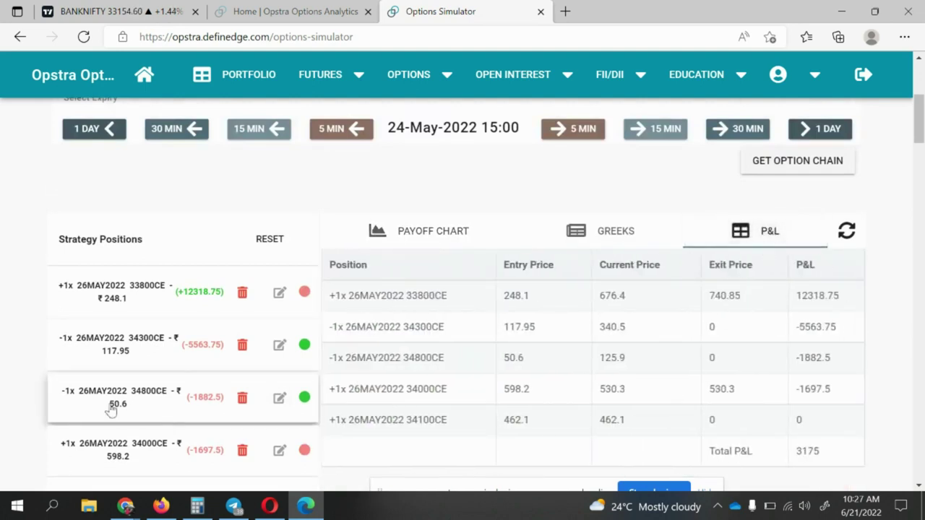
double_click(619, 358)
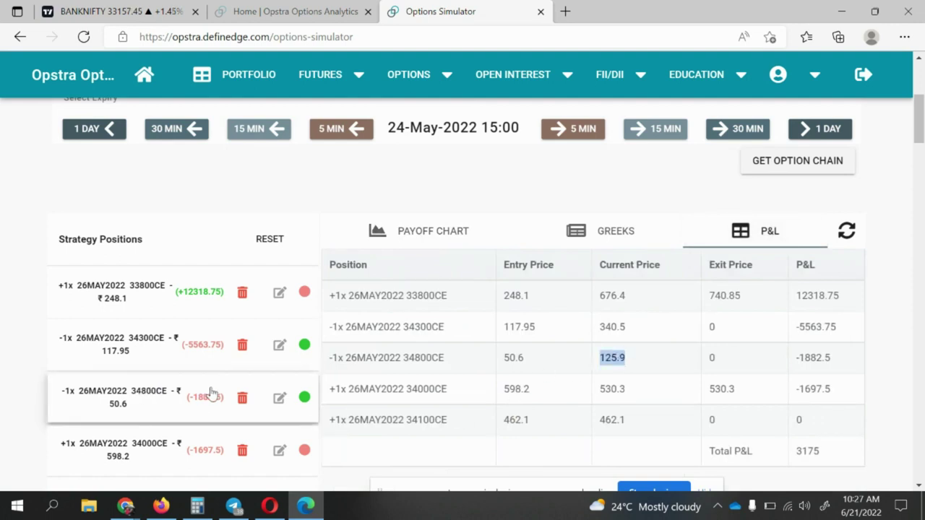
click(280, 402)
click(371, 311)
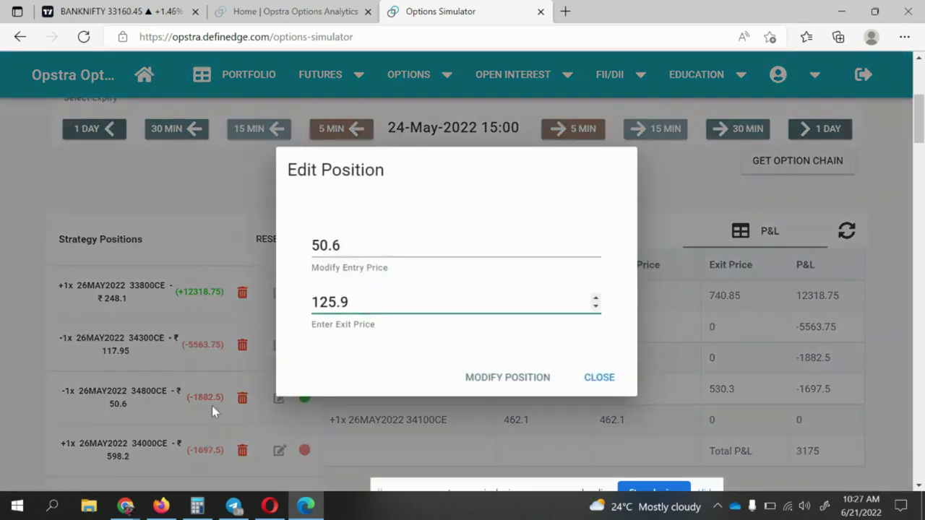
click(599, 377)
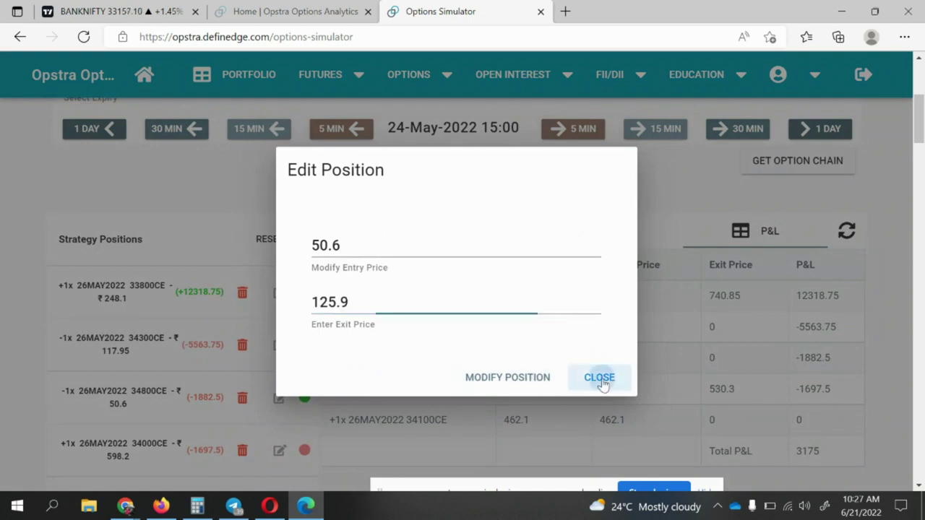
Step: Exit the short 34800CE position by setting its exit price to 125.9
scroll(308, 427, down, 1)
scroll(309, 426, down, 1)
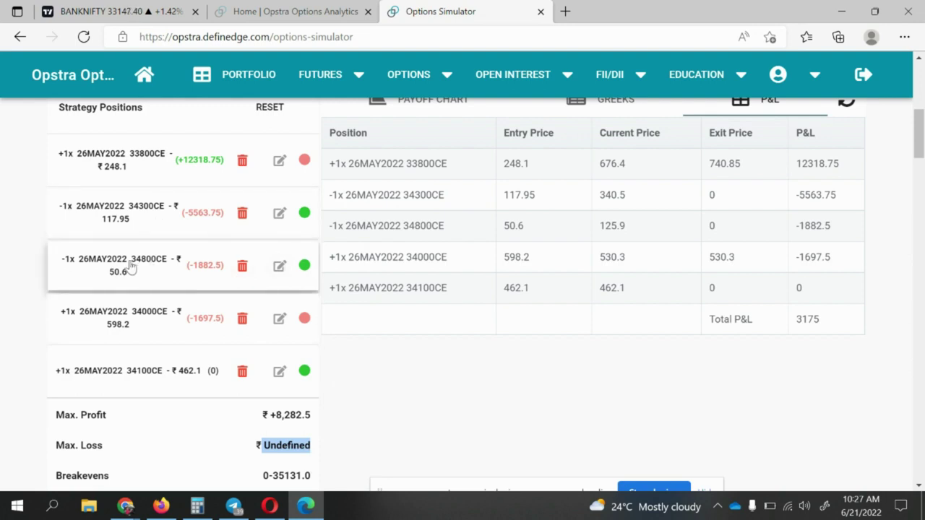
click(281, 270)
double_click(394, 309)
text(125.9)
click(492, 383)
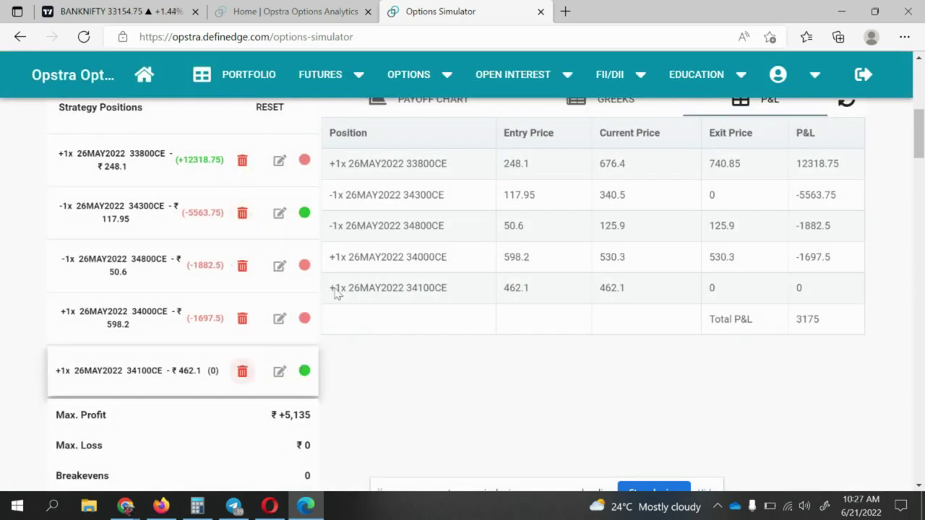
Step: Compare the remaining spread's payoff chart with its Total PNL and Max. Profit, dismissing the low-battery notice
click(443, 116)
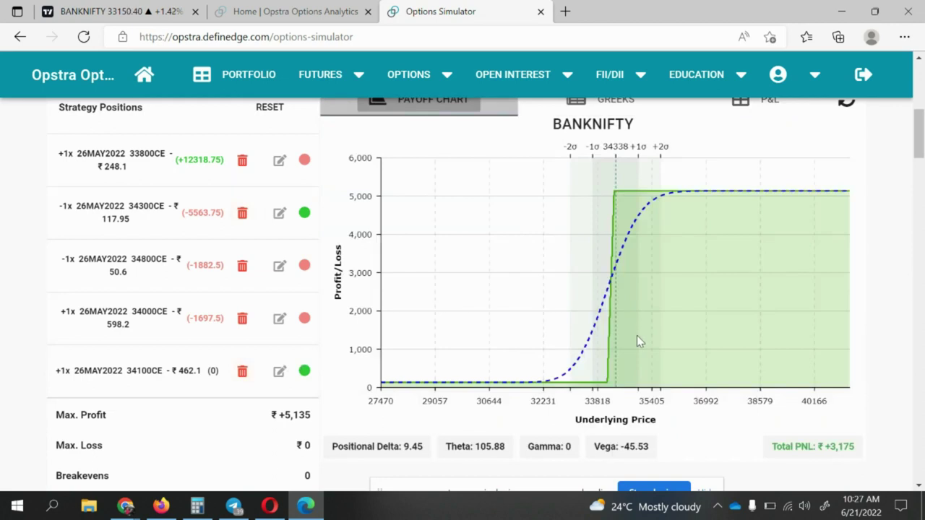
scroll(636, 335, up, 1)
scroll(636, 341, down, 2)
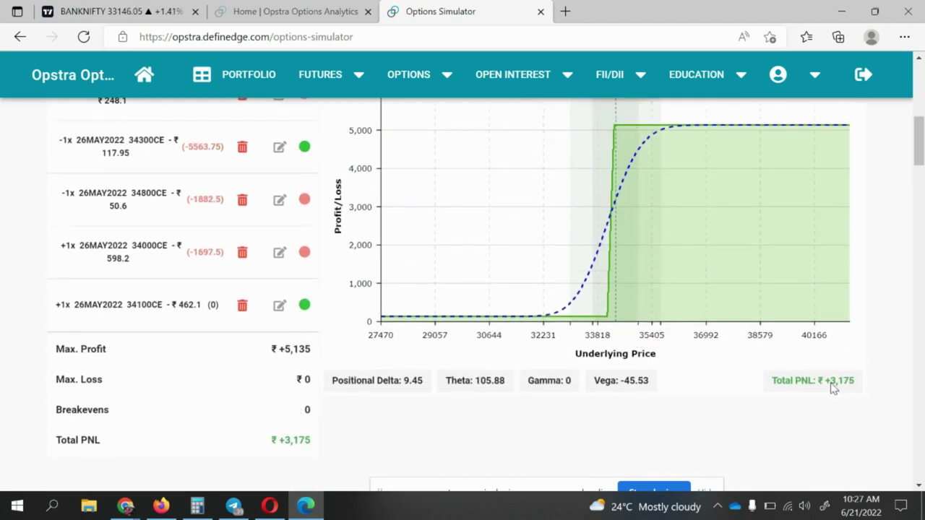
drag(833, 388, 844, 388)
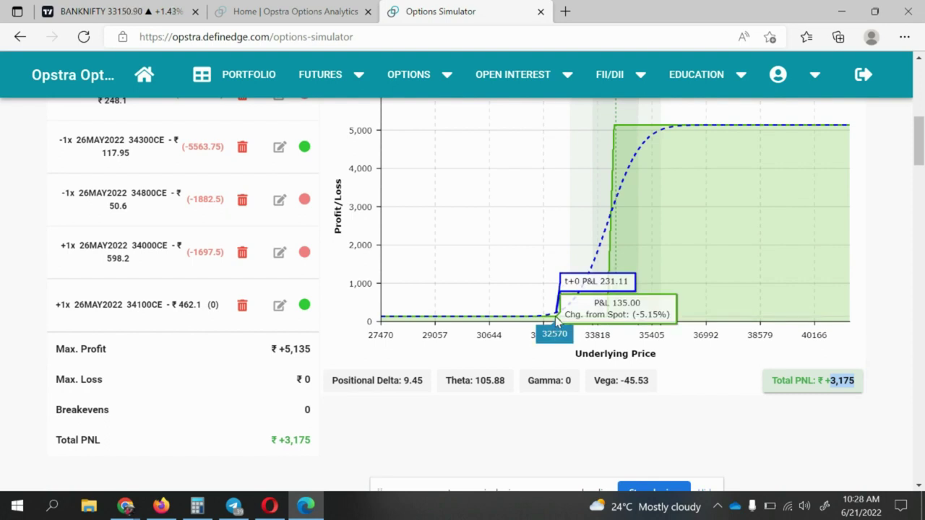
double_click(291, 350)
right_click(320, 354)
scroll(470, 247, up, 2)
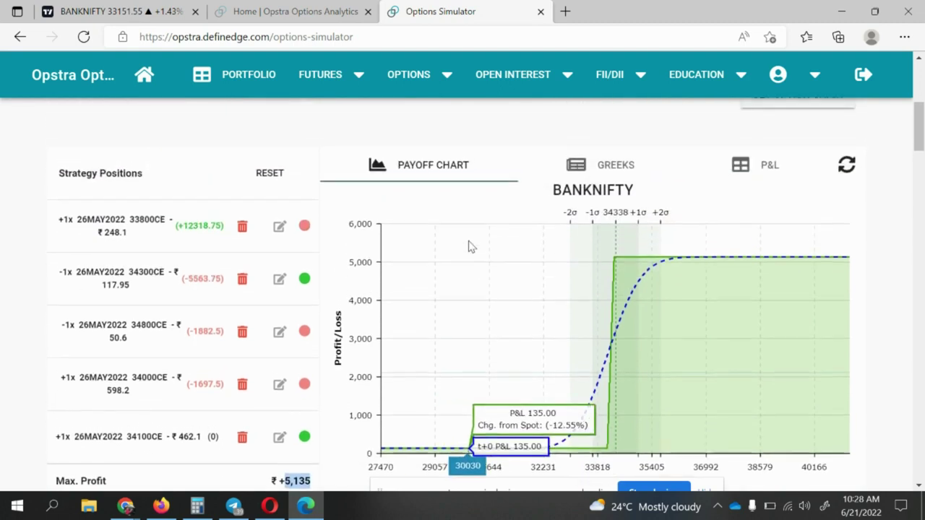
scroll(471, 246, down, 2)
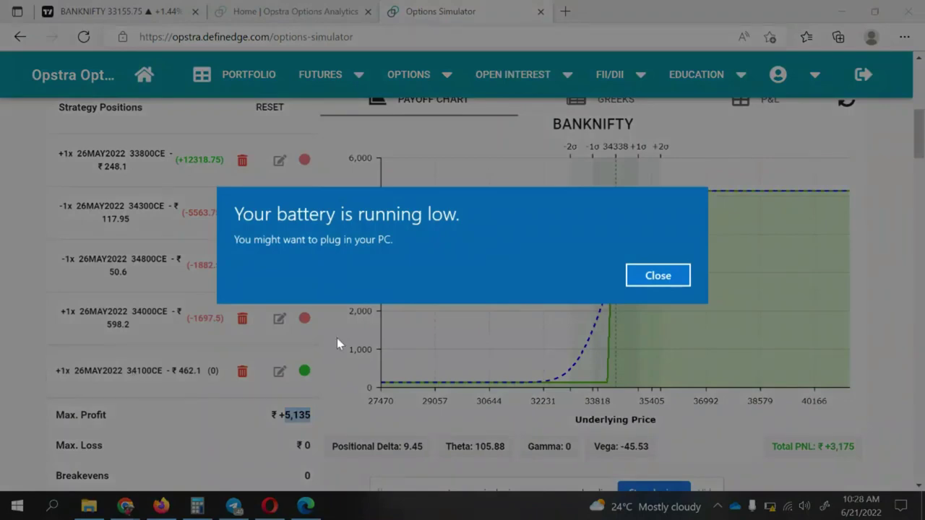
click(676, 276)
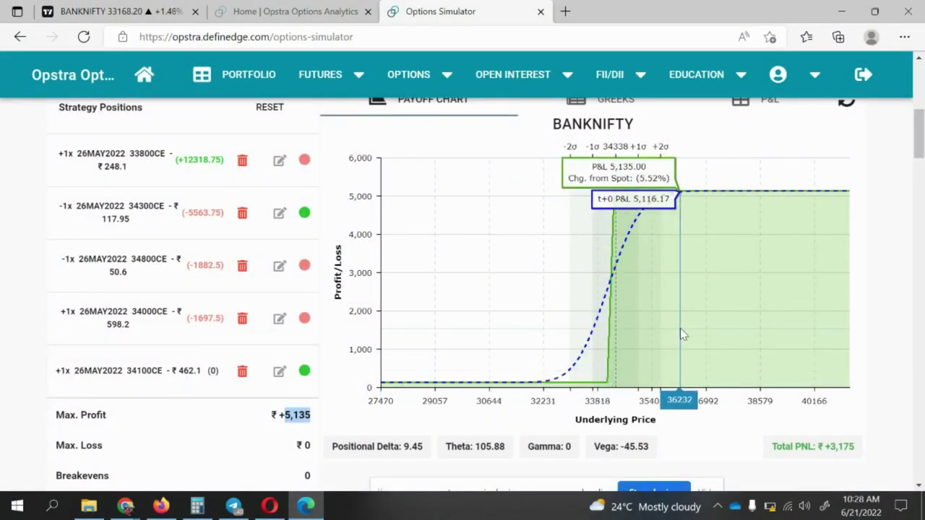
scroll(680, 334, up, 2)
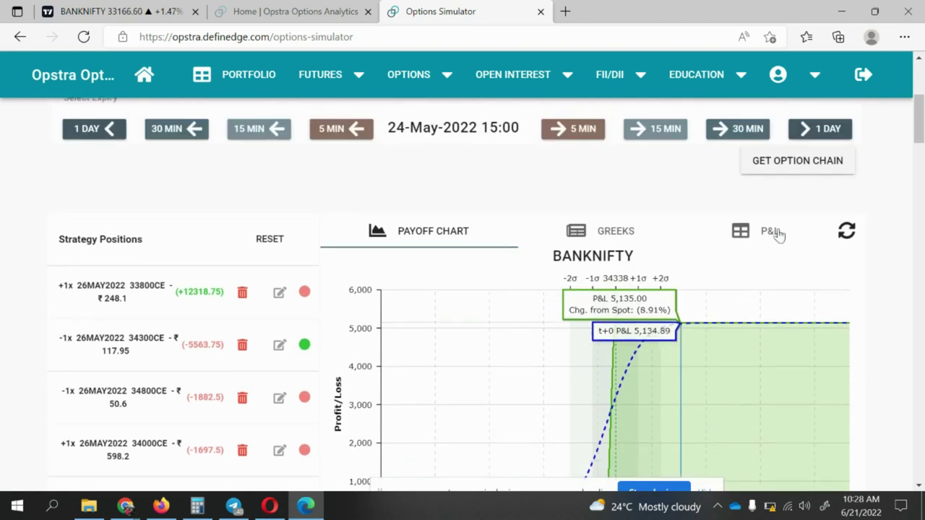
Step: Advance the simulation one day to 25 May 2022 15:00 and review the spread's payoff chart, Max. Profit and Total PNL
click(818, 128)
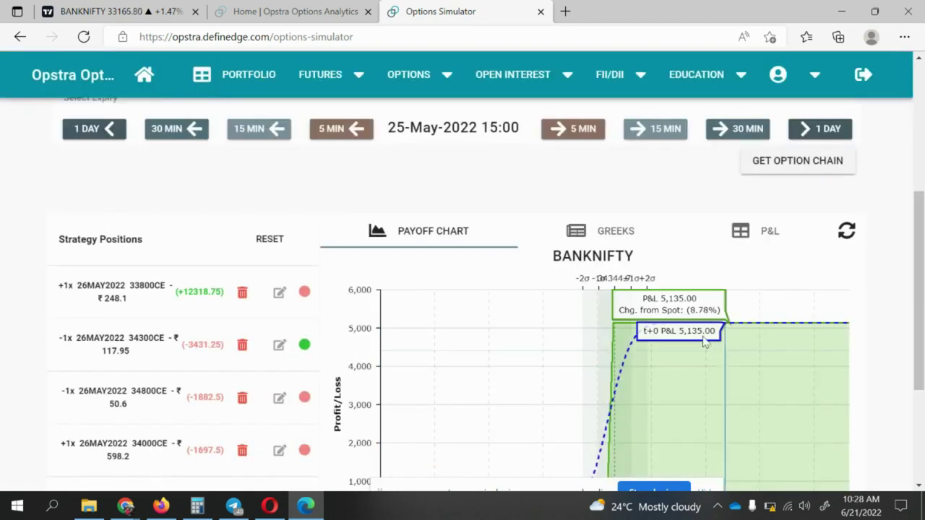
scroll(690, 328, down, 2)
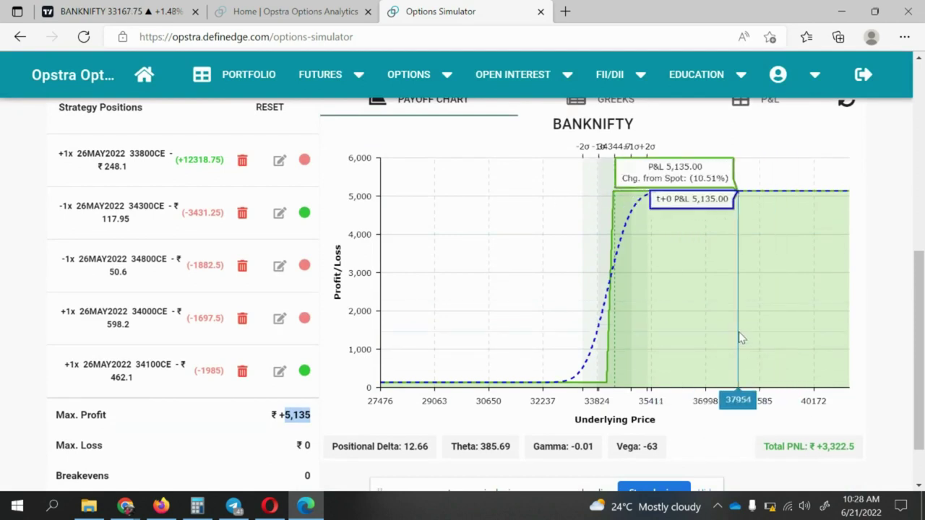
scroll(739, 337, up, 2)
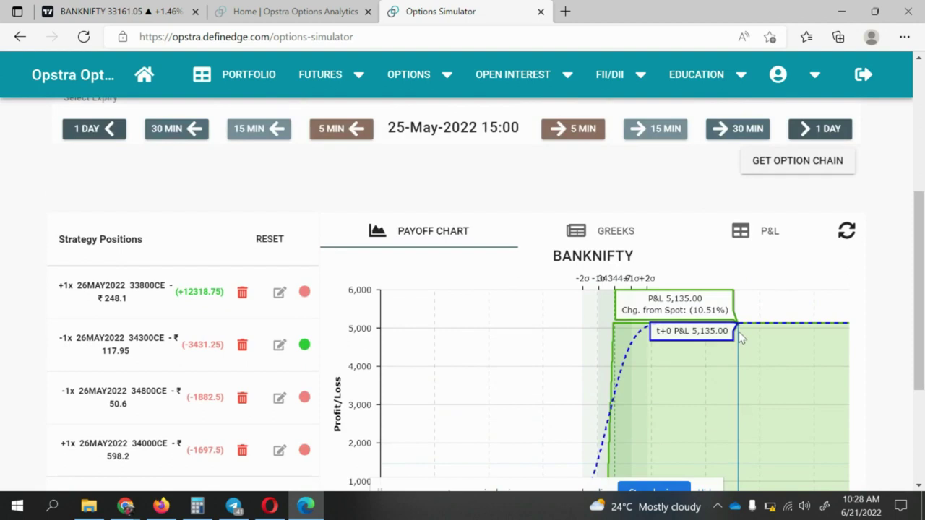
scroll(741, 337, down, 2)
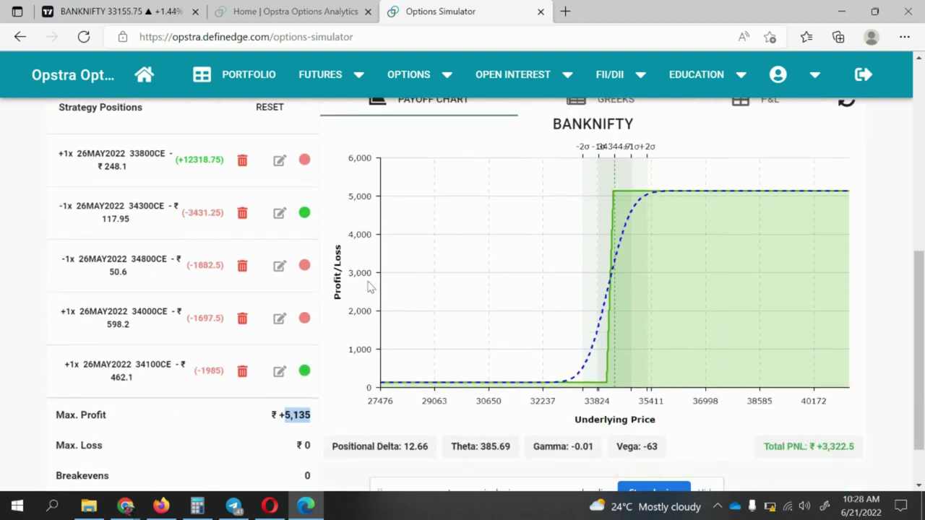
scroll(371, 286, up, 2)
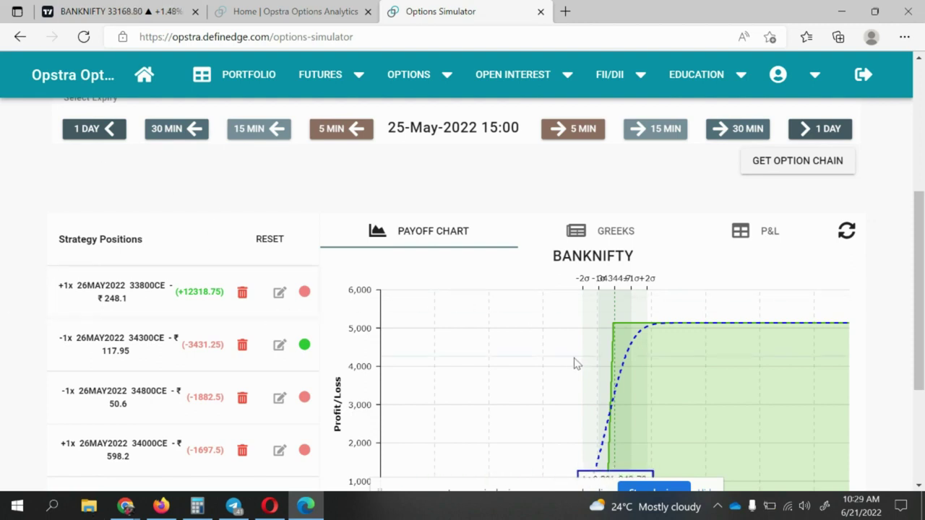
click(444, 232)
scroll(440, 167, down, 2)
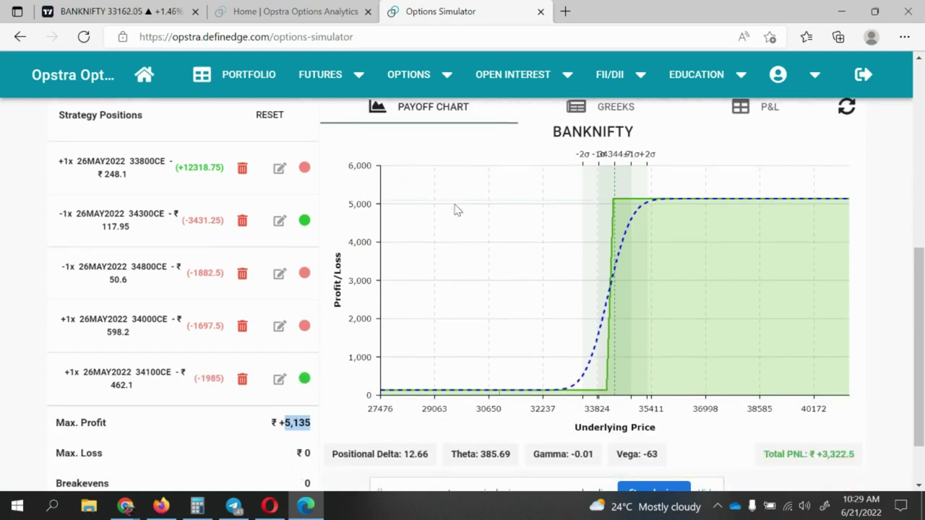
scroll(642, 278, up, 3)
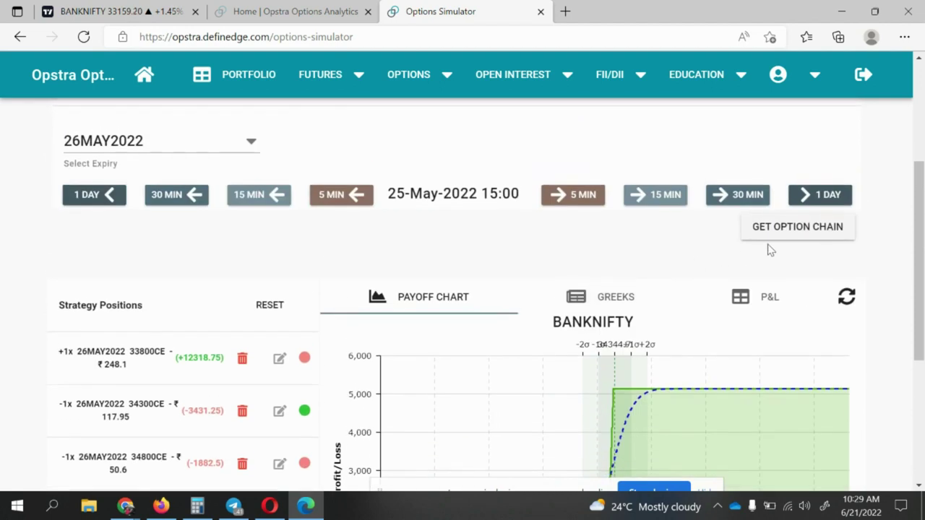
Step: Advance the simulation to expiry day, 26 May 2022 15:00, and check the Total PNL, payoff chart and Max. Loss
click(826, 195)
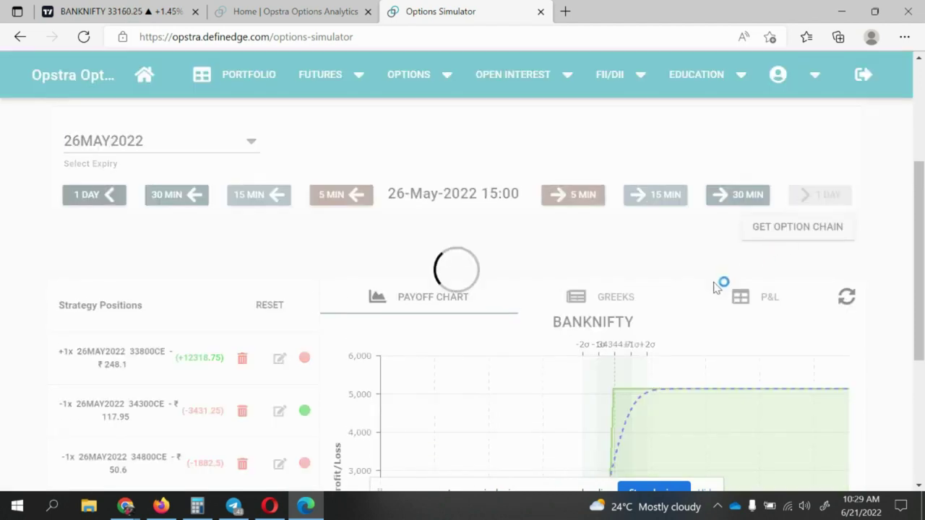
scroll(715, 287, down, 4)
drag(828, 385, 856, 374)
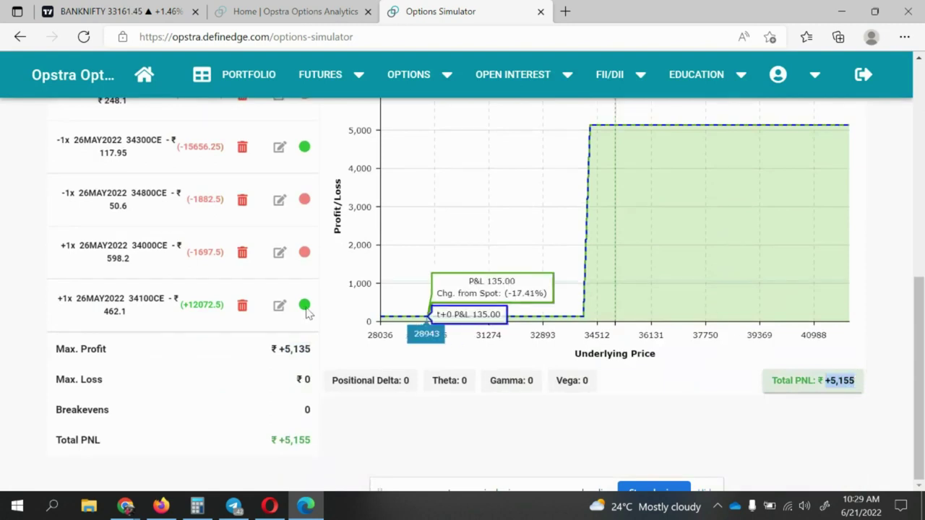
scroll(232, 282, up, 2)
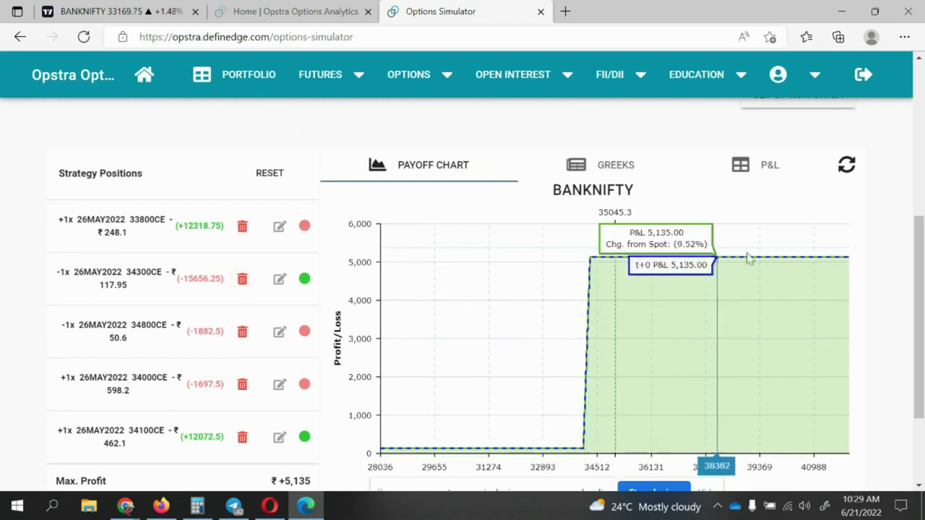
scroll(275, 399, down, 2)
drag(297, 380, 308, 380)
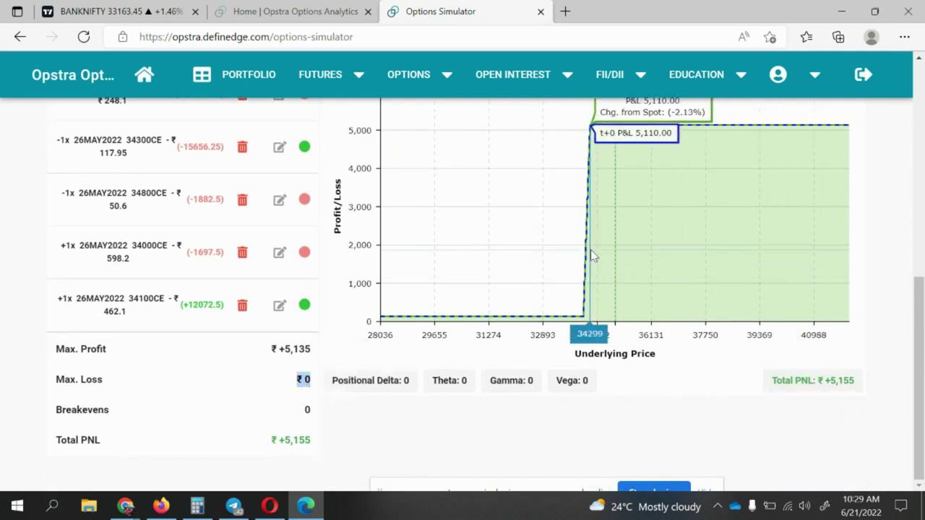
scroll(514, 252, up, 2)
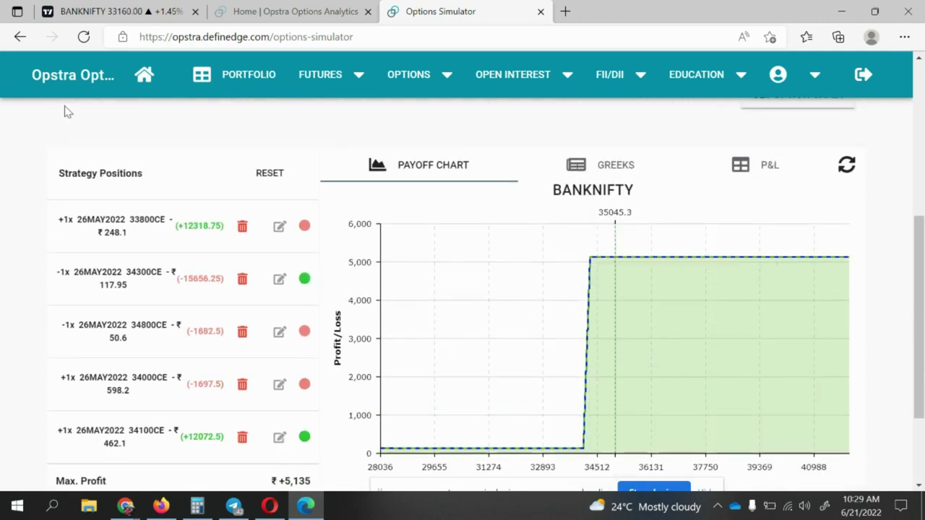
Step: Move the simulation back two days to 24 May 2022 15:00 and check the strategy positions
scroll(203, 161, up, 2)
click(88, 195)
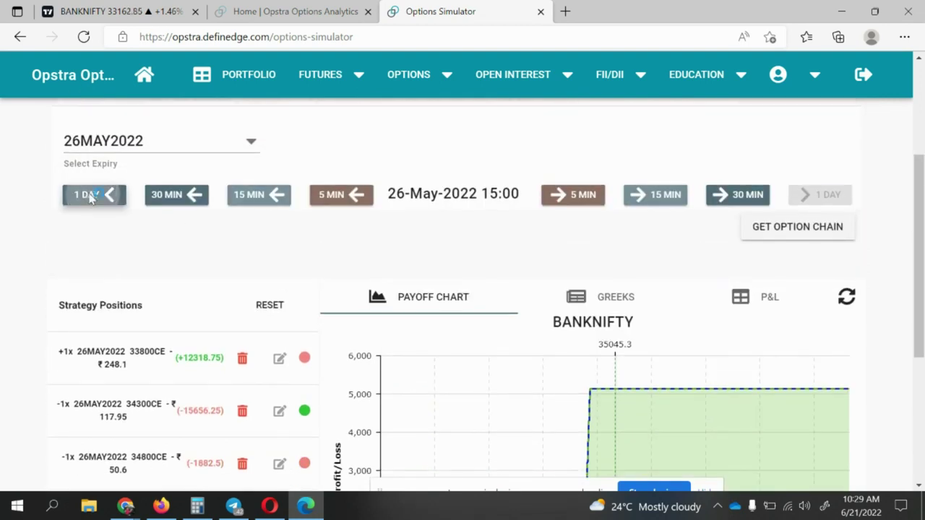
scroll(521, 217, down, 4)
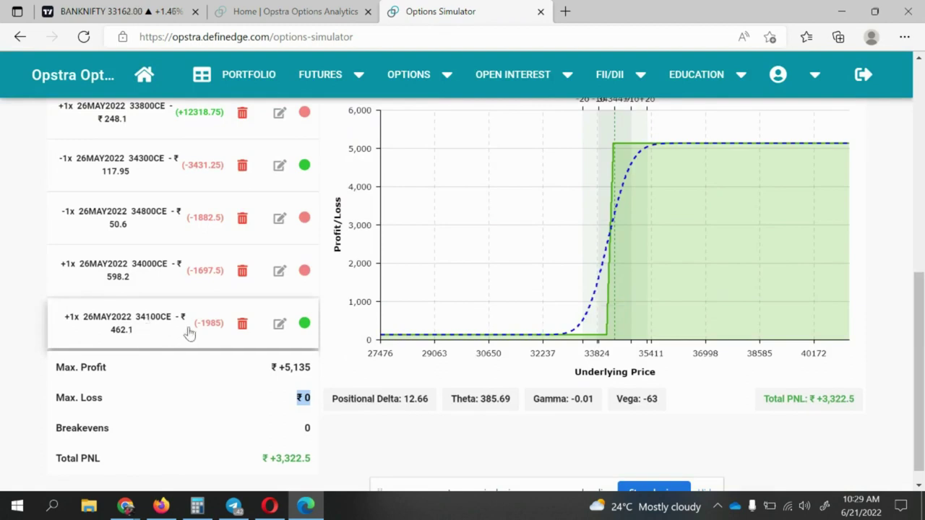
scroll(163, 202, up, 1)
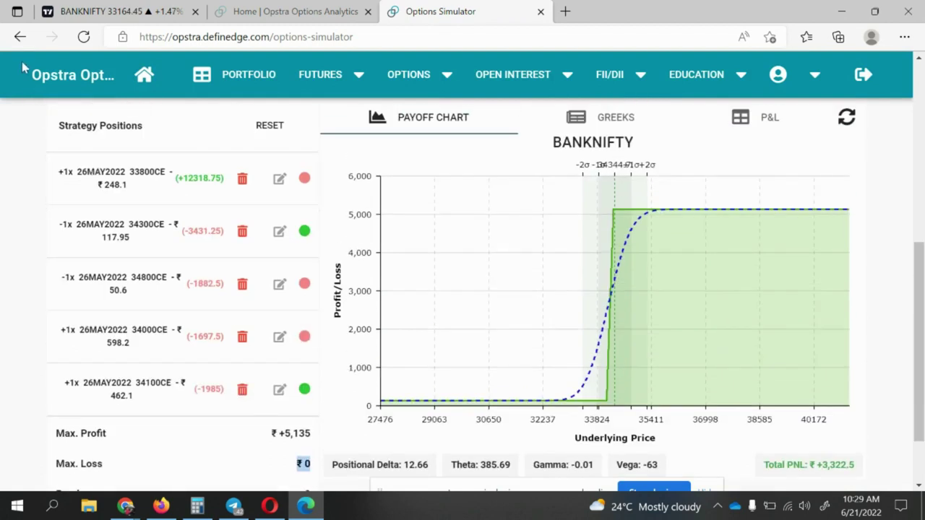
scroll(403, 179, up, 2)
click(92, 147)
scroll(489, 326, down, 3)
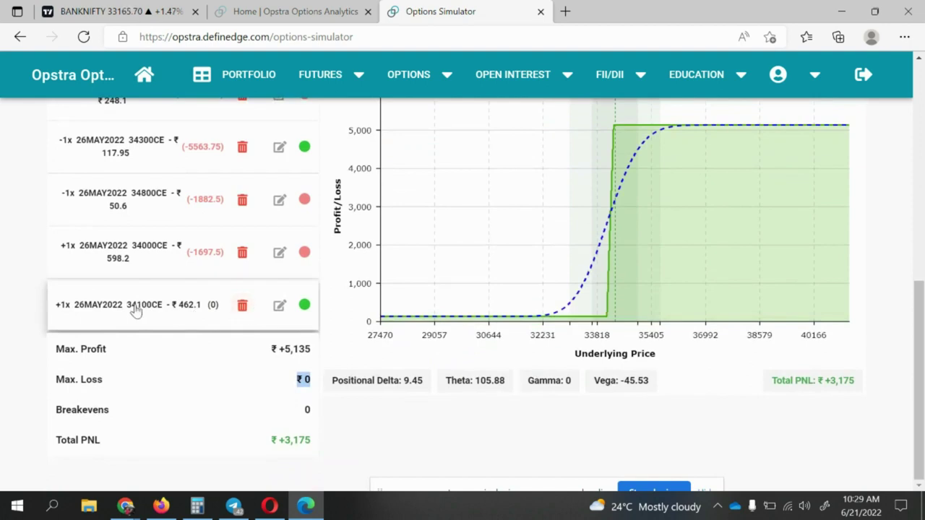
Step: Delete the long 34100CE position and buy one 26MAY2022 34200CE at 400 from the option chain instead
click(242, 306)
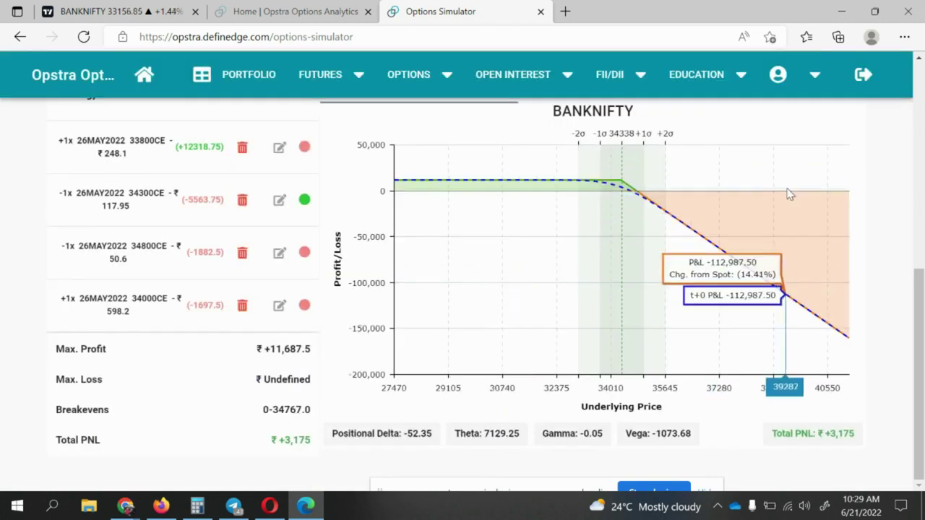
scroll(808, 241, up, 3)
click(803, 226)
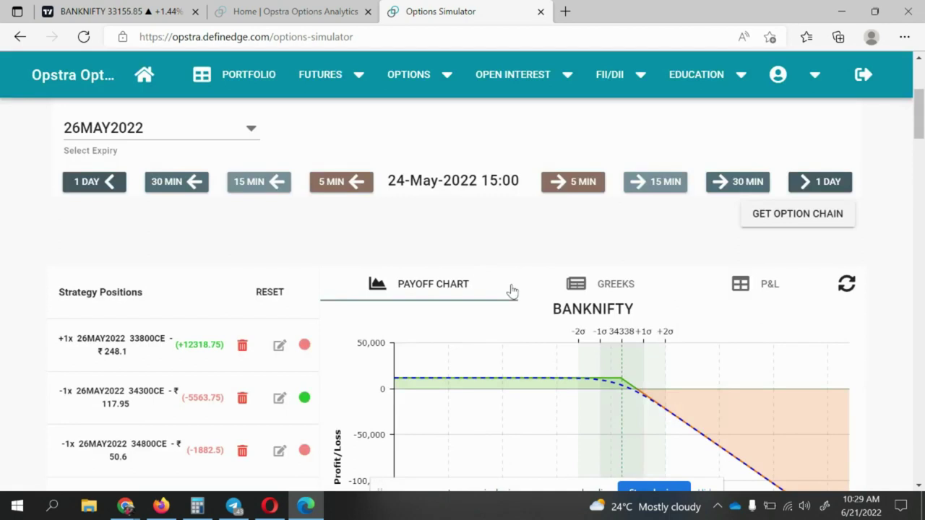
scroll(511, 290, down, 20)
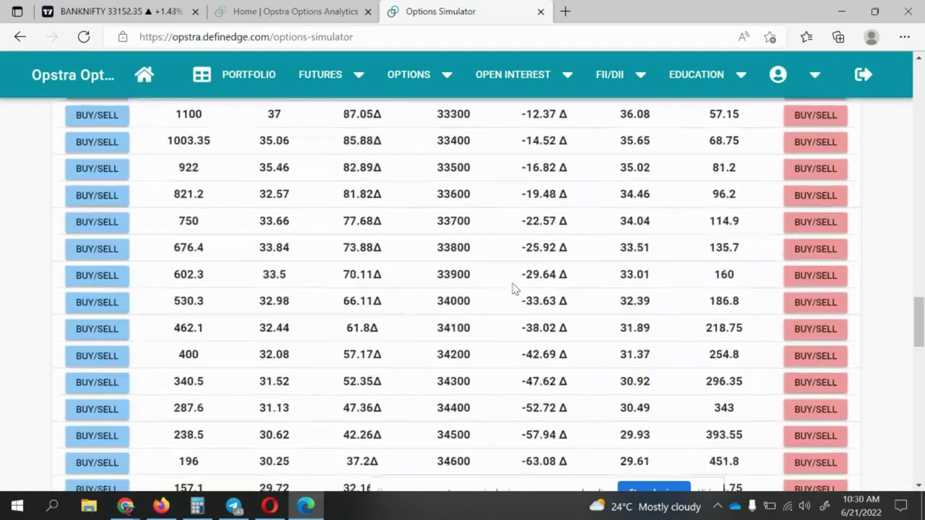
scroll(511, 289, down, 3)
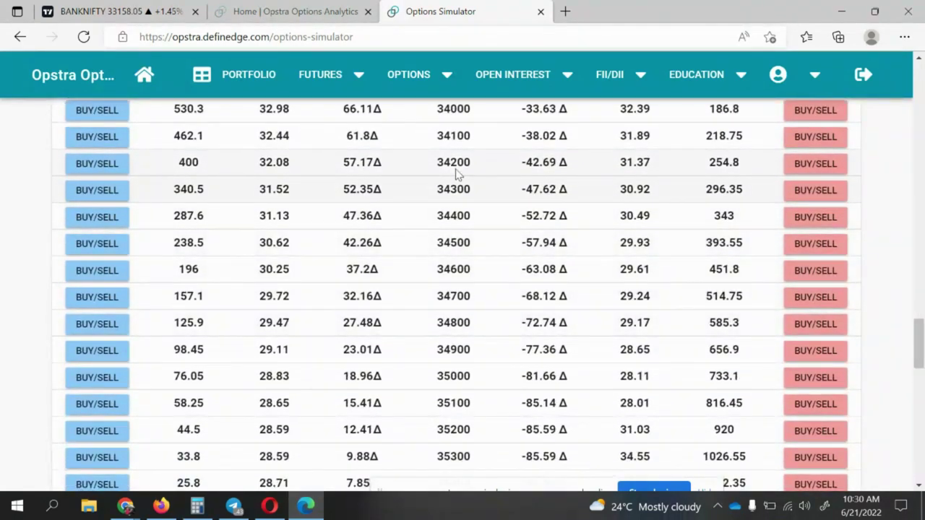
click(114, 164)
click(518, 366)
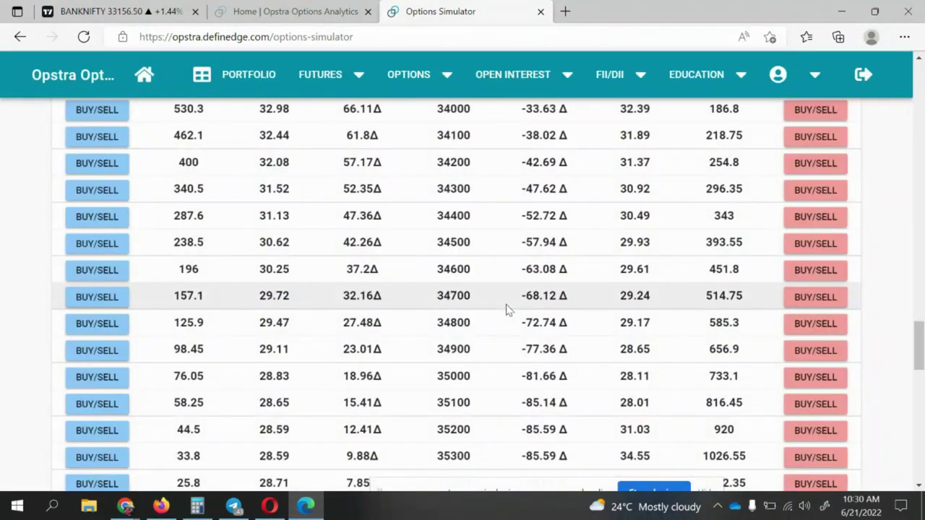
Step: Review the payoff chart and Max. Profit of the spread with the long 34200CE
scroll(506, 310, up, 20)
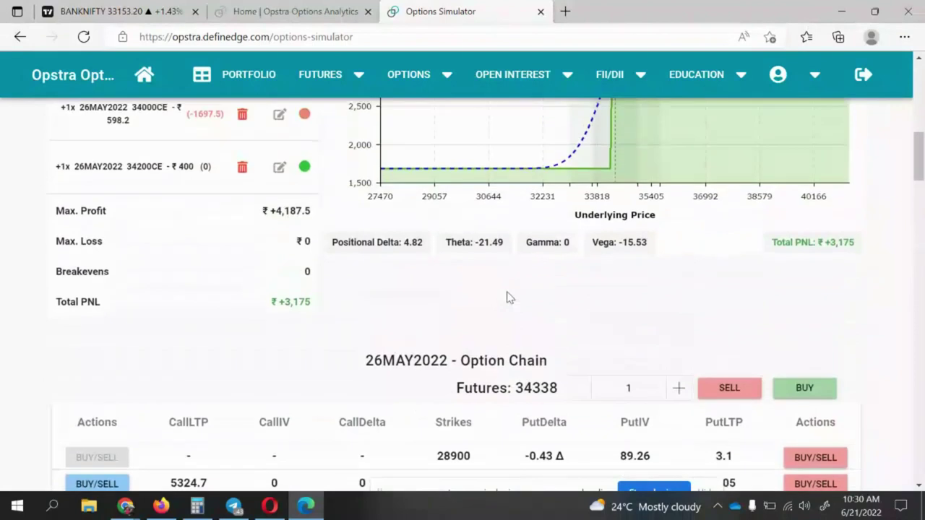
scroll(508, 296, up, 3)
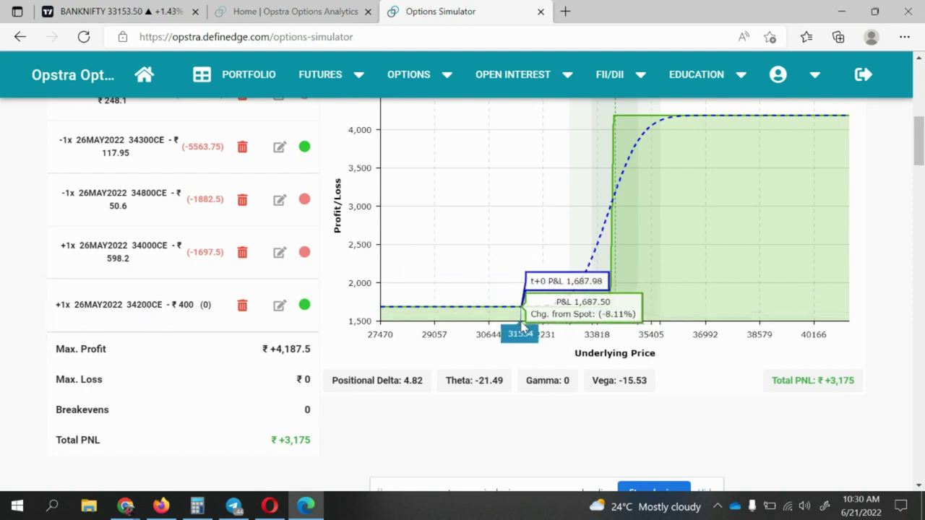
scroll(675, 192, up, 2)
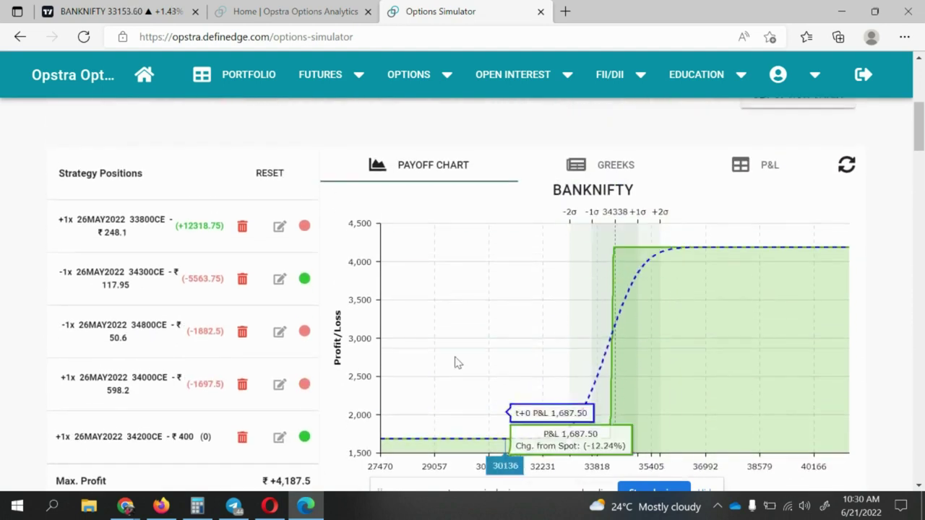
scroll(458, 362, down, 1)
drag(278, 416, 296, 417)
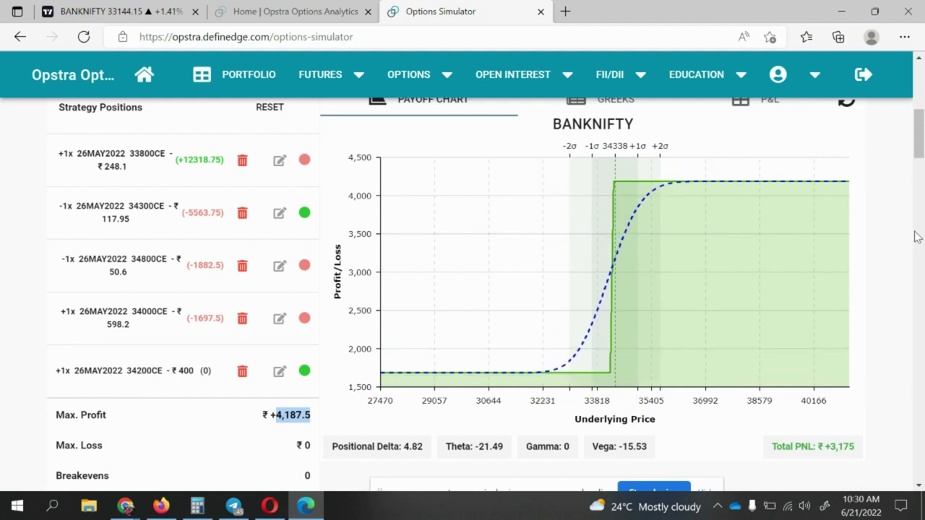
Step: Advance the simulation day by day to 26 May 2022 15:00, checking the Total PNL on each day
scroll(916, 237, up, 3)
click(823, 194)
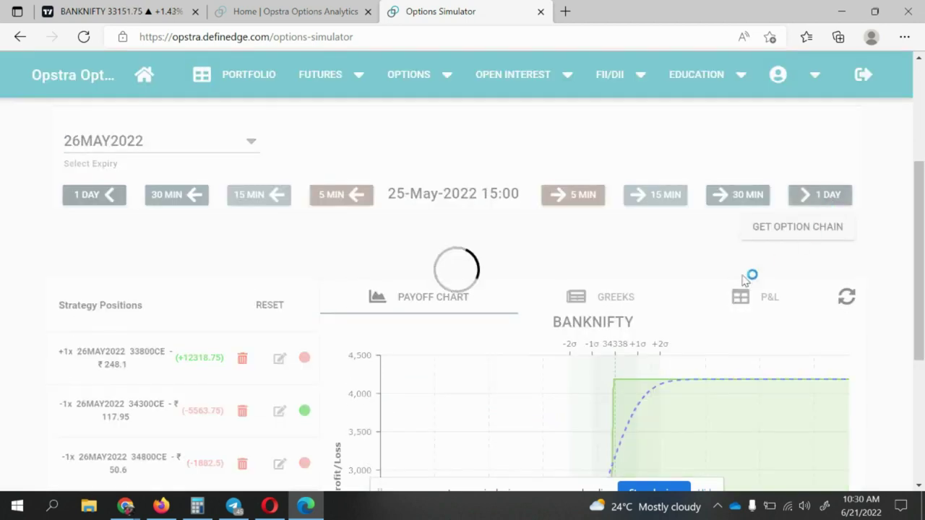
scroll(795, 333, down, 4)
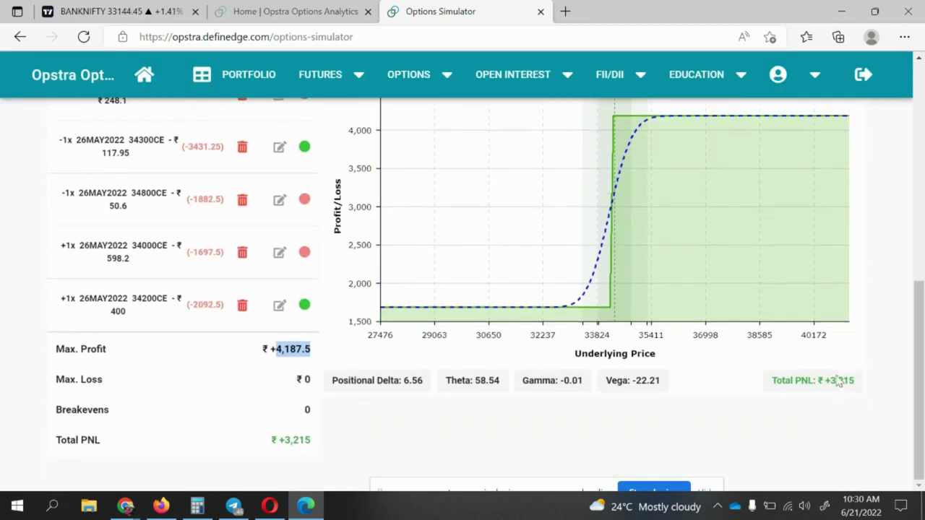
scroll(839, 361, up, 5)
click(817, 262)
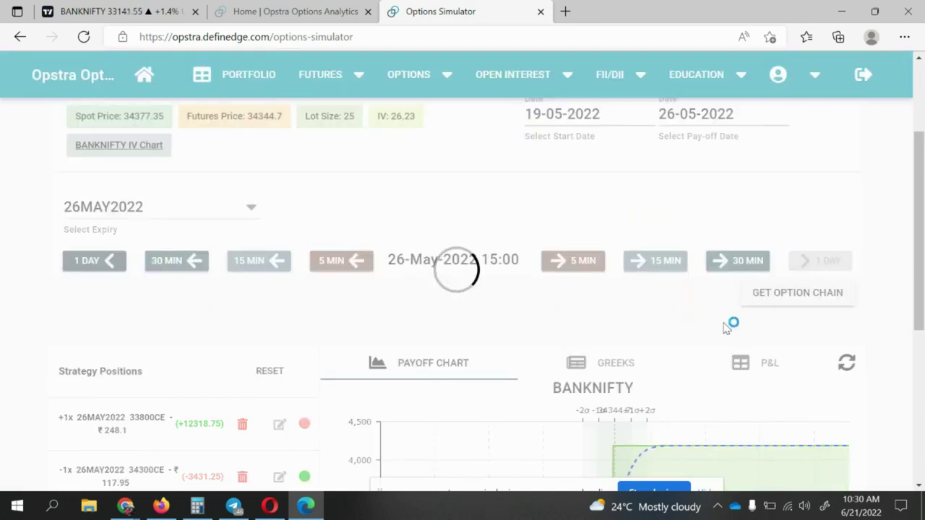
scroll(722, 326, down, 5)
drag(824, 381, 858, 386)
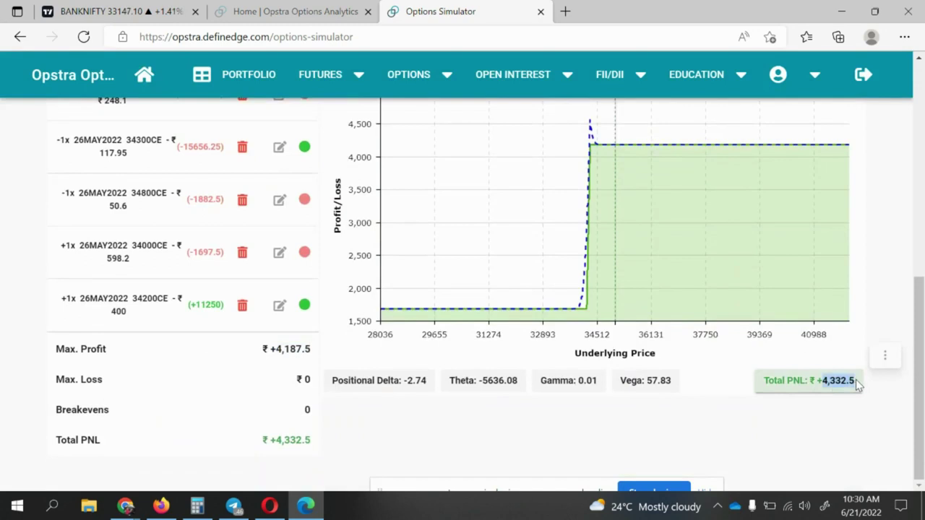
Step: Delete the long 34200CE and long 34000CE positions from the strategy
scroll(860, 383, up, 1)
click(242, 370)
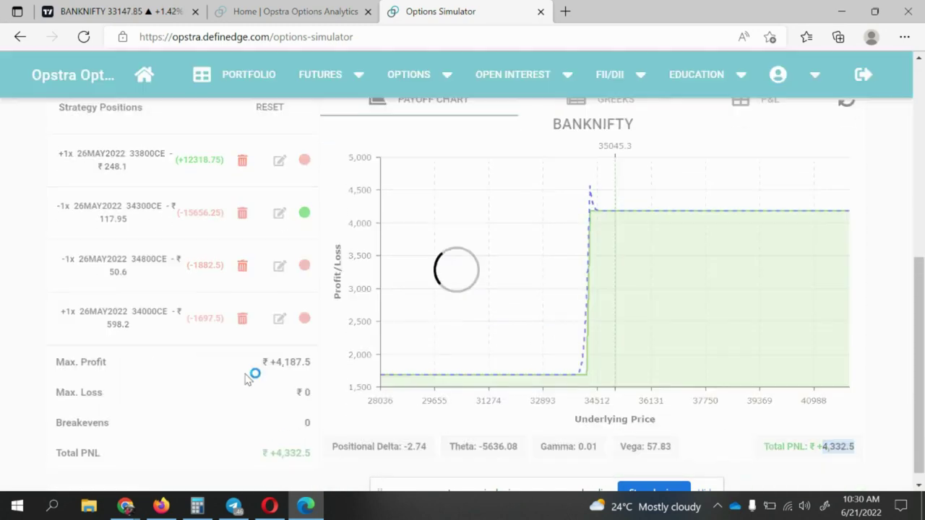
click(243, 322)
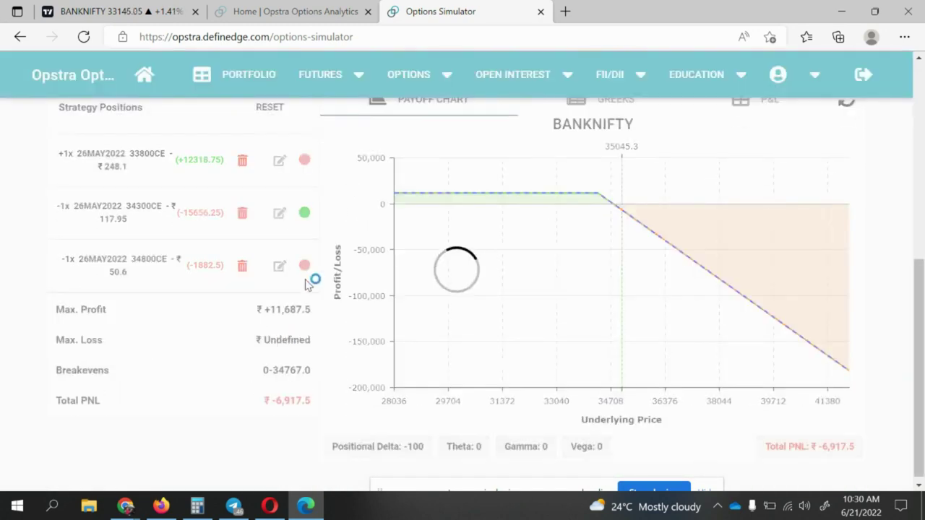
Step: Reopen the short 34800CE position by setting its exit price to 0
click(278, 266)
double_click(435, 304)
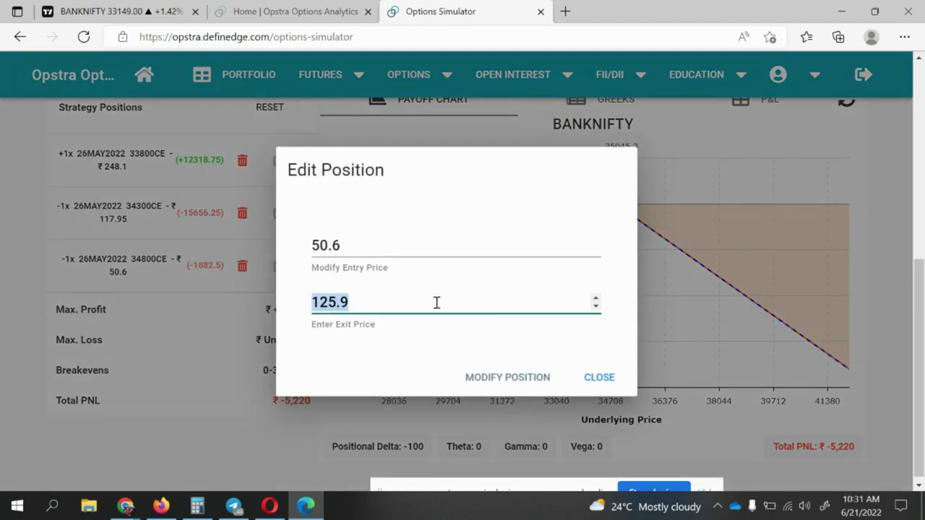
text(0)
click(489, 378)
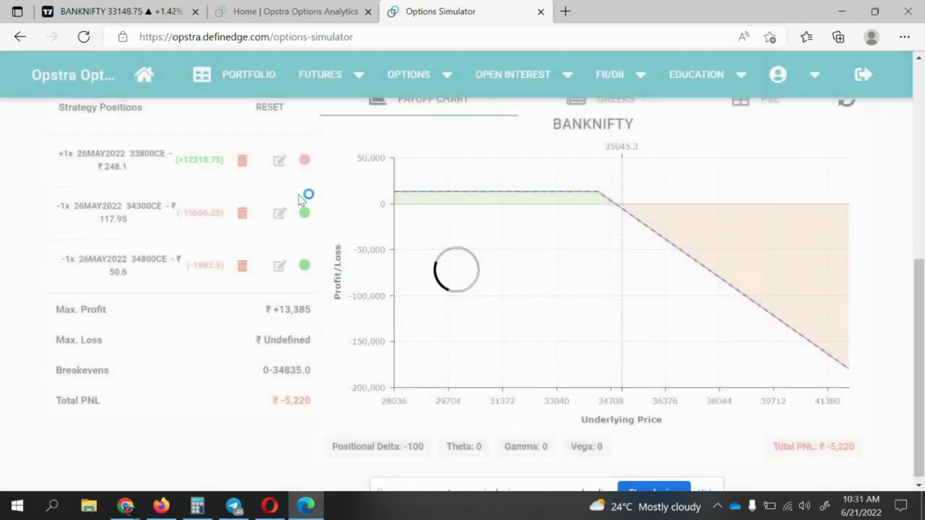
Step: Reopen the long 33800CE position by setting its exit price to 0
click(280, 162)
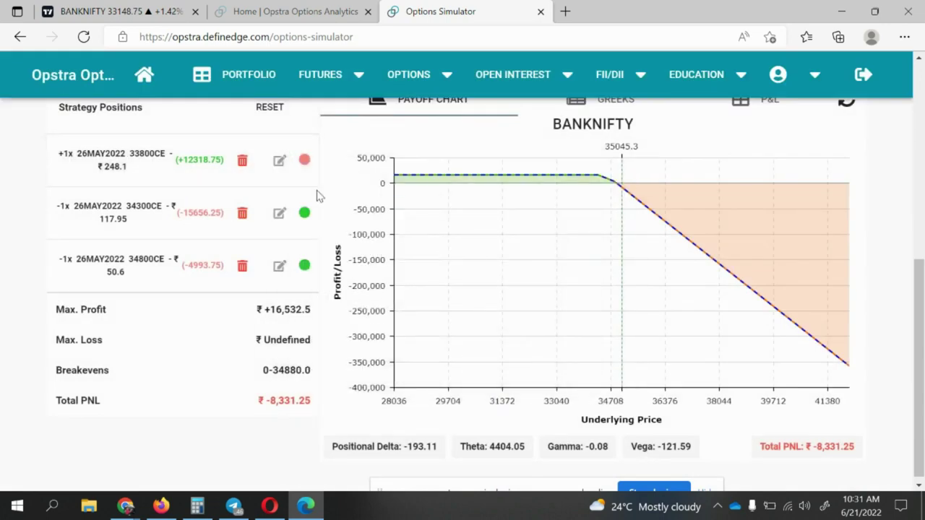
click(280, 159)
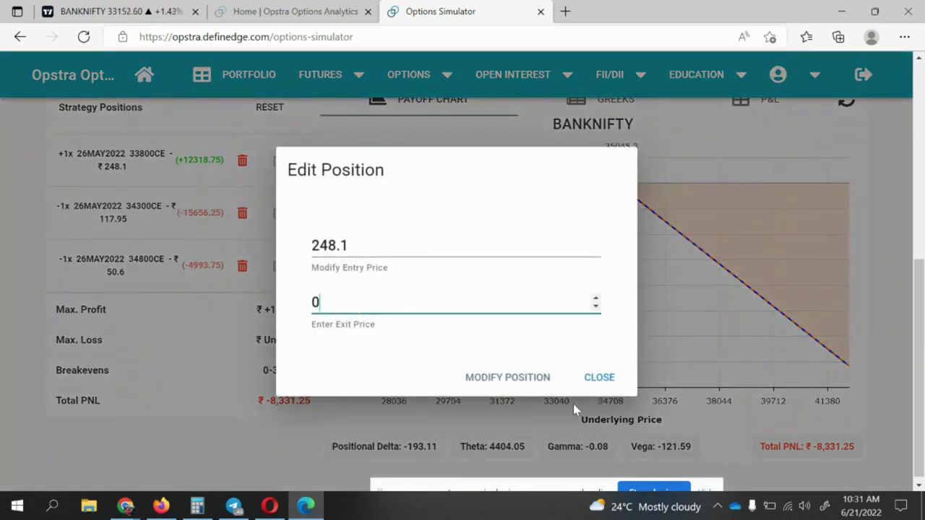
click(528, 383)
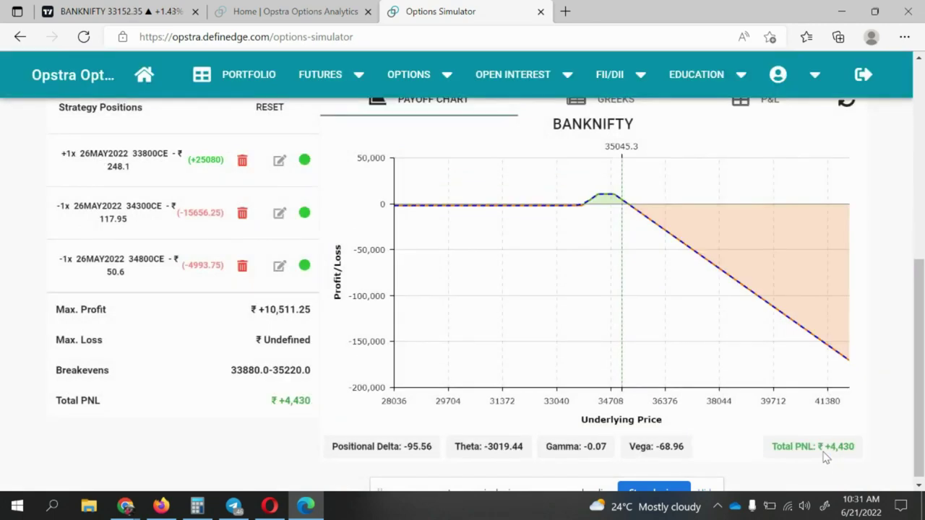
Step: Review the Total PNL of the unadjusted call ratio spread at 26 May 2022 15:00
drag(831, 451, 862, 452)
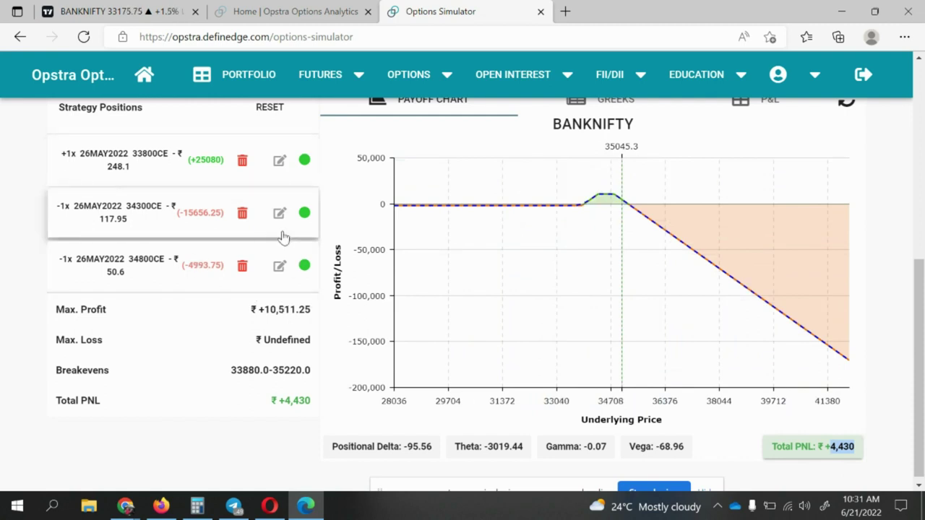
scroll(712, 163, up, 2)
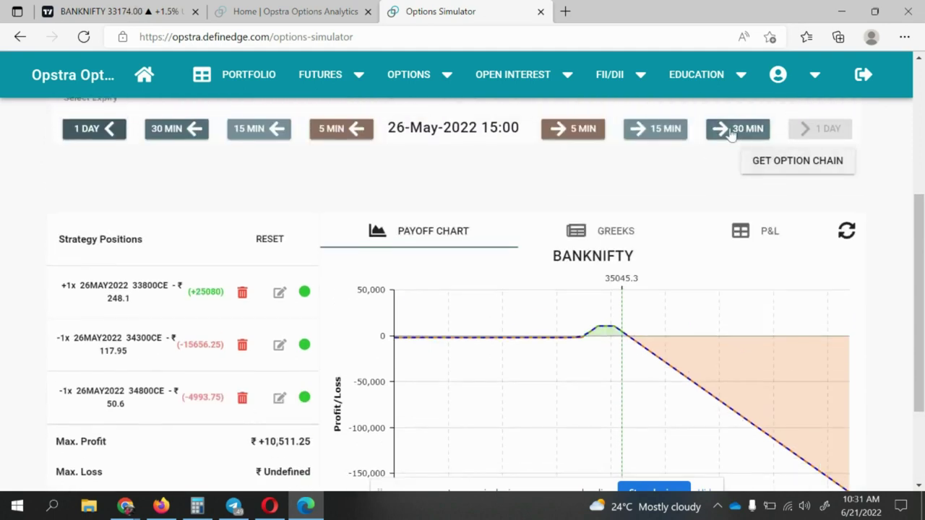
scroll(493, 150, down, 1)
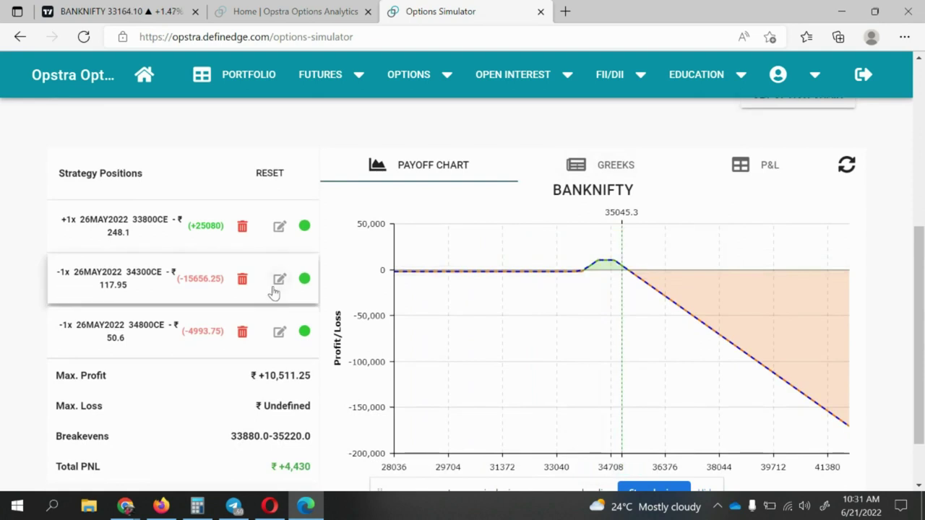
scroll(856, 450, down, 1)
double_click(842, 446)
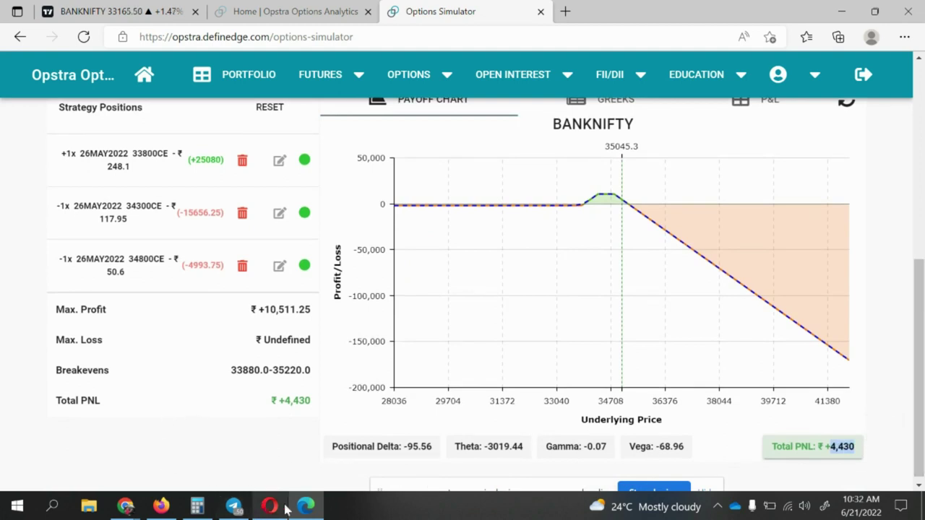
mouse_move(305, 506)
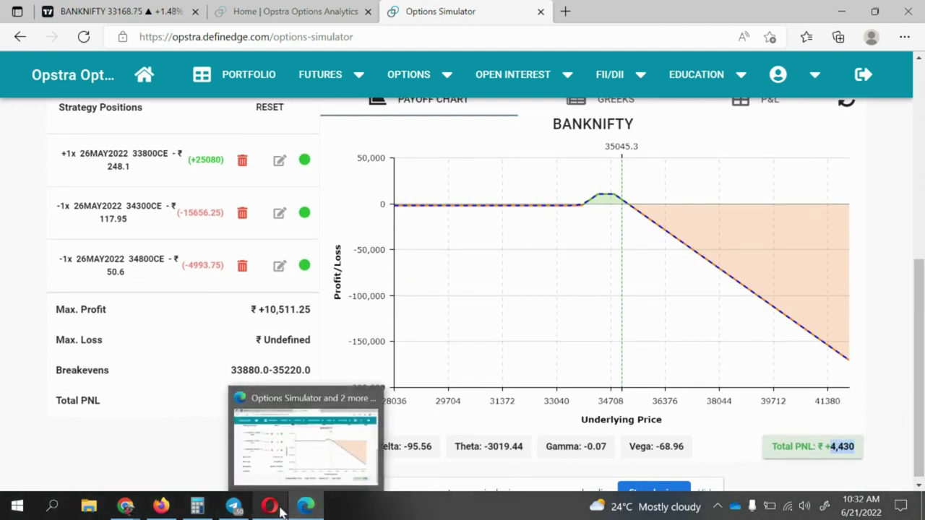
Step: On the TradingView BANKNIFTY chart, brush a gentle rising line and a steeper one below the candles, and circle the steeper line
click(105, 12)
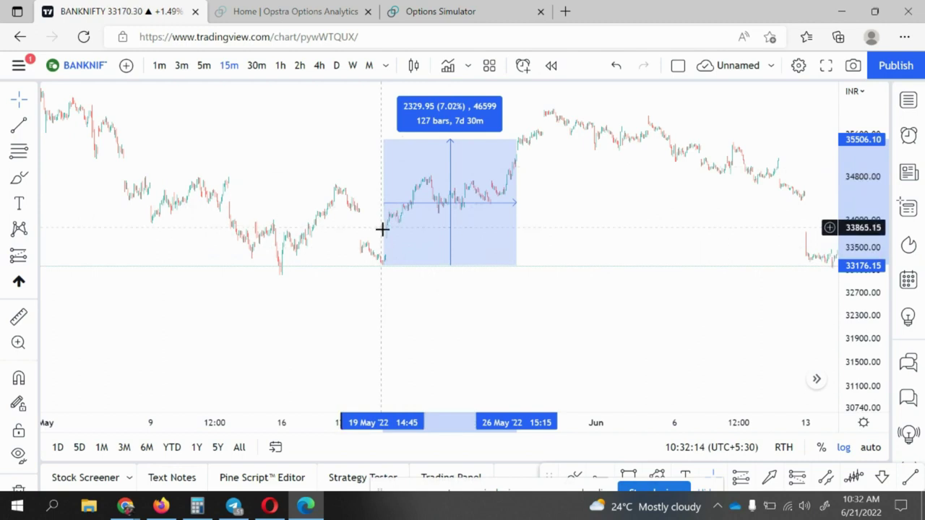
scroll(421, 258, up, 1)
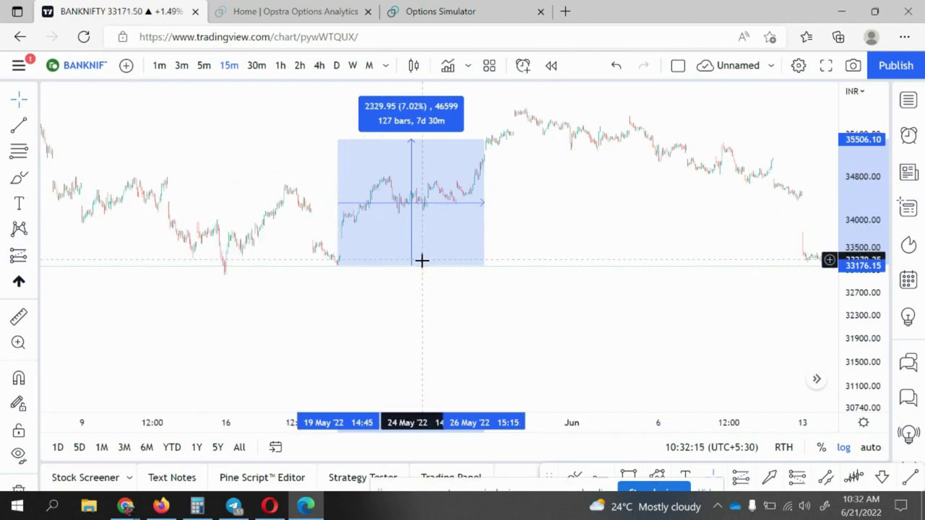
click(18, 178)
mouse_move(502, 318)
mouse_down()
mouse_move(511, 305)
mouse_move(523, 310)
mouse_move(547, 287)
mouse_move(570, 285)
mouse_move(575, 267)
mouse_up()
mouse_move(594, 333)
mouse_down()
mouse_move(609, 306)
mouse_move(663, 264)
mouse_move(677, 228)
mouse_up()
mouse_move(578, 305)
mouse_down()
mouse_move(665, 223)
mouse_move(691, 266)
mouse_move(585, 341)
mouse_move(580, 299)
mouse_up()
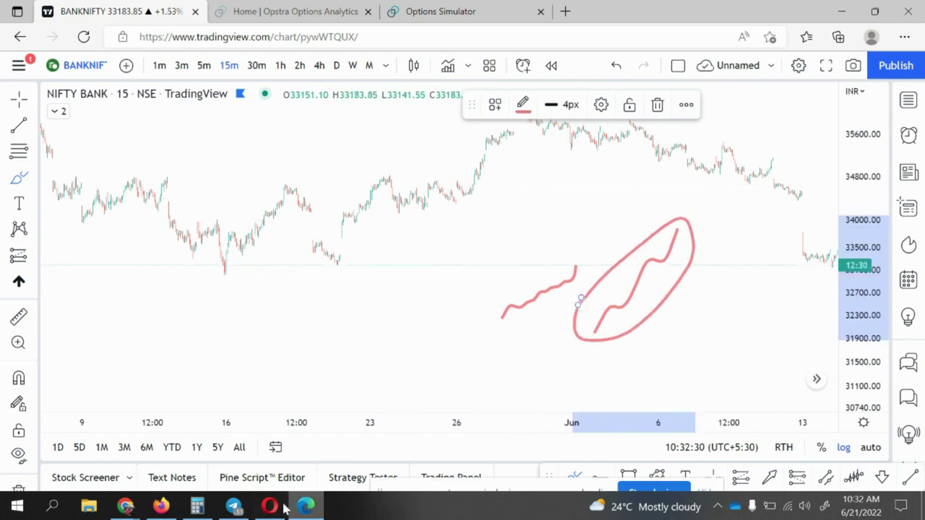
mouse_move(125, 506)
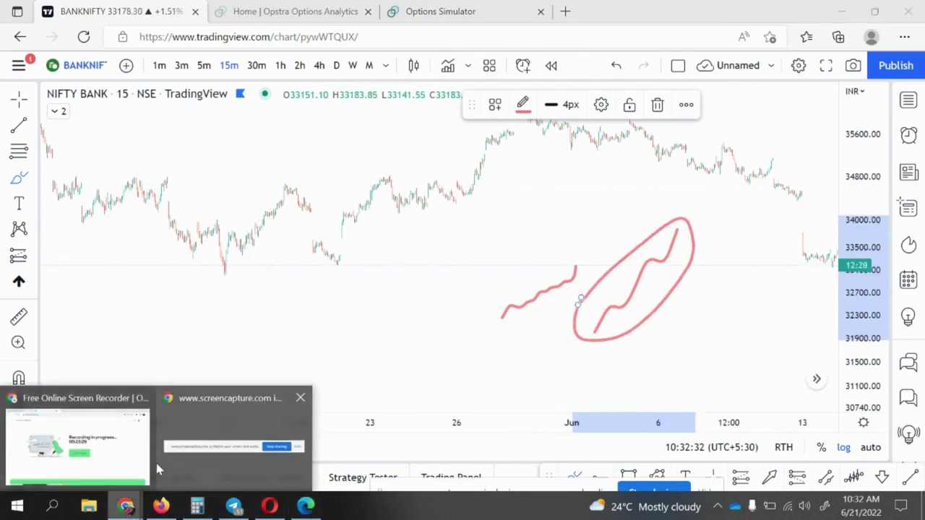
click(120, 462)
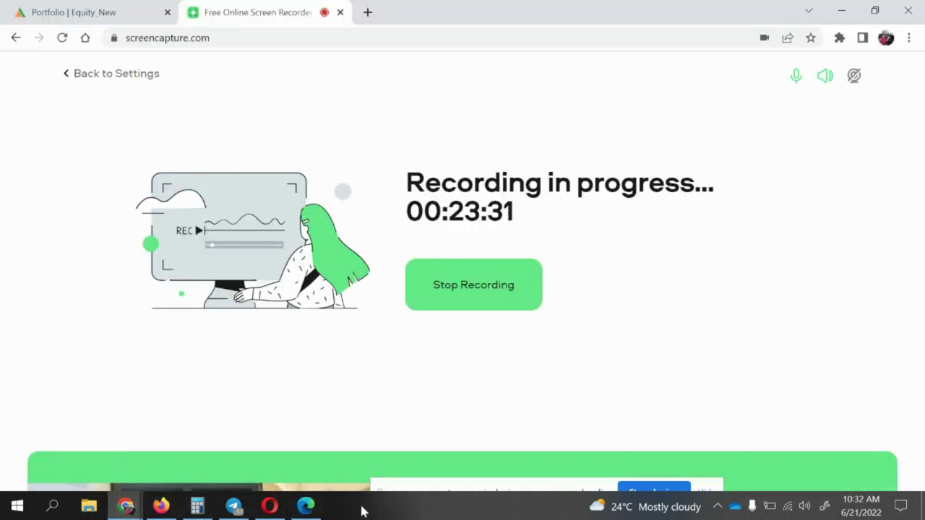